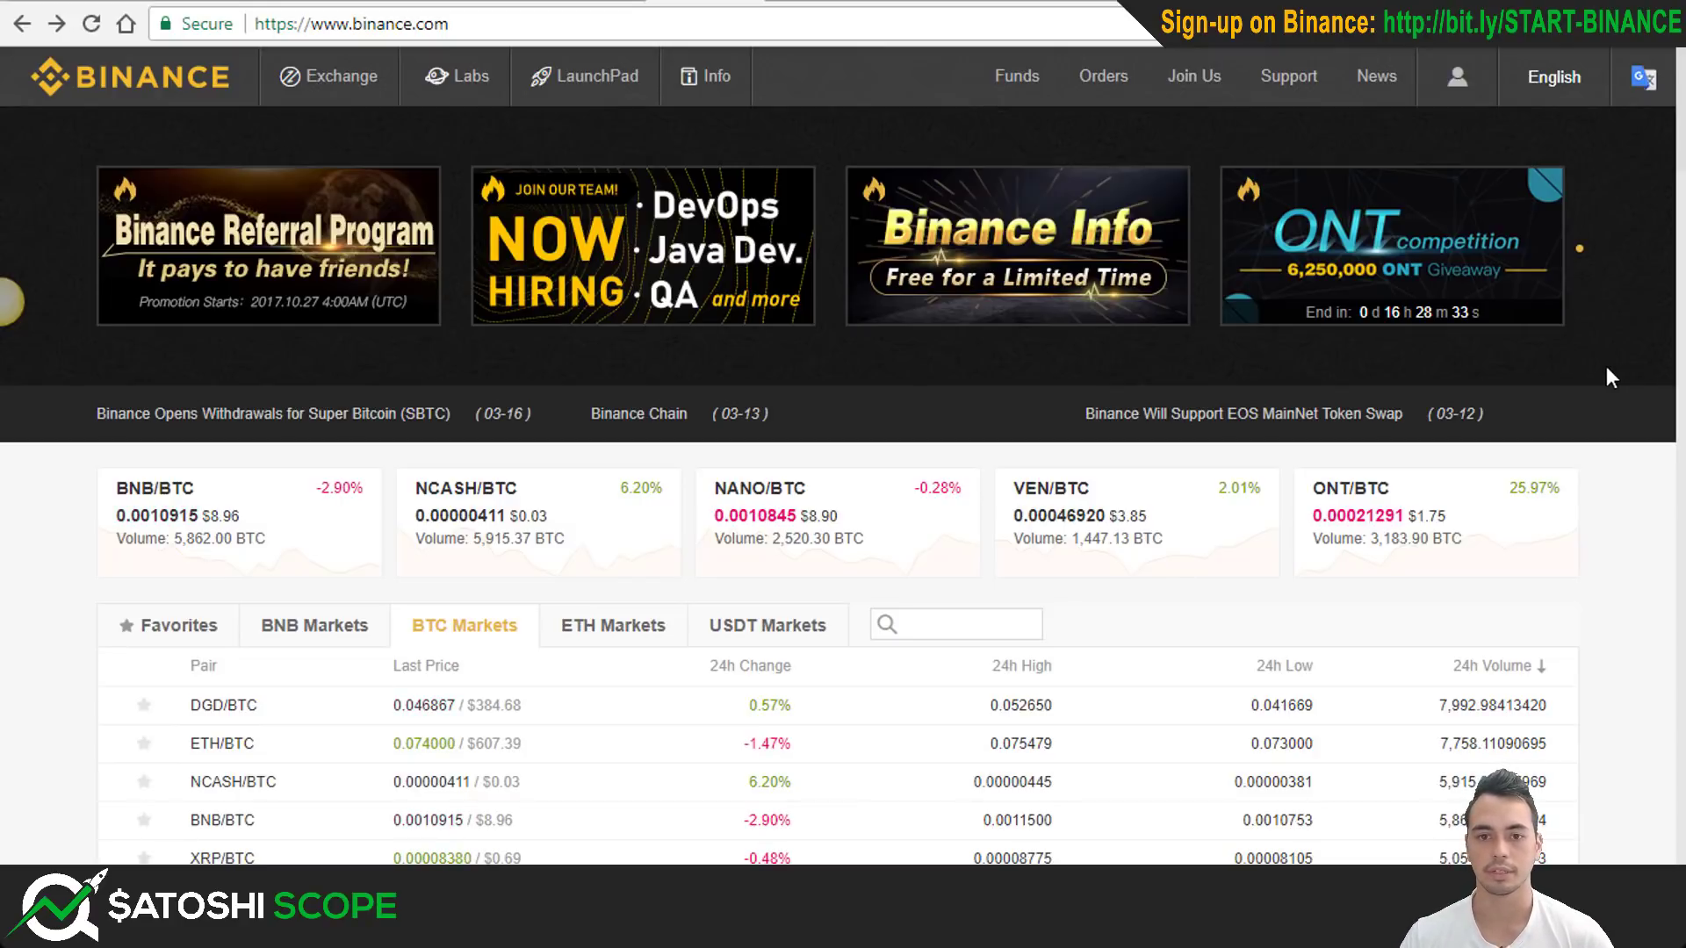
Show the trading pairs listed in the ETH markets on the Binance home page.
scroll(1006, 505, down, 1)
scroll(1001, 500, down, 3)
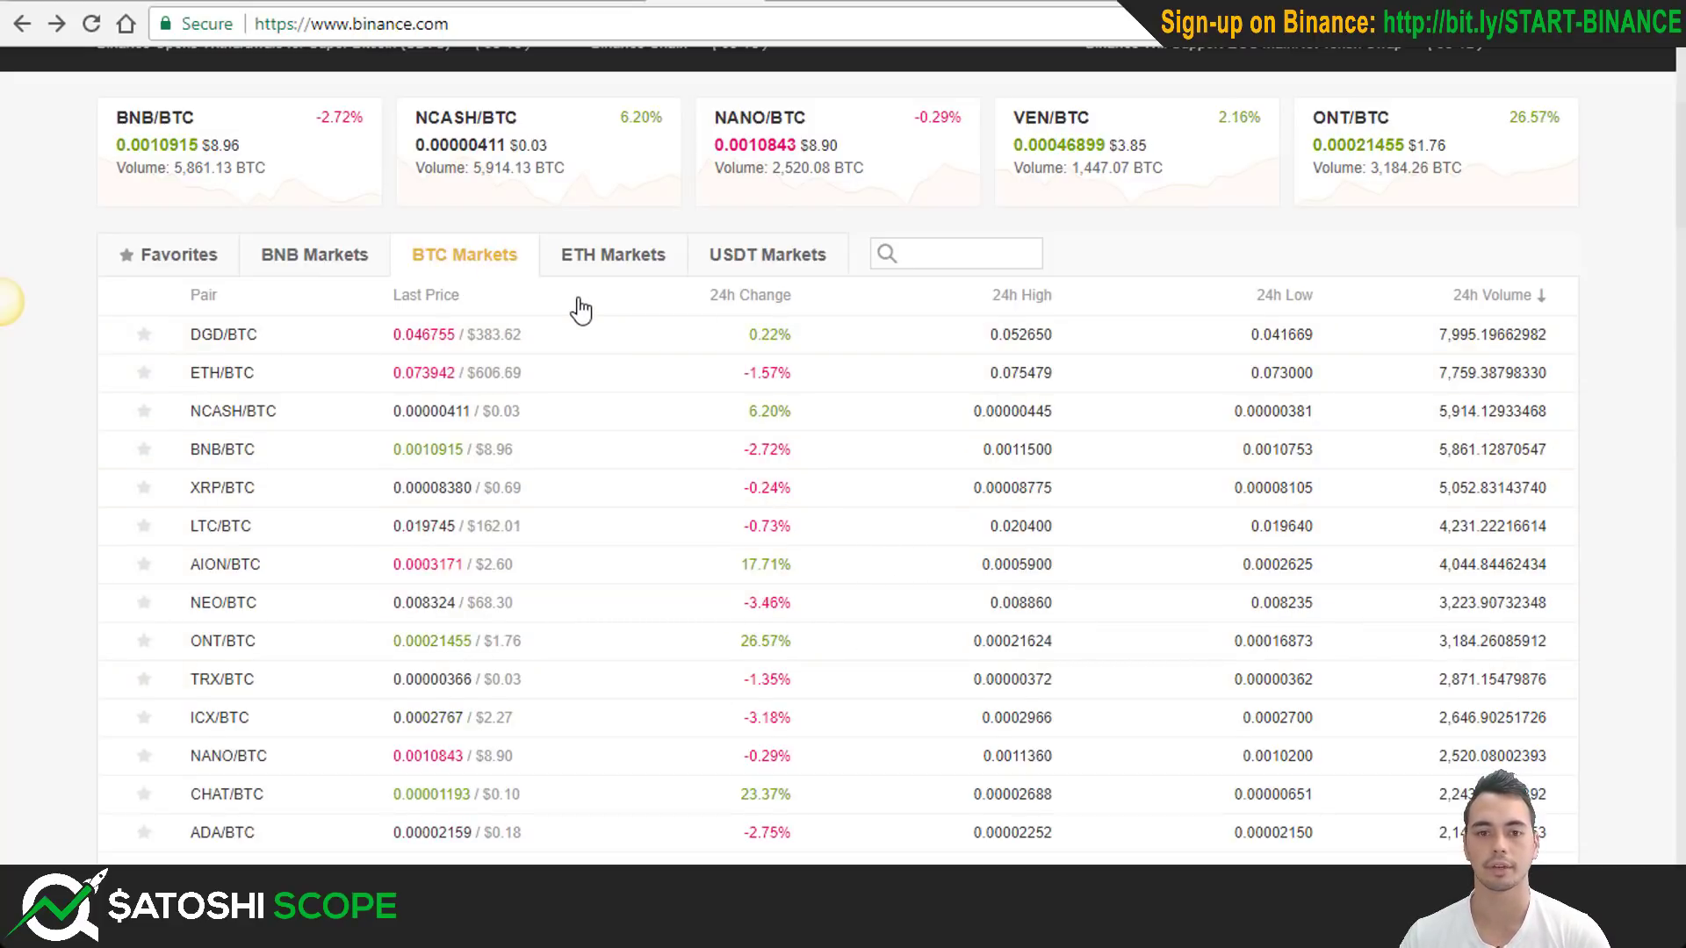
click(644, 273)
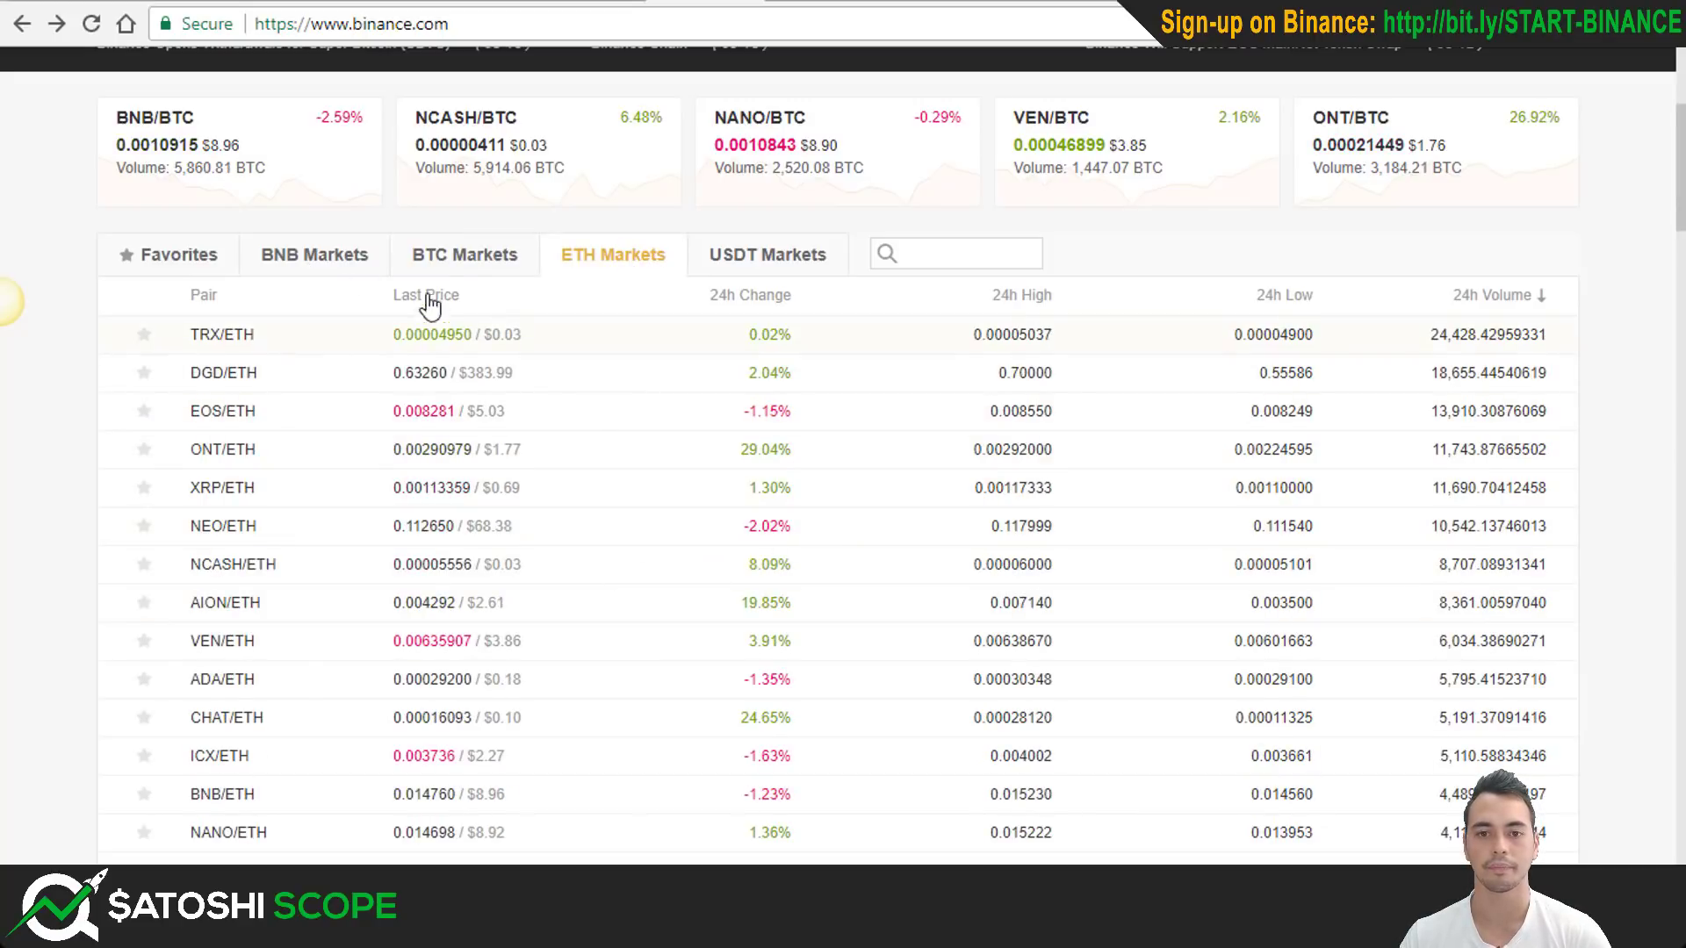
Mark ETH/BTC in the BTC markets as a favorite and display the favorites list.
click(434, 265)
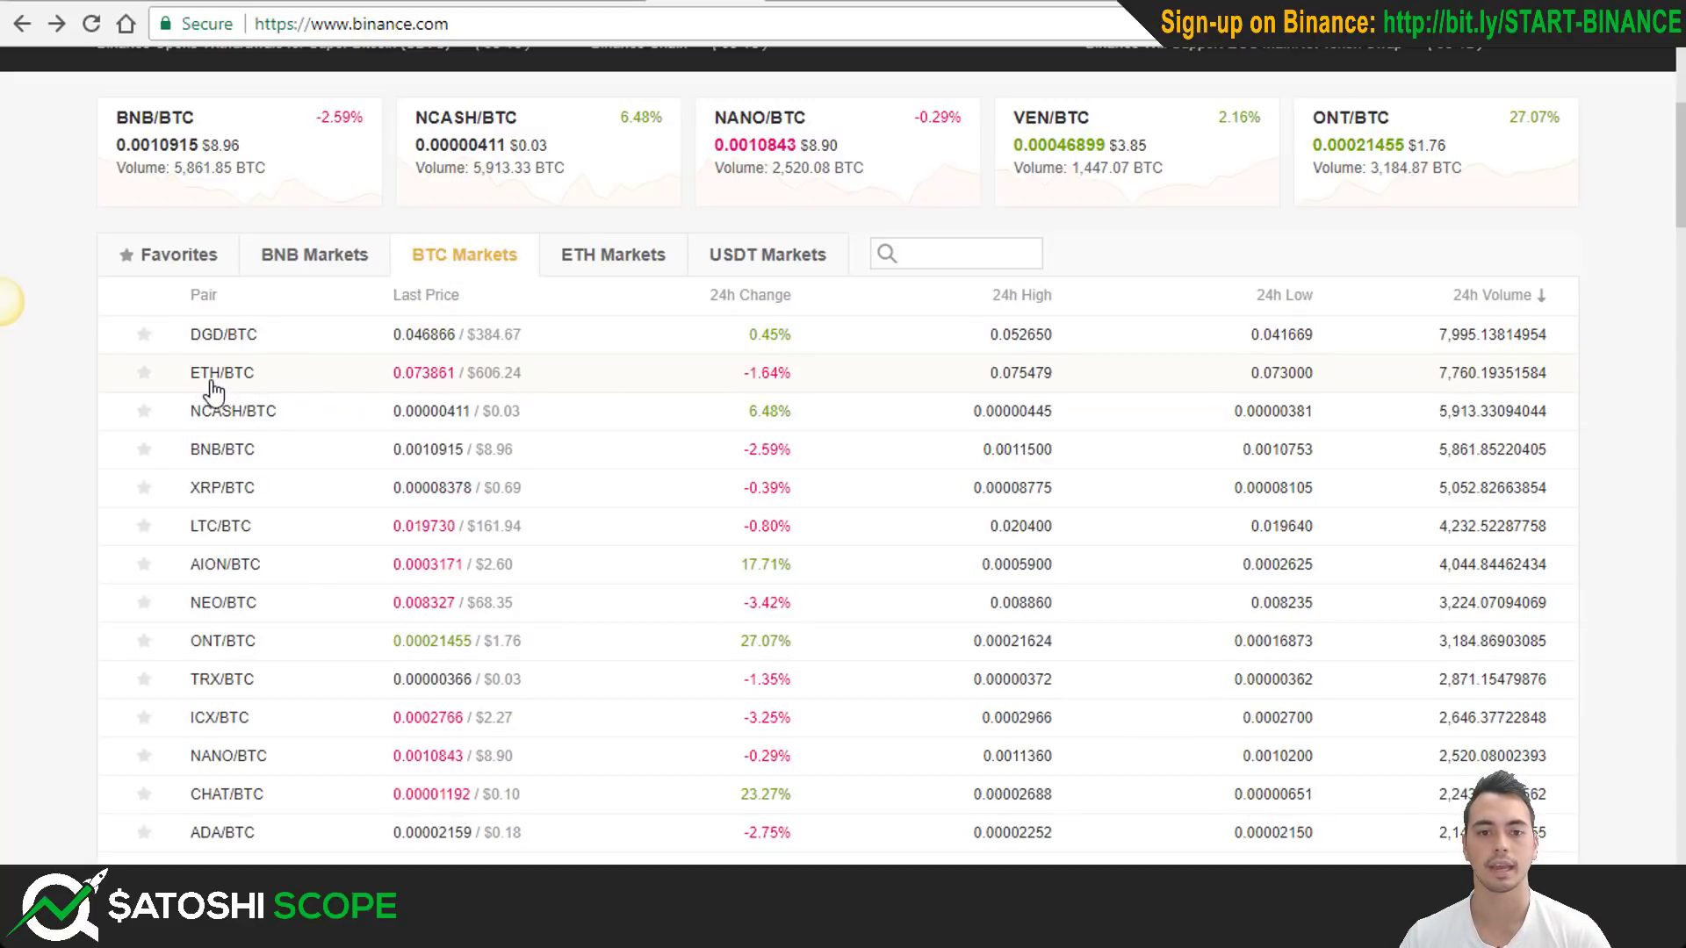
click(144, 374)
click(172, 254)
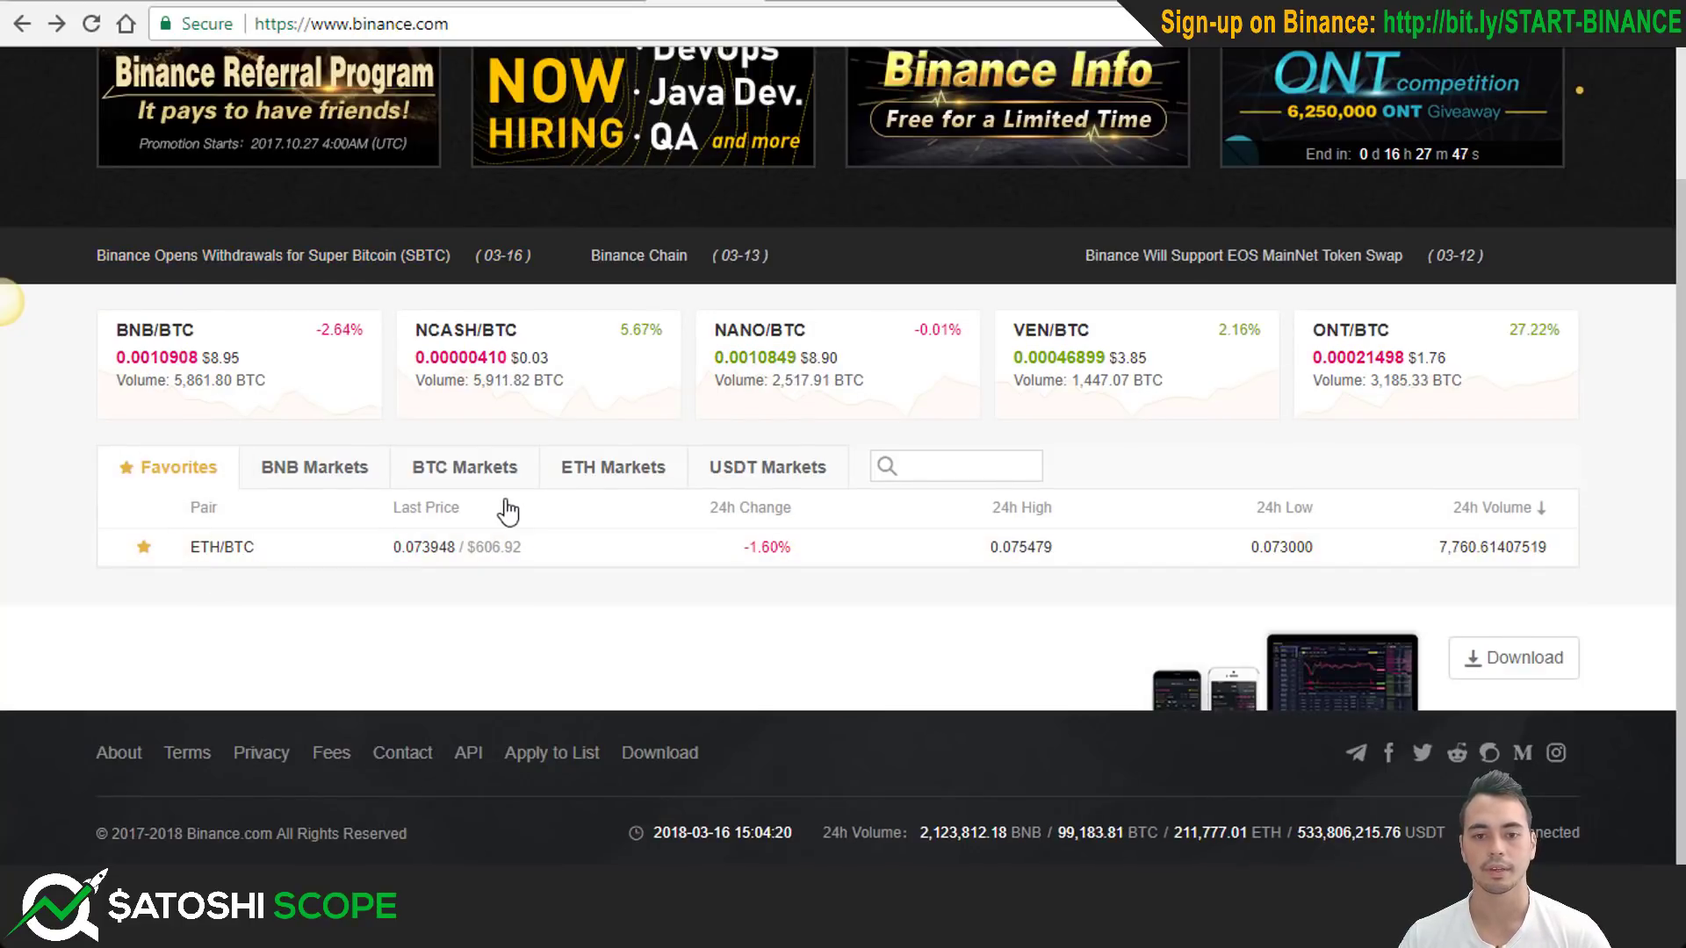
Return to the BTC markets and sort the pairs by 24h change, first descending and finally ascending.
click(450, 474)
scroll(530, 430, down, 2)
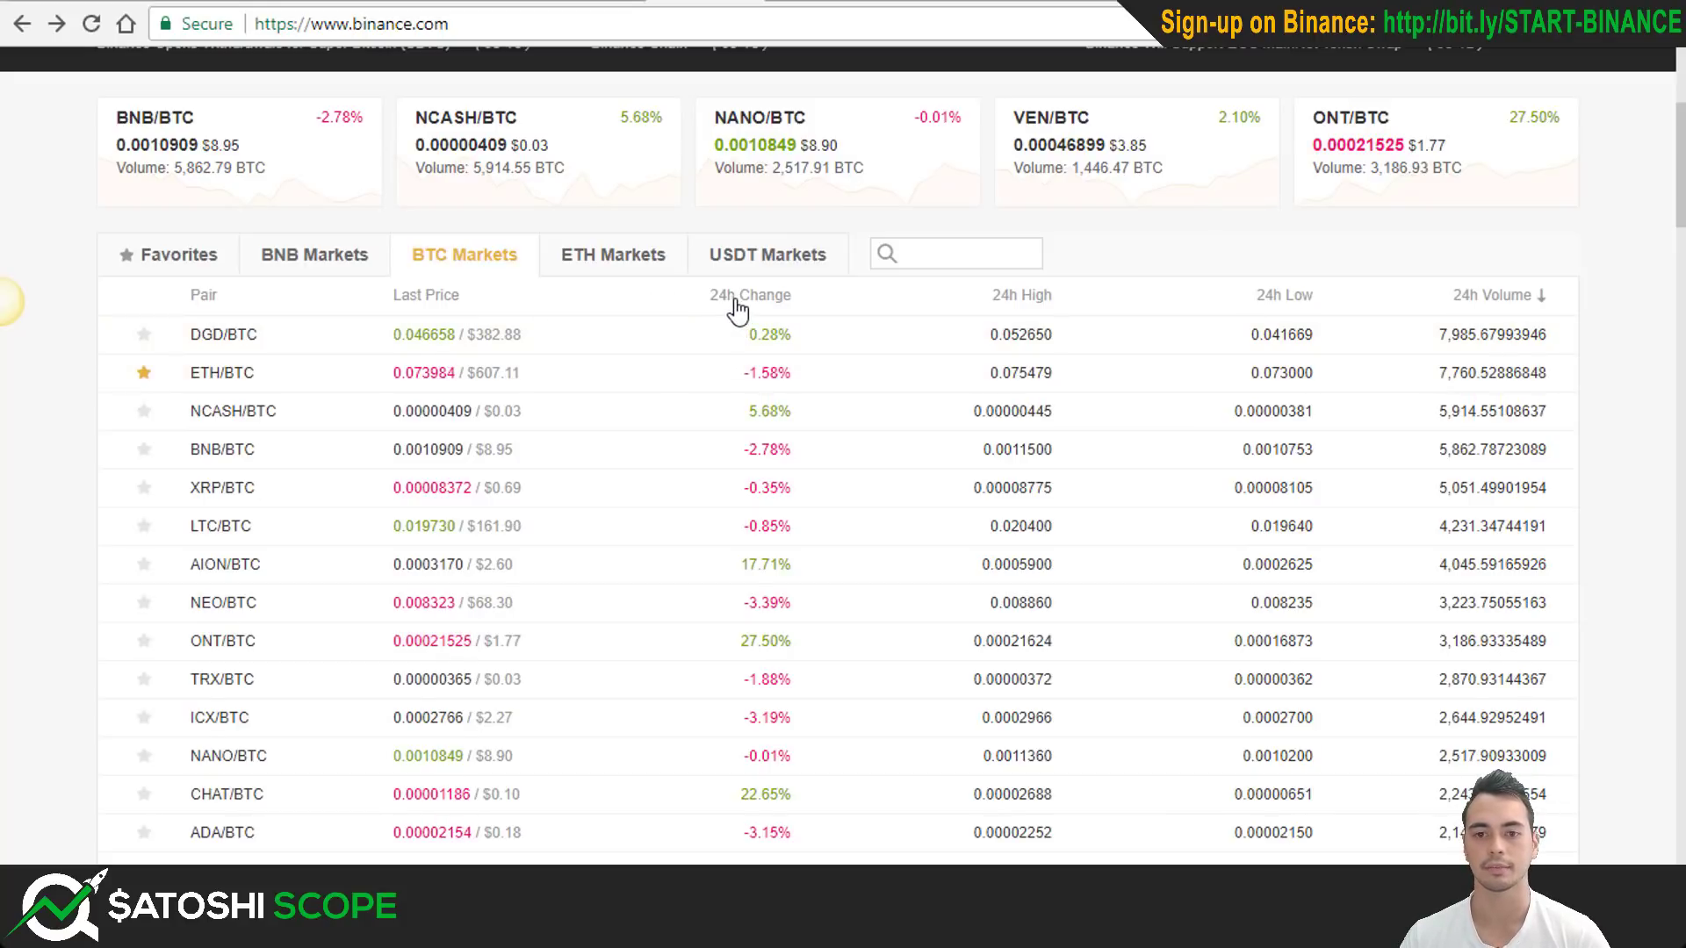
click(736, 310)
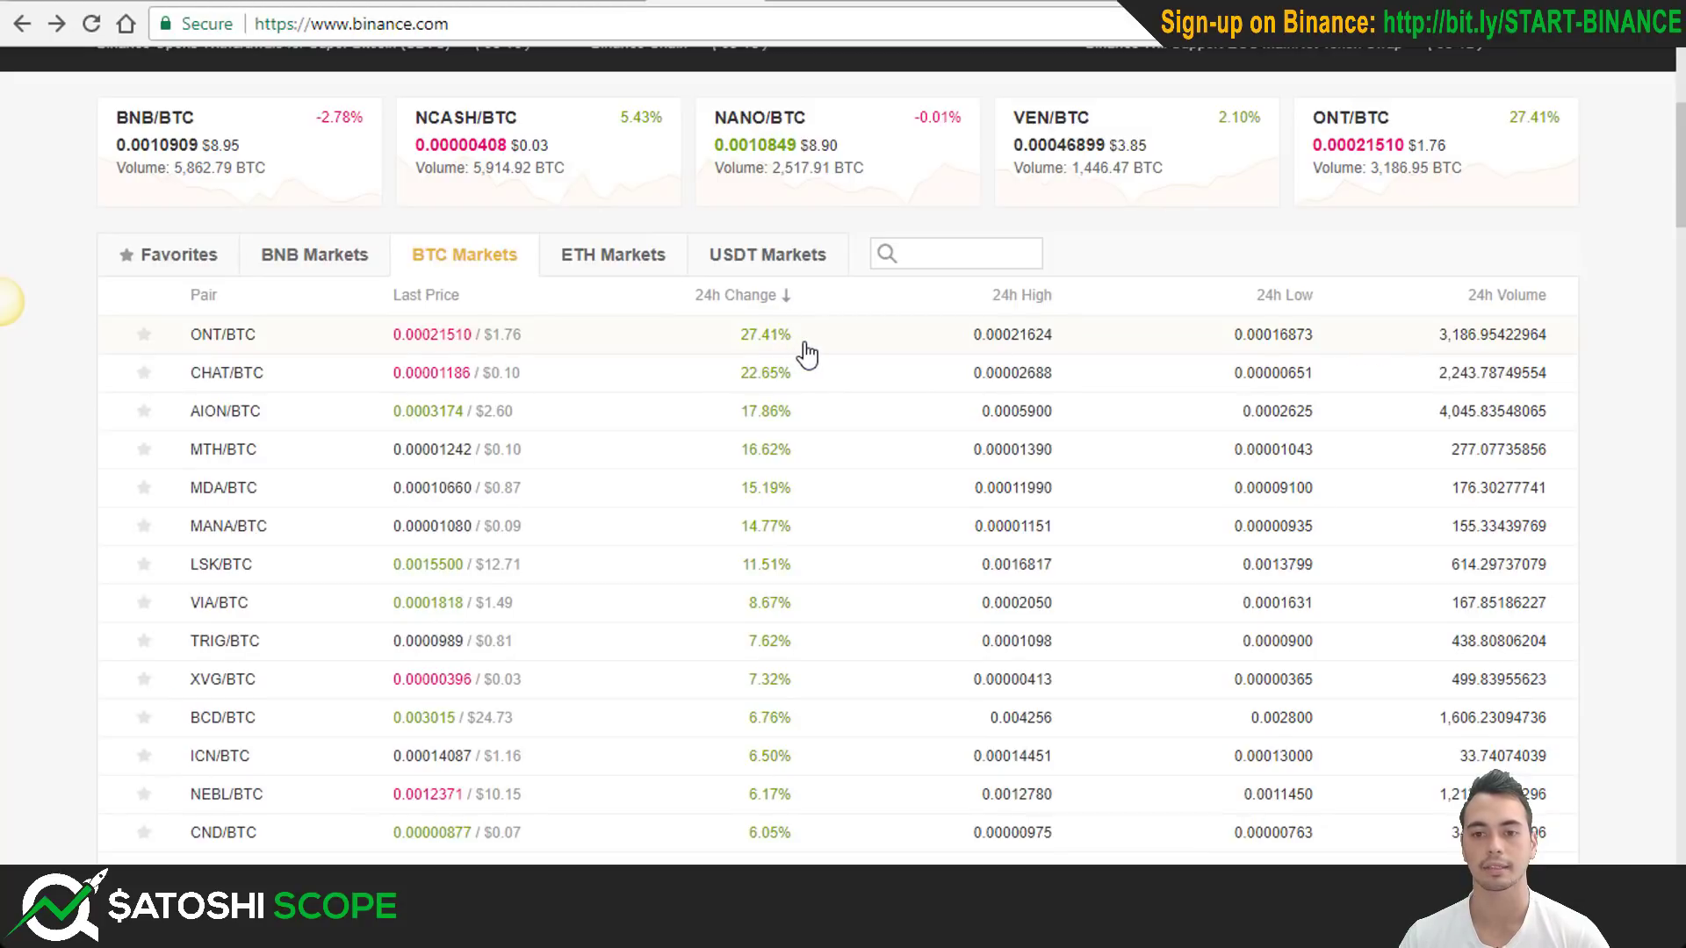
click(746, 307)
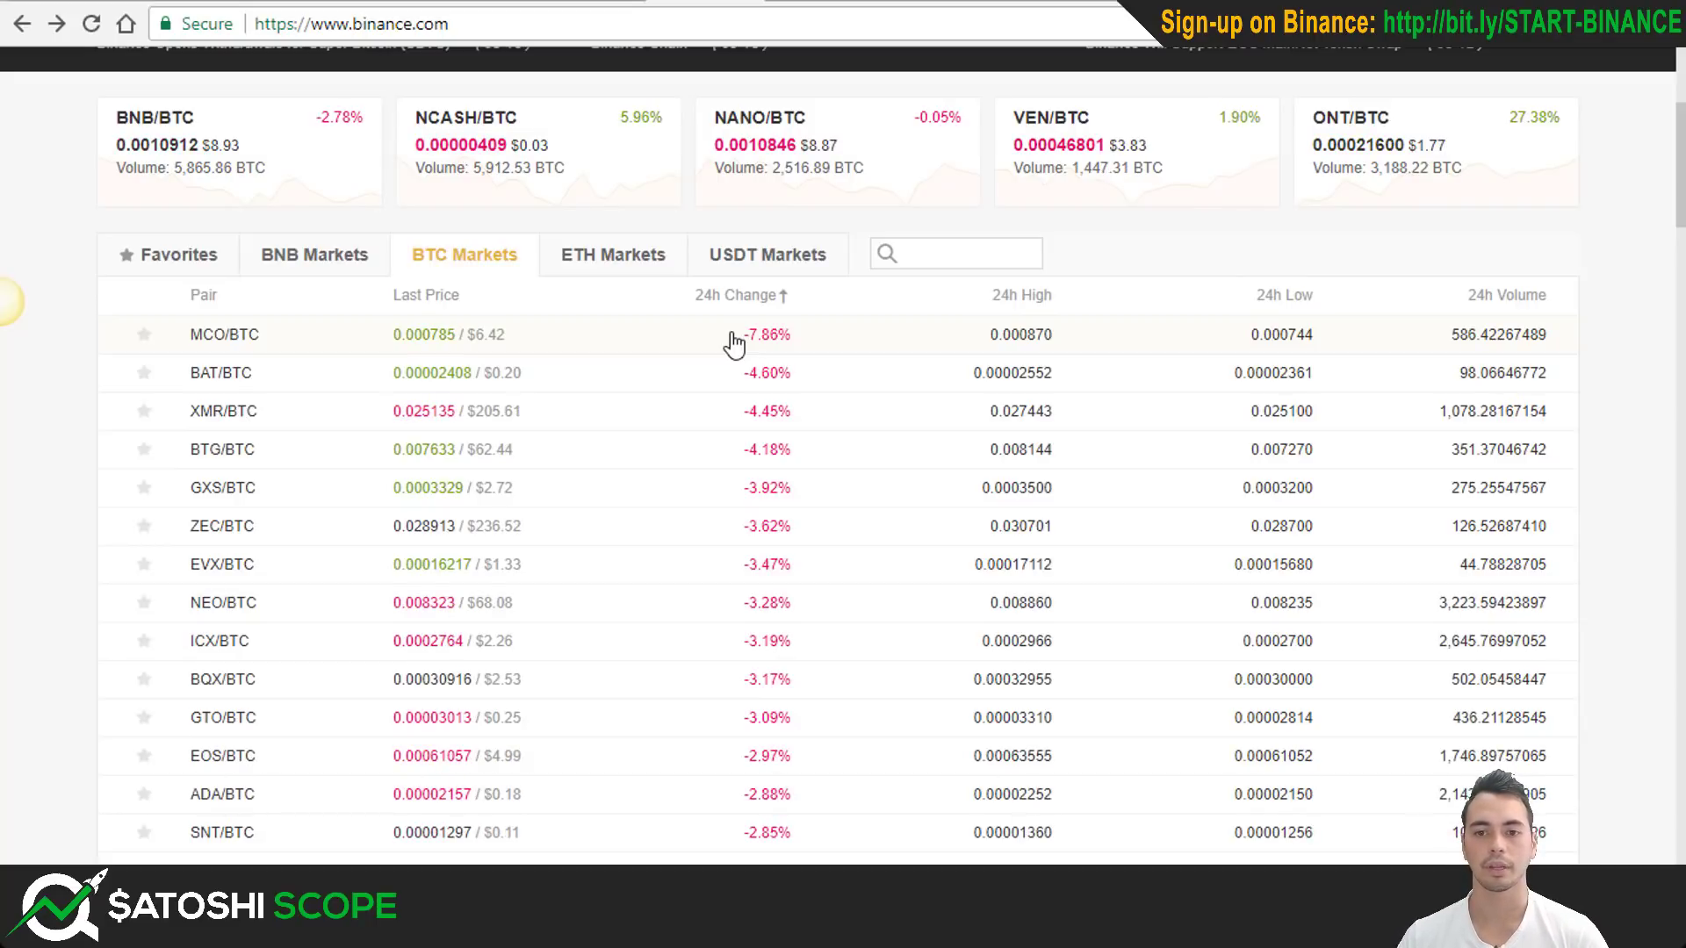
Search the BTC markets for xrp and open the XRP/BTC pair in the Advanced exchange view.
click(914, 254)
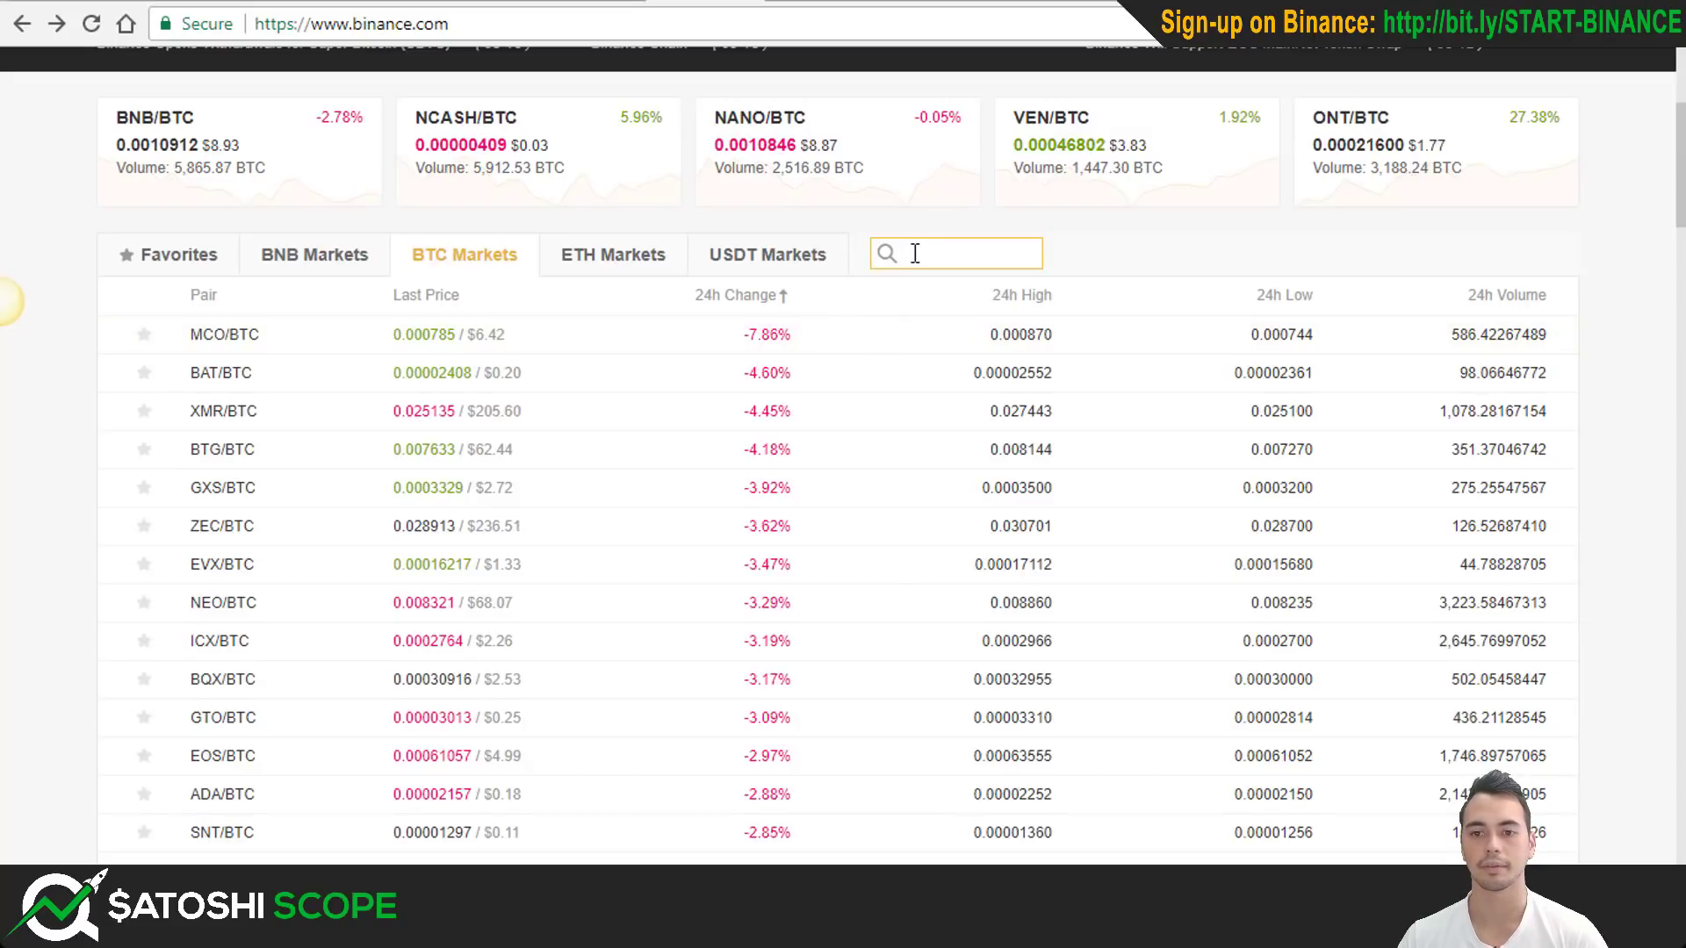
text(xrp)
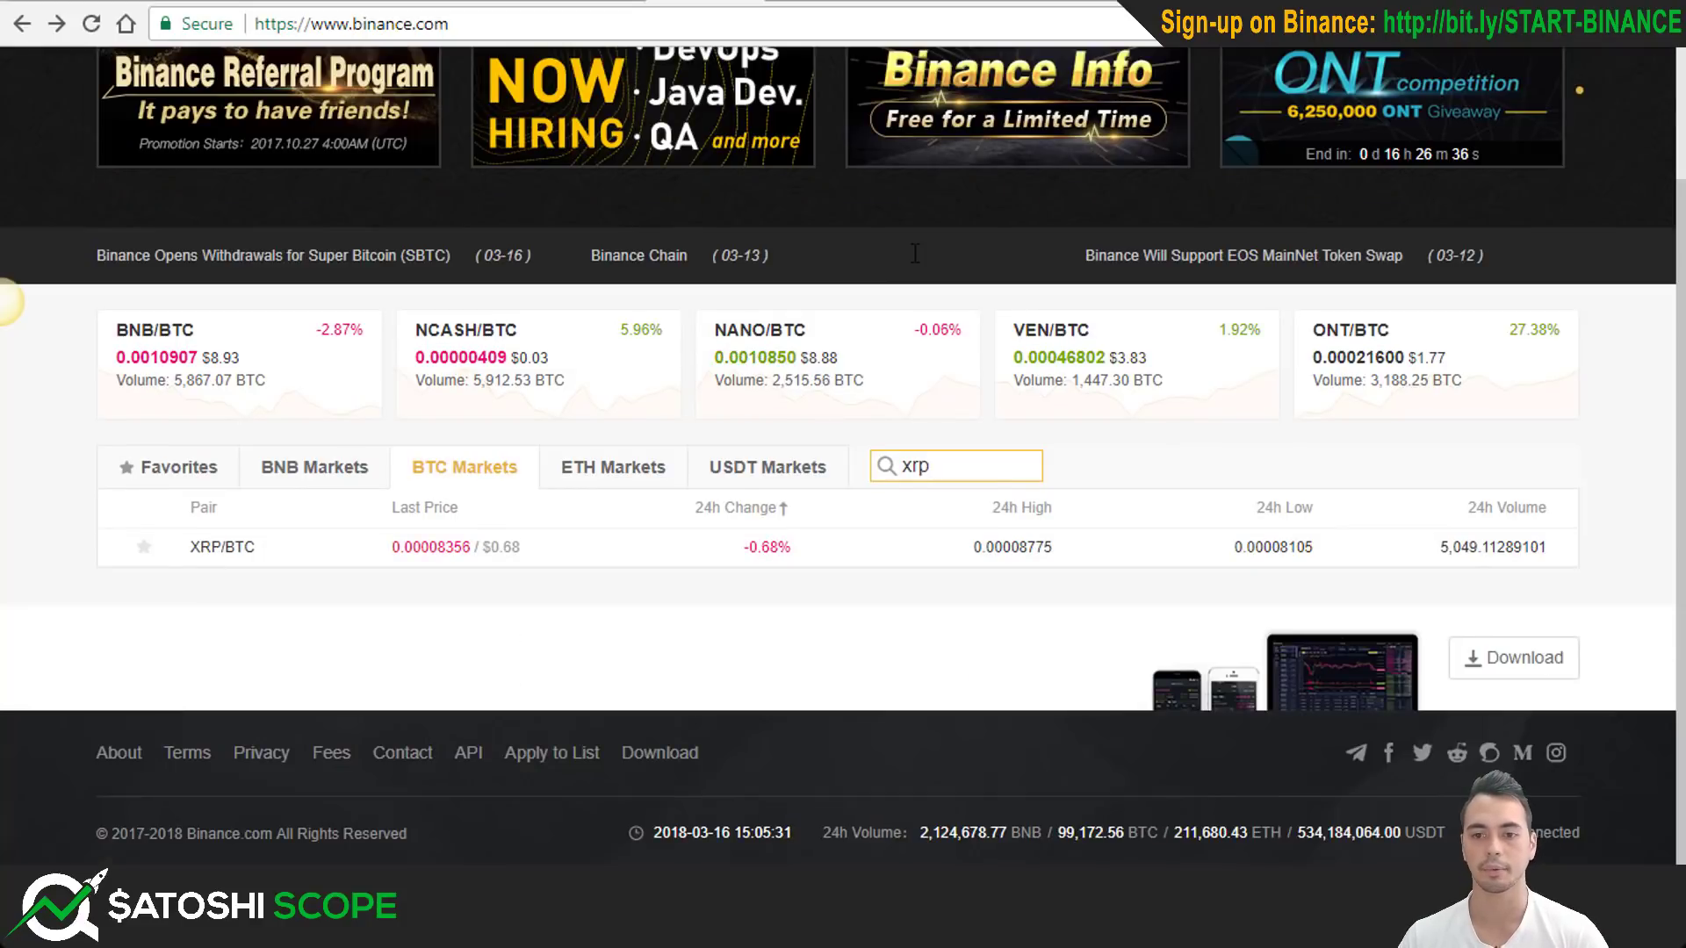
click(206, 554)
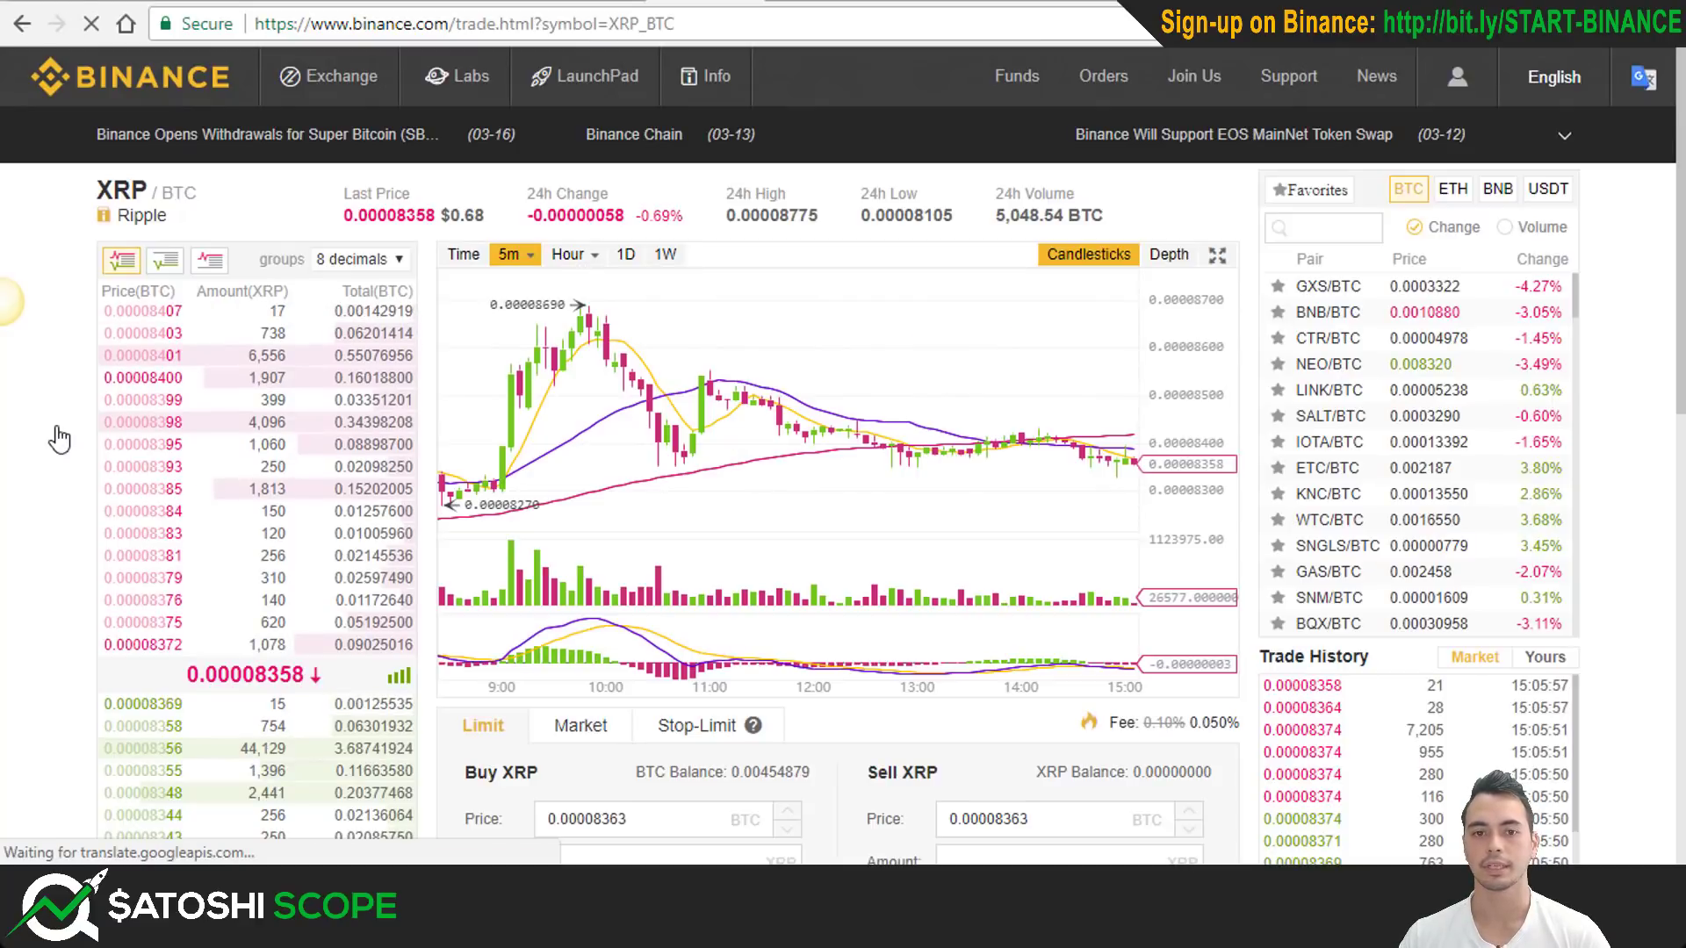
mouse_move(318, 72)
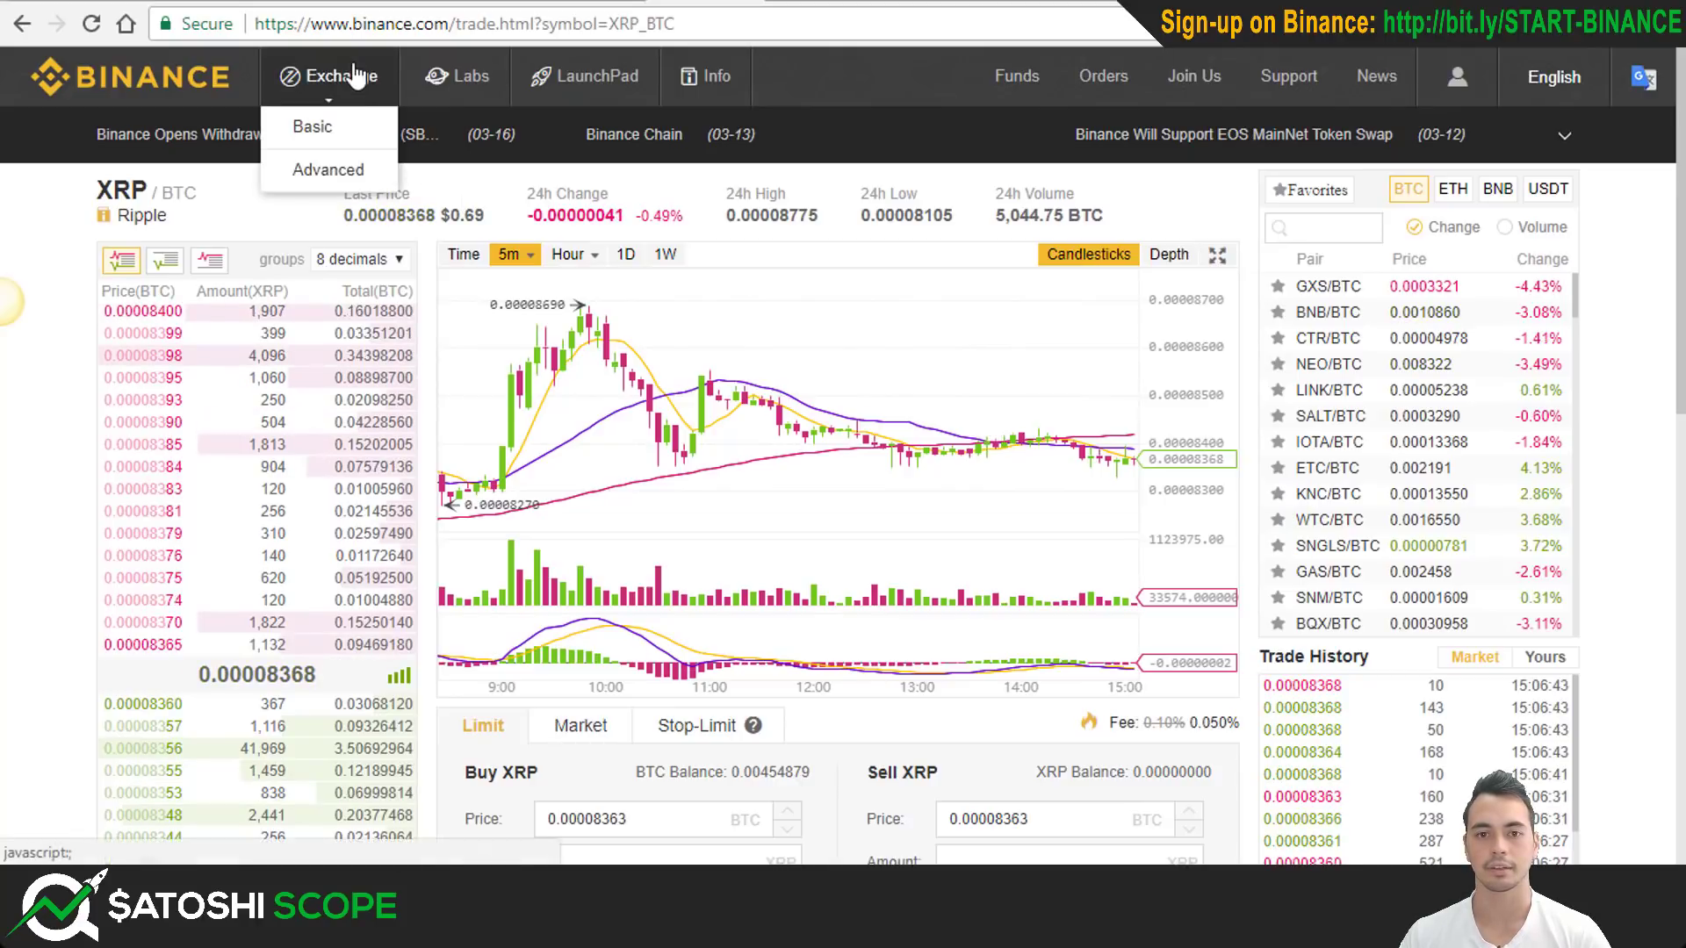
click(323, 174)
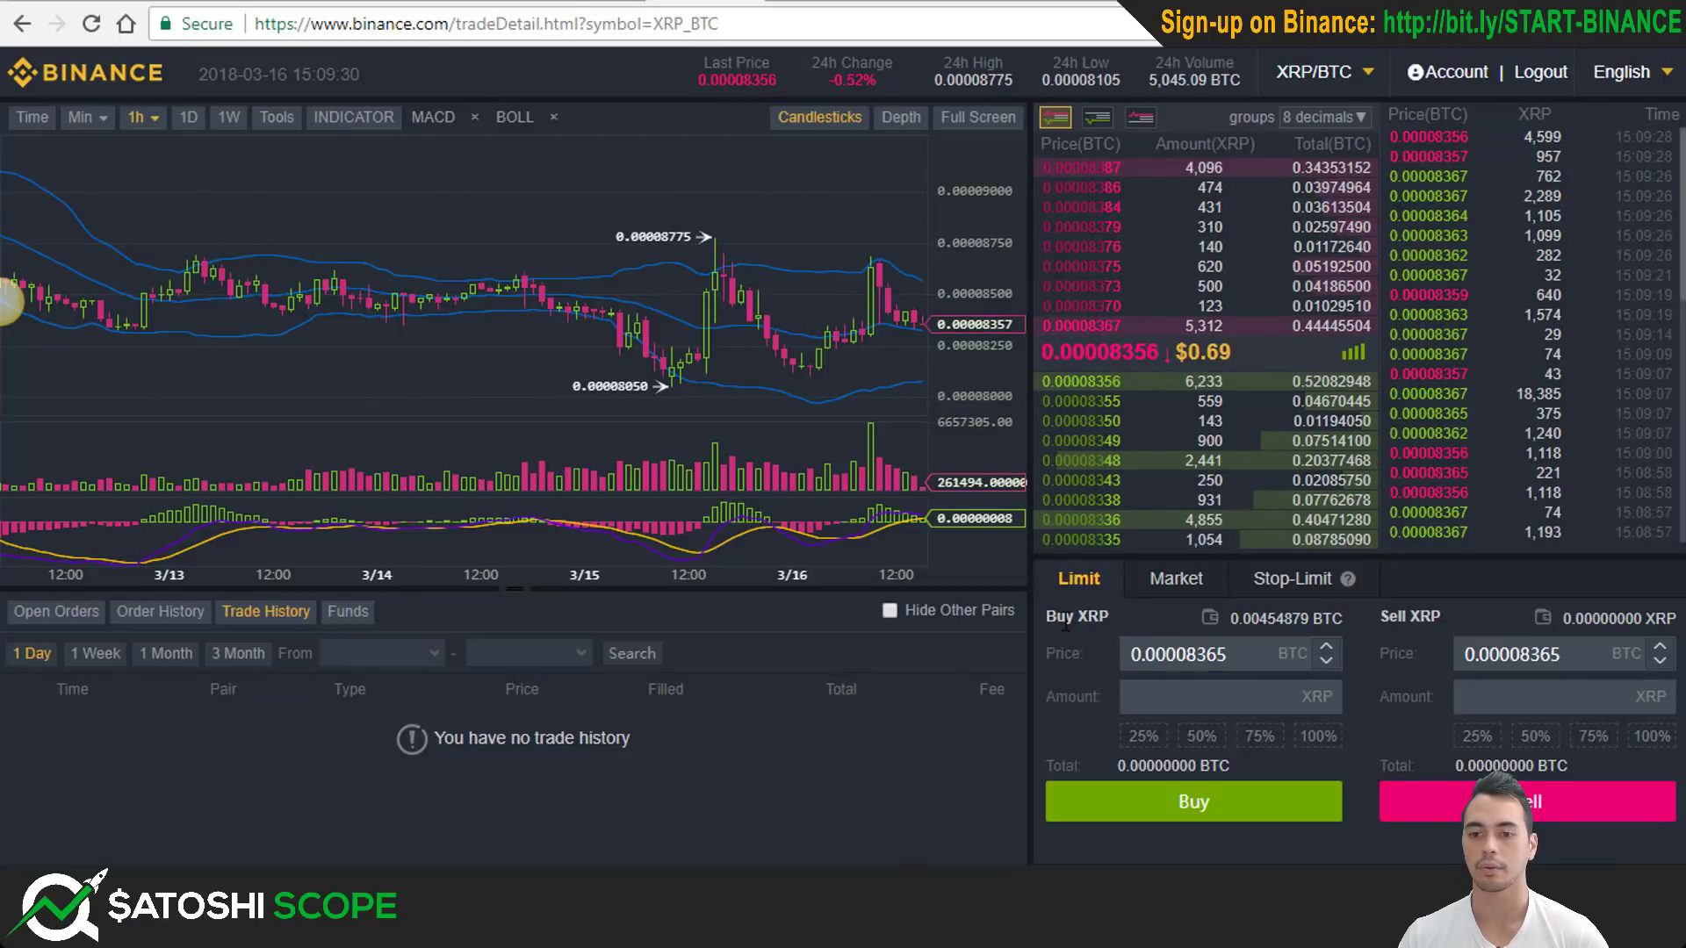
Place a market order to buy 10 XRP.
click(1154, 592)
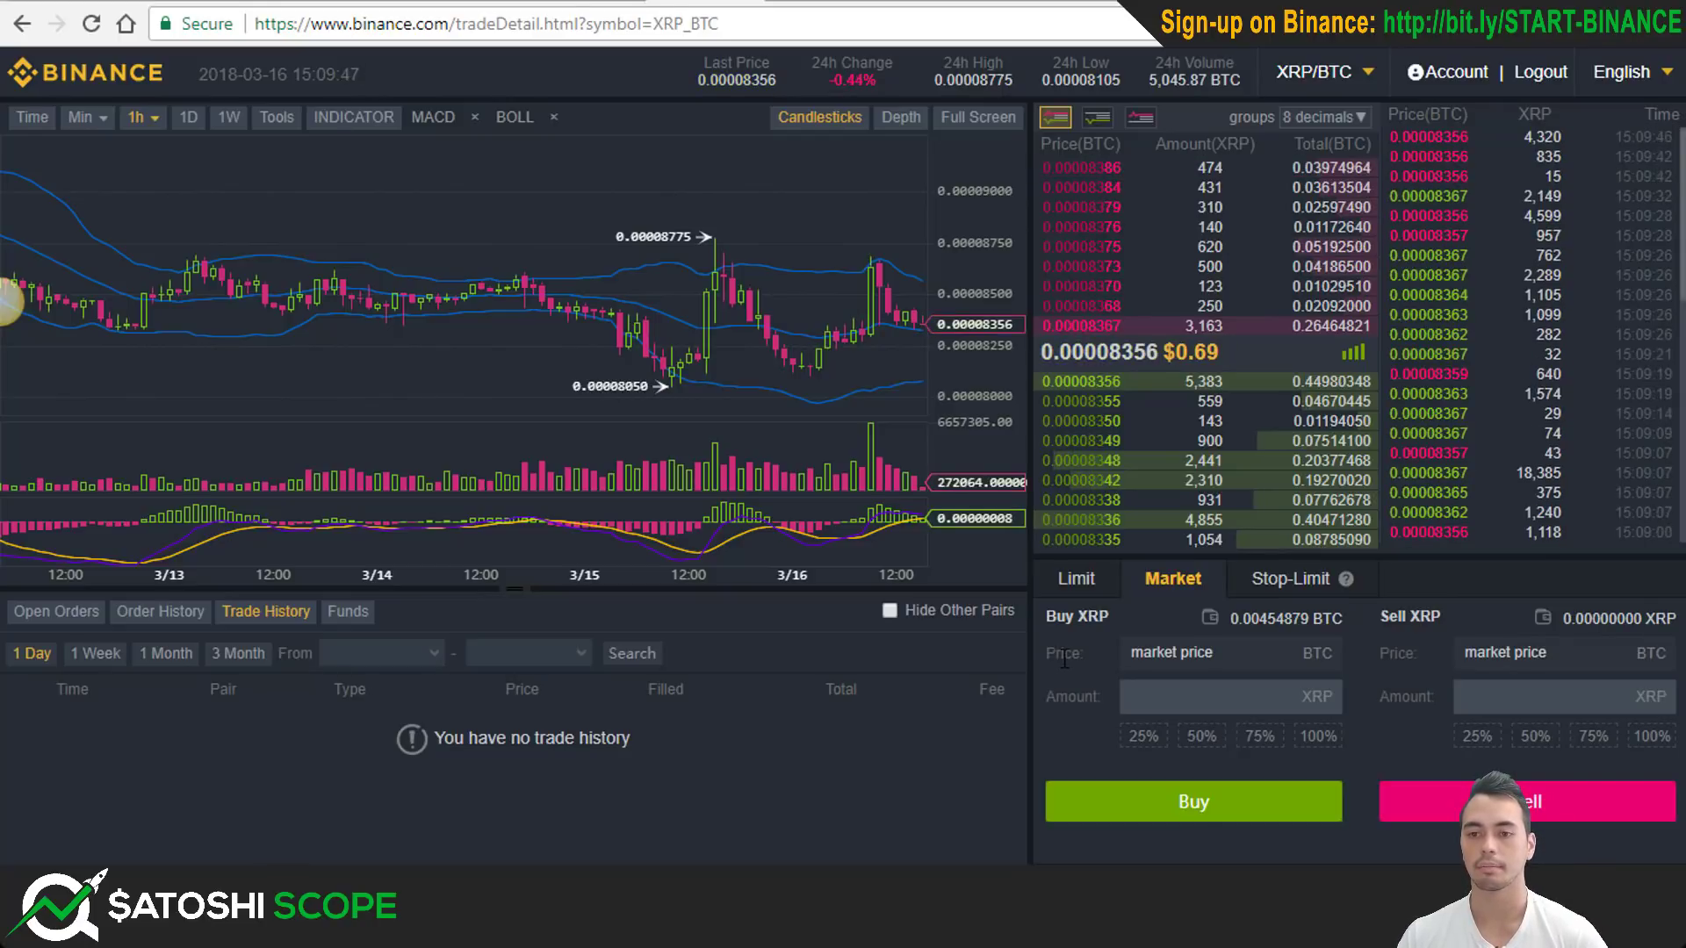
click(1133, 688)
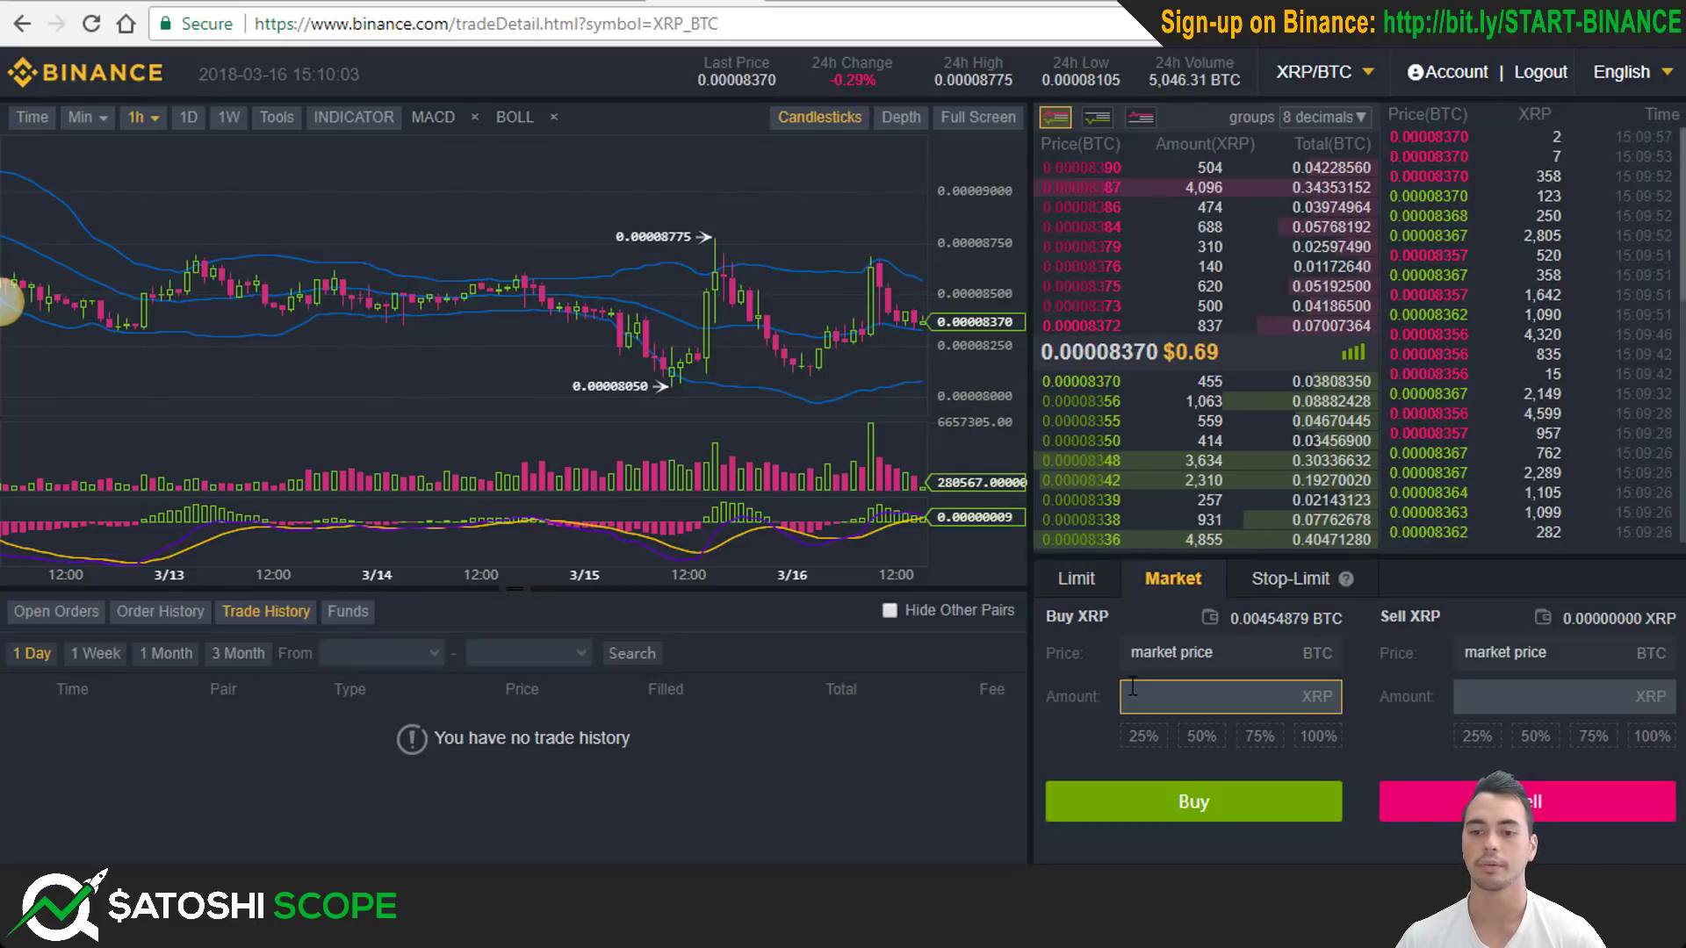
click(1181, 692)
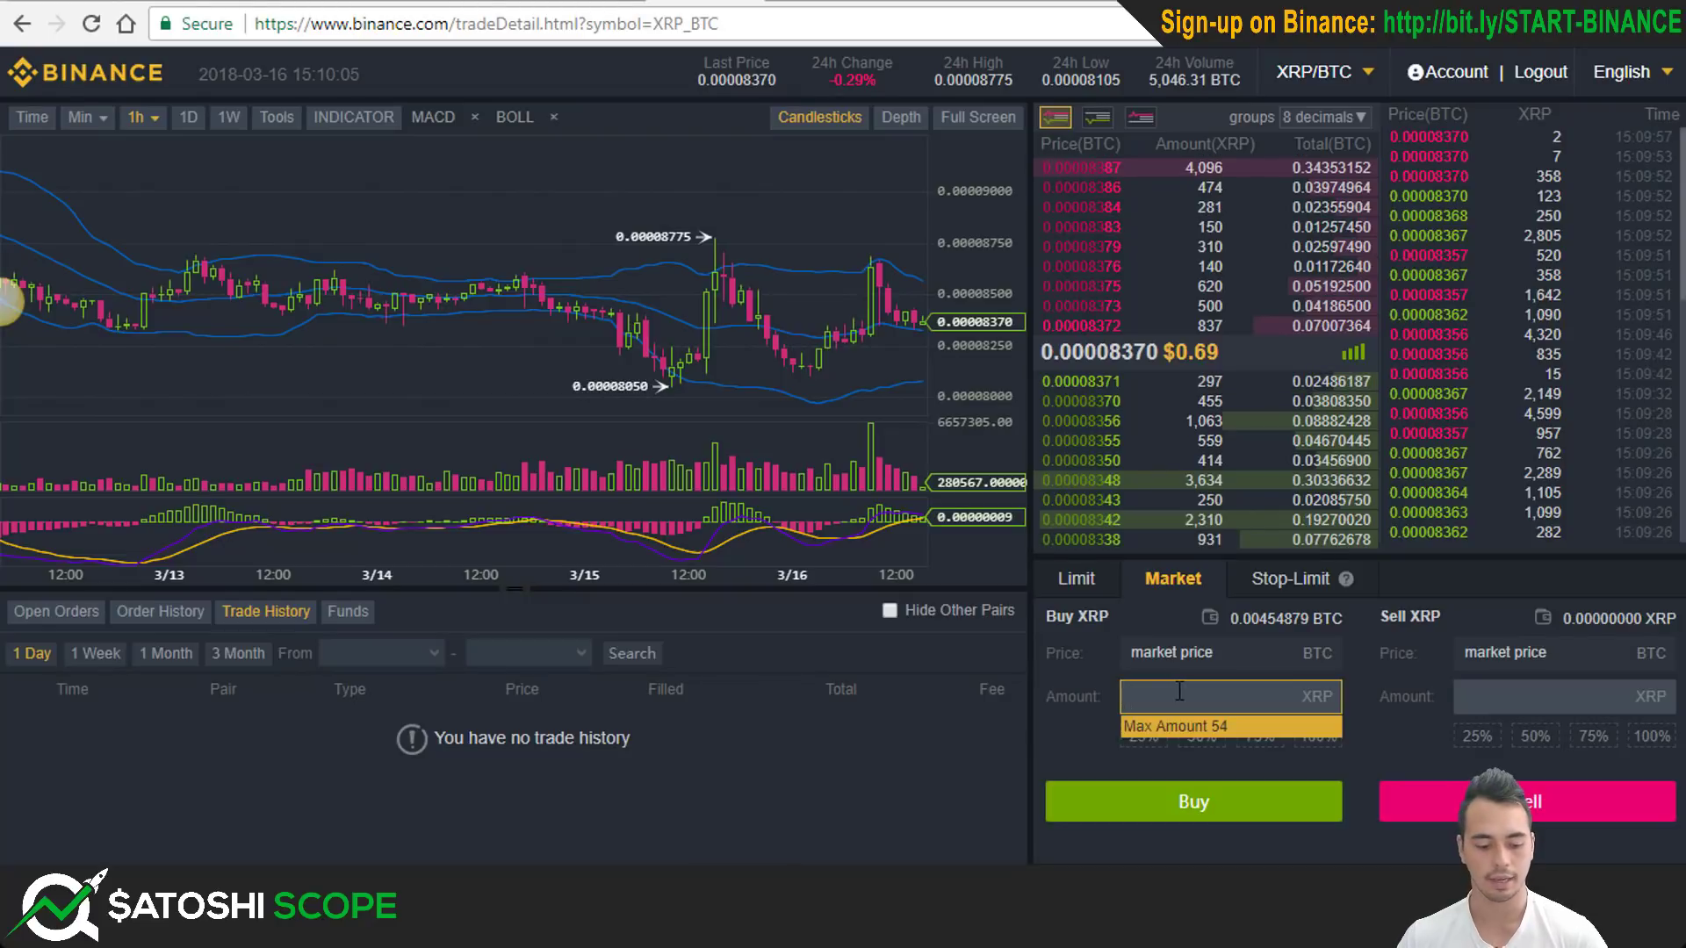
text(10)
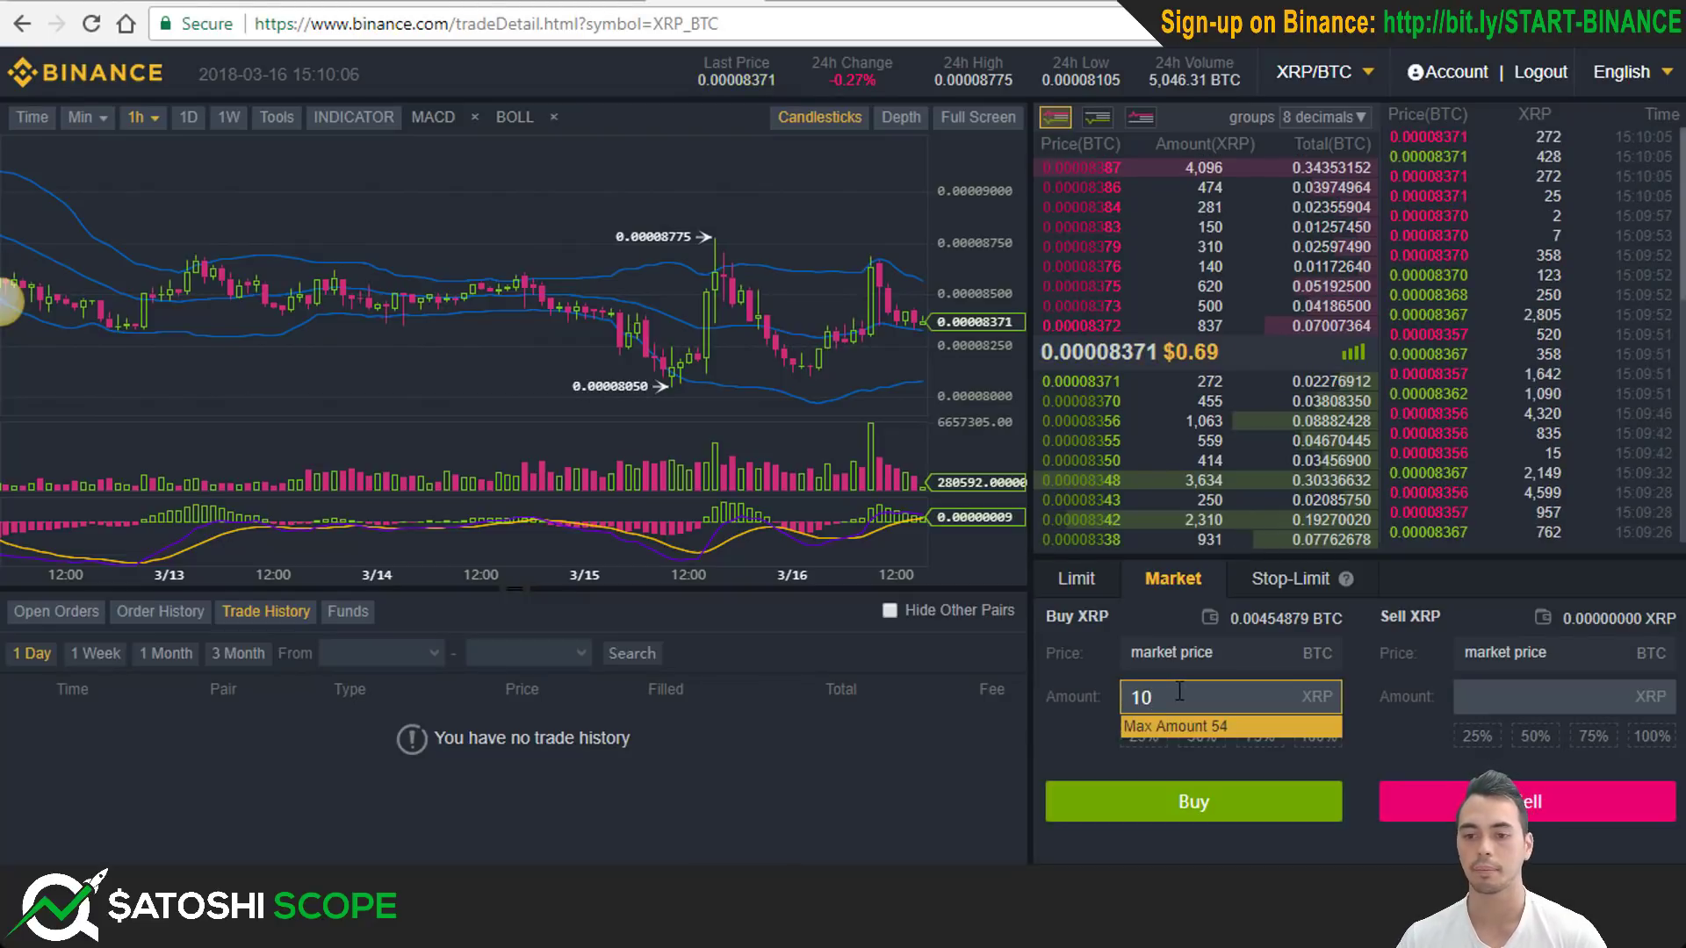
click(1087, 693)
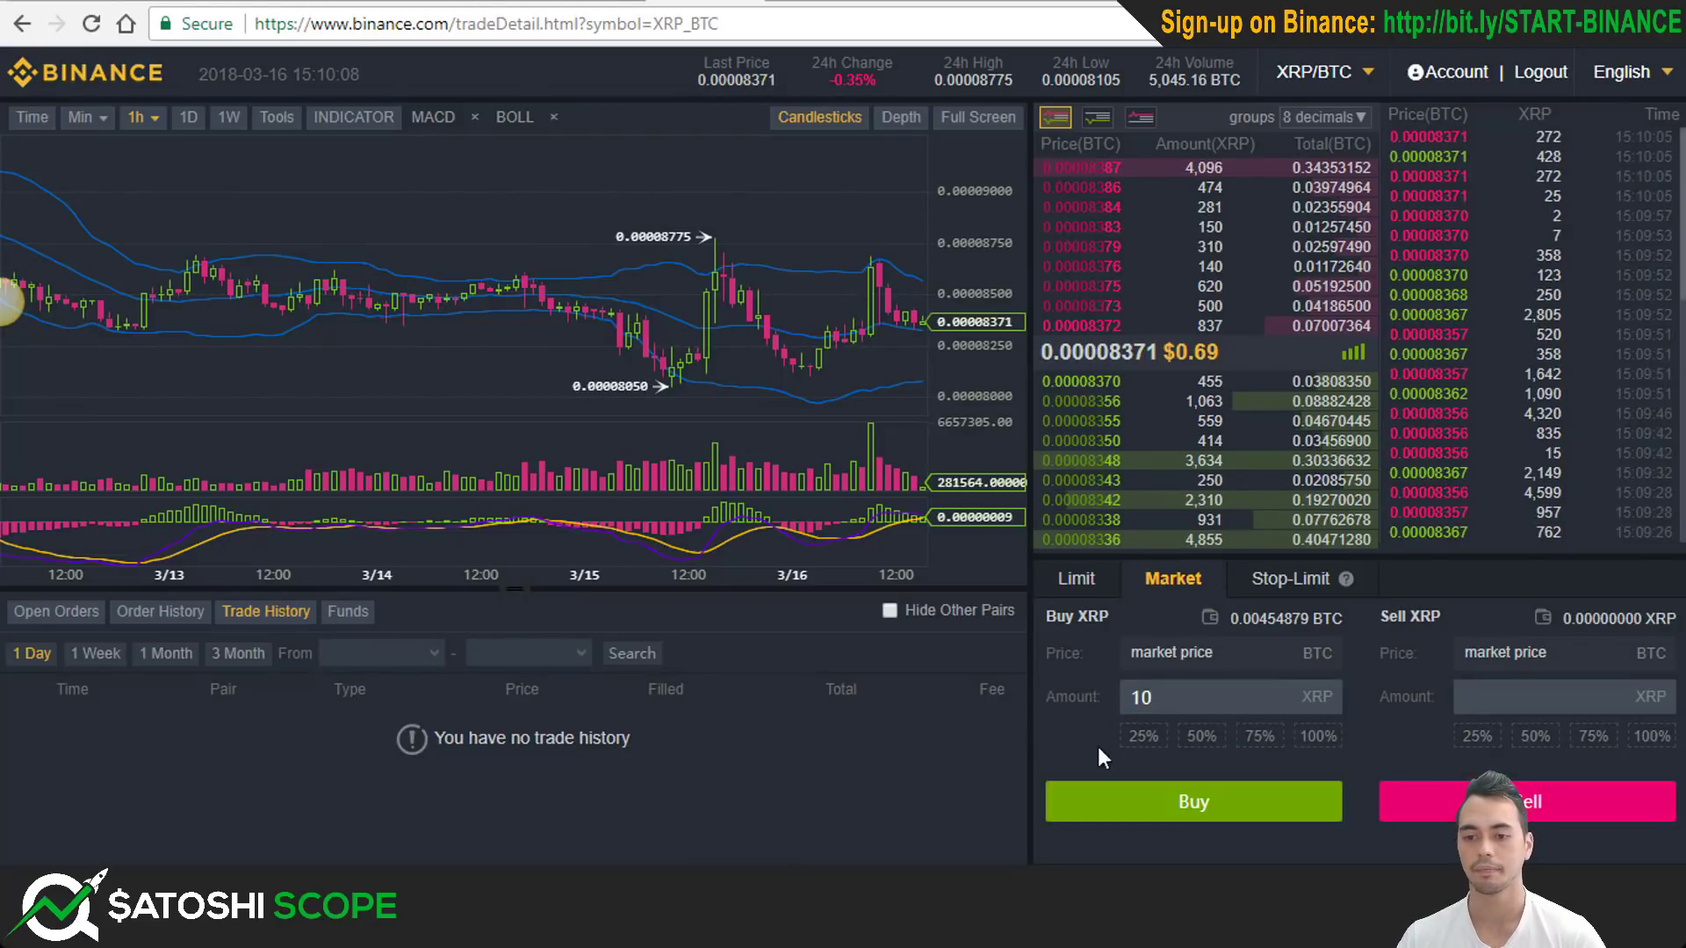
click(1179, 812)
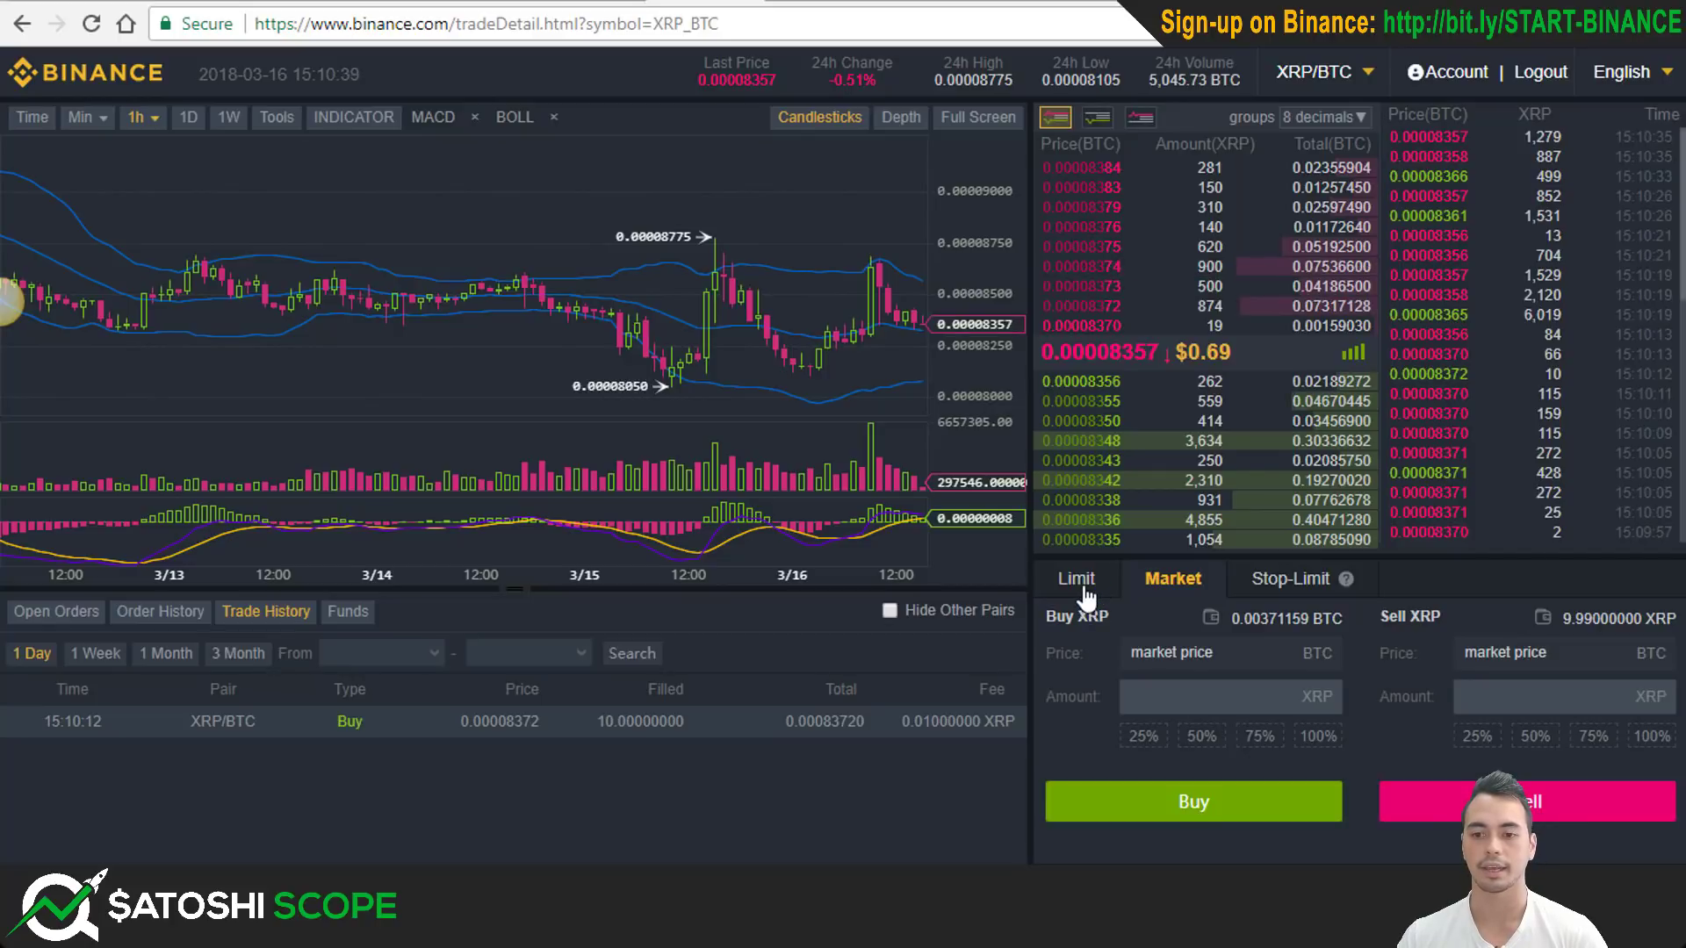
Switch to a limit order and set the XRP buy price to 0.00008000 BTC.
click(1086, 593)
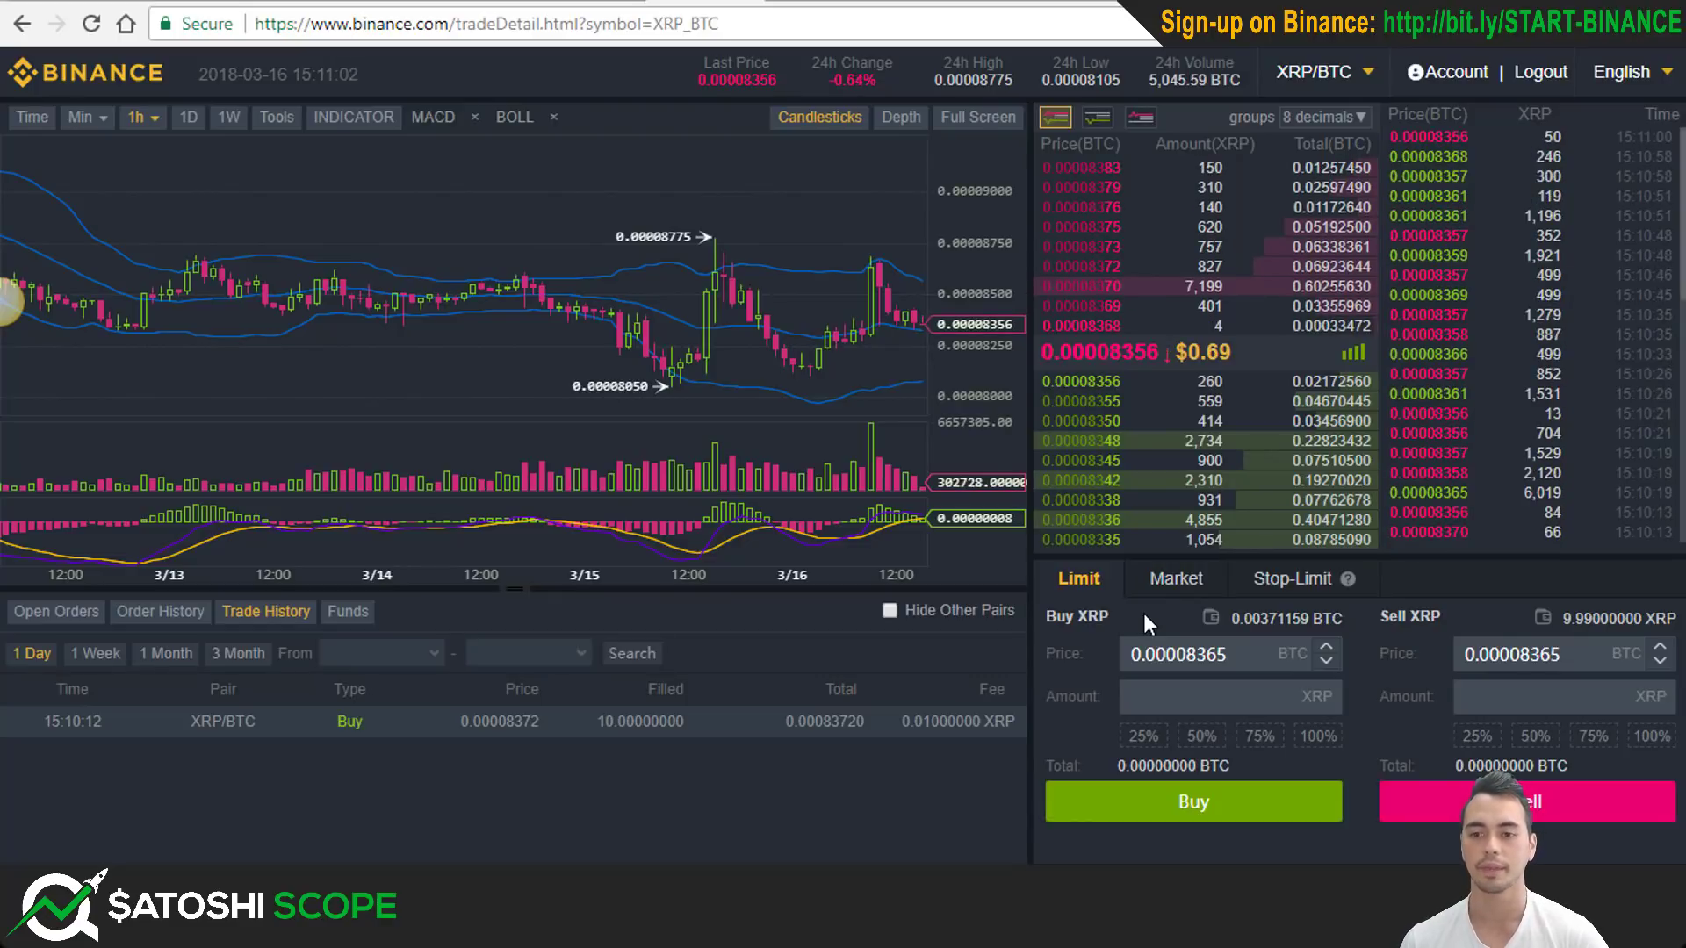
click(1194, 654)
drag(1194, 654, 1235, 657)
text(000)
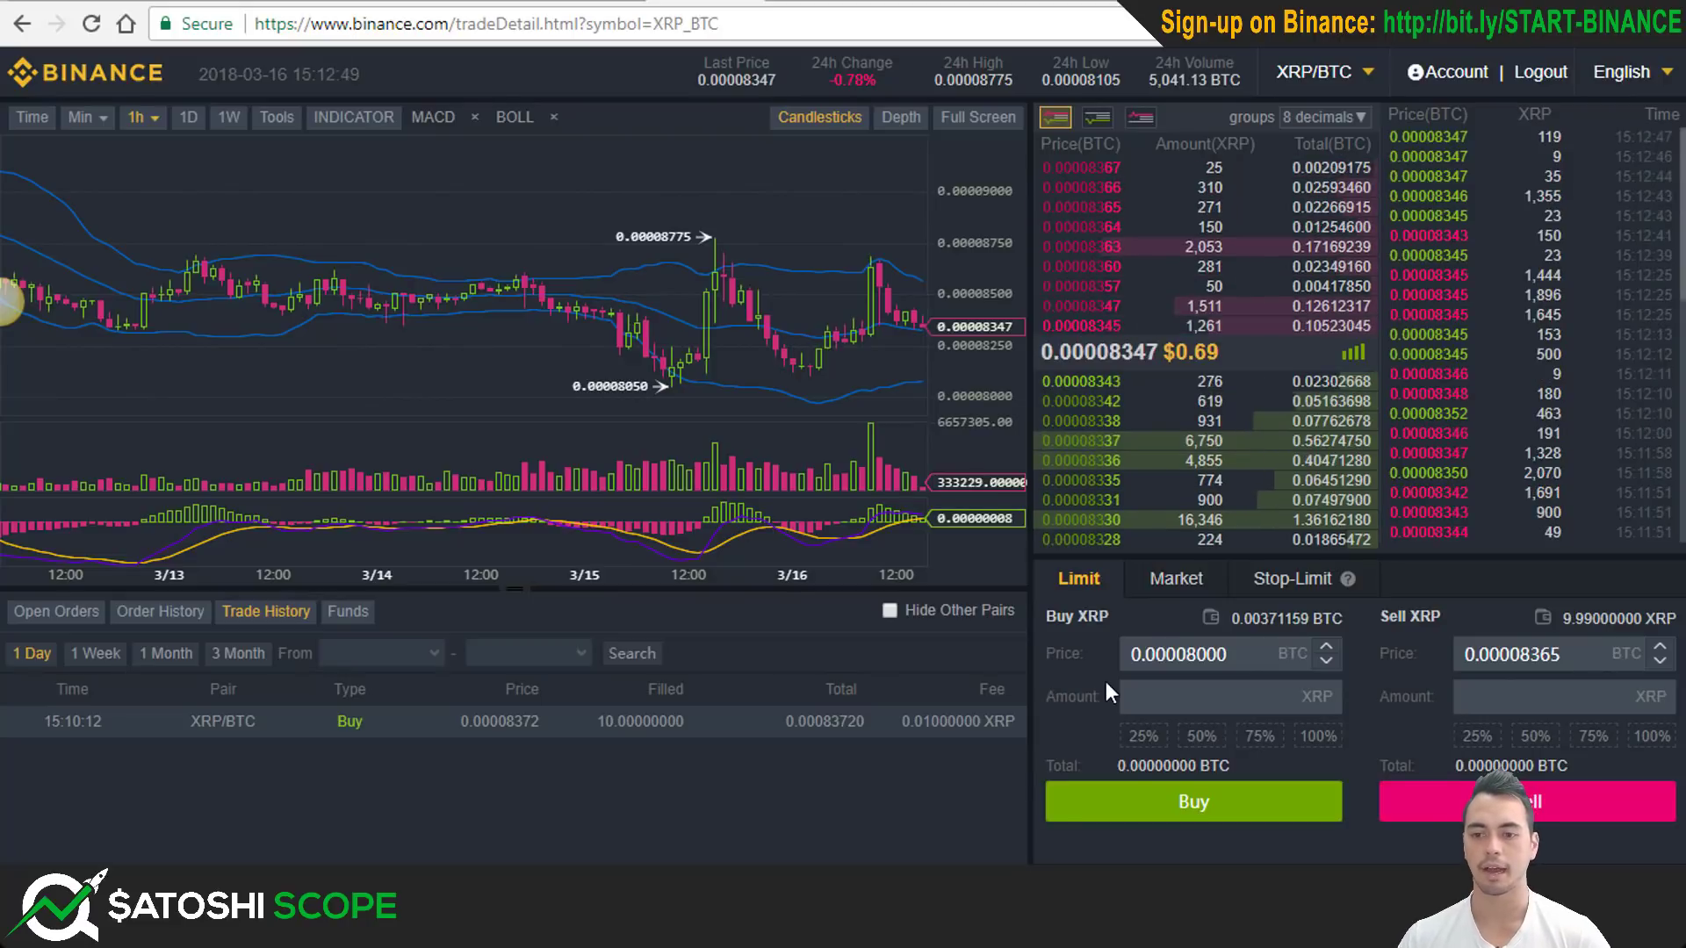
Submit the limit buy order using 75% of the BTC balance and display the open orders.
click(1186, 698)
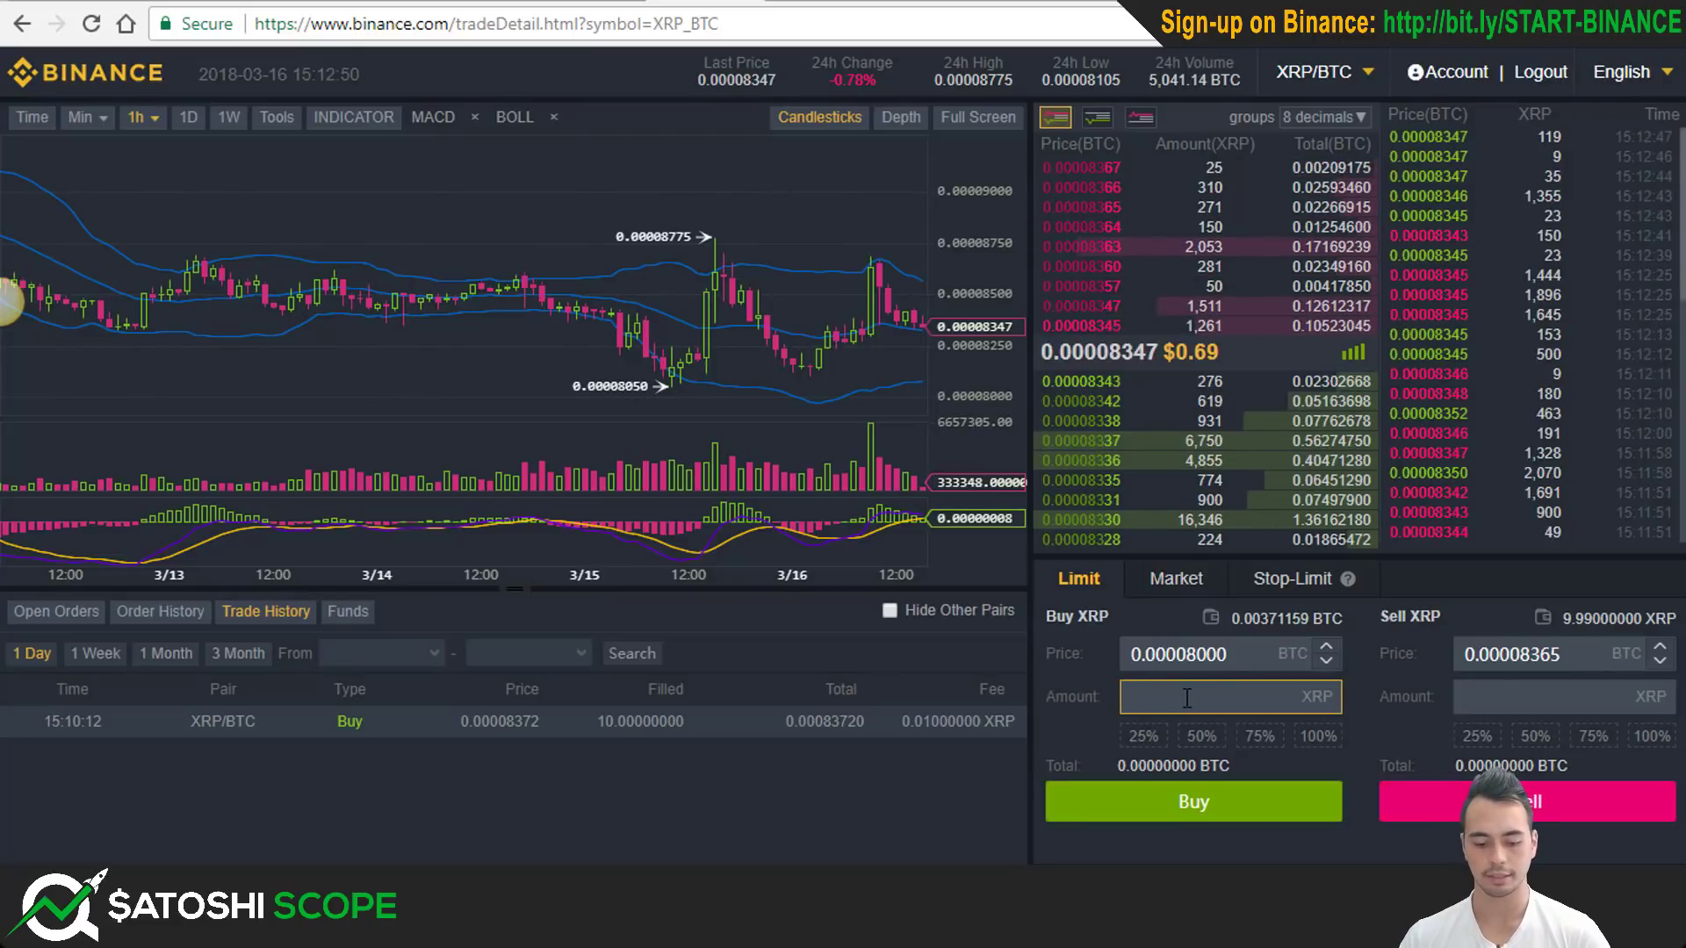
text(40)
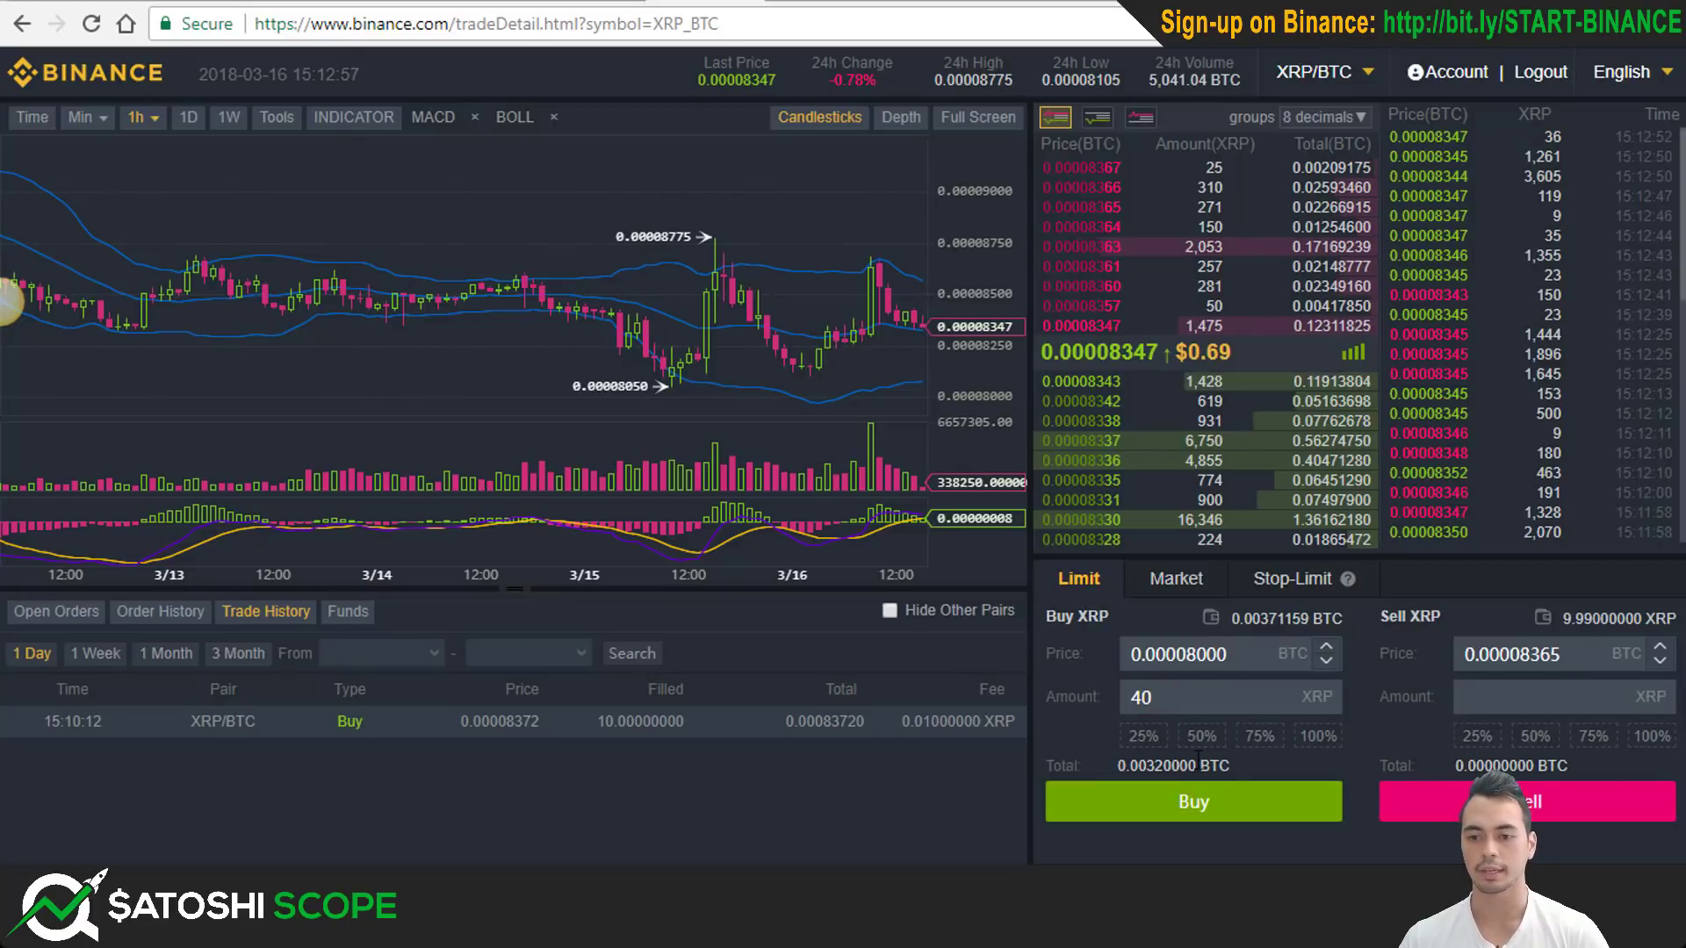
click(1261, 737)
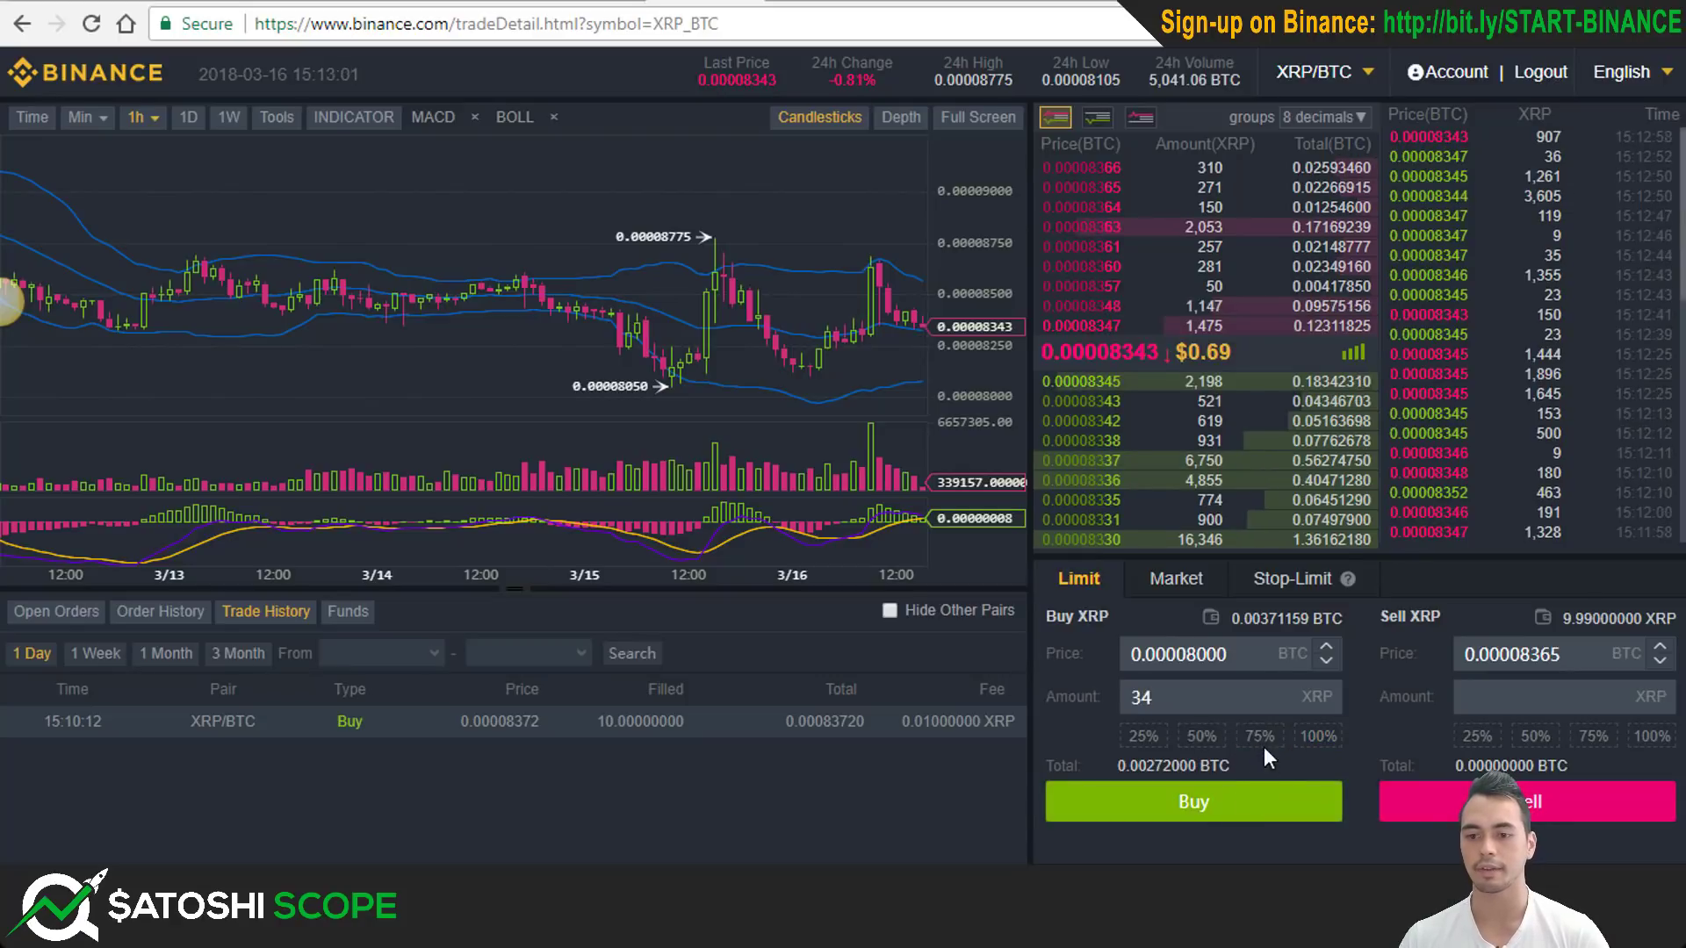
click(1205, 803)
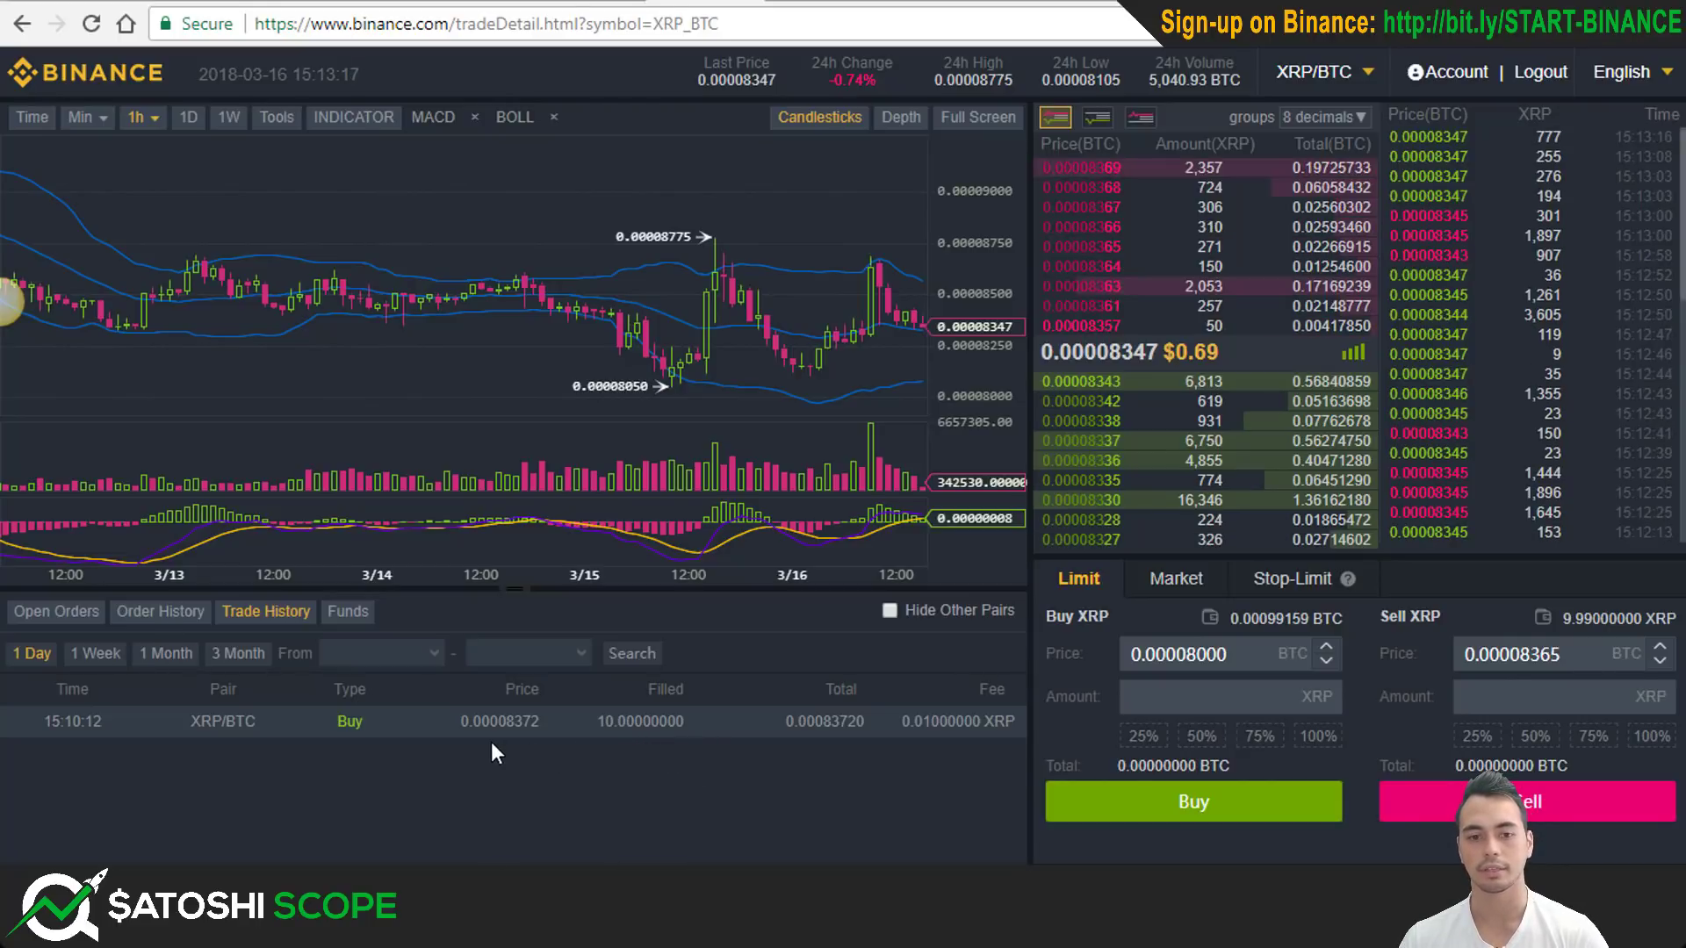
click(53, 615)
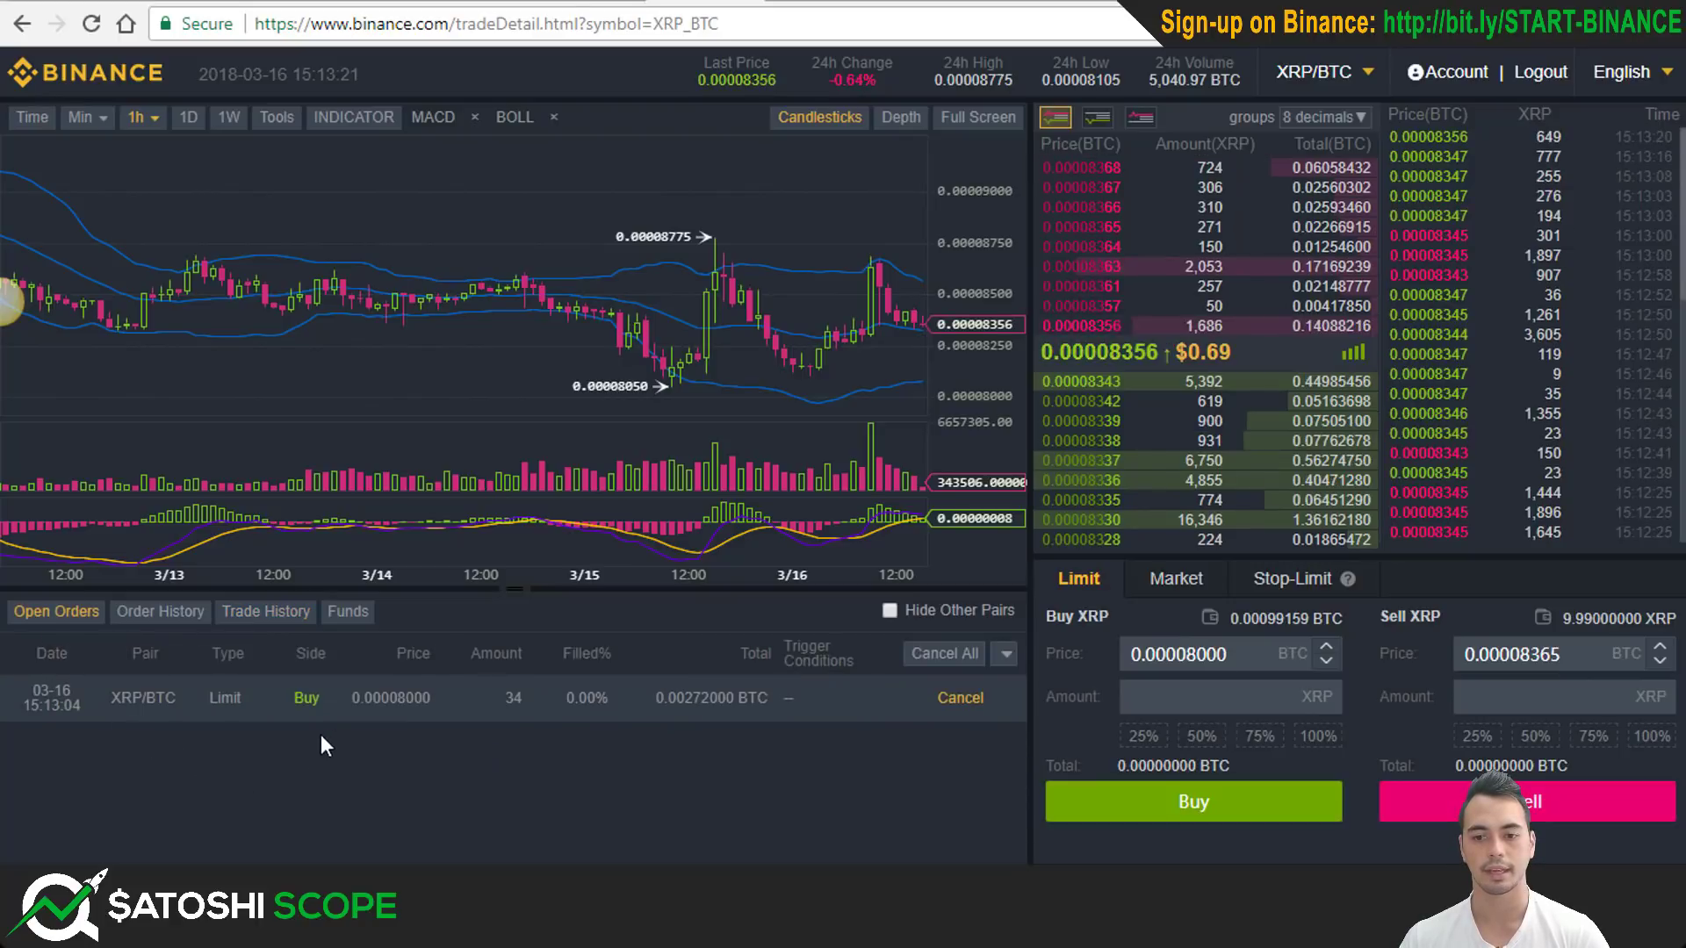
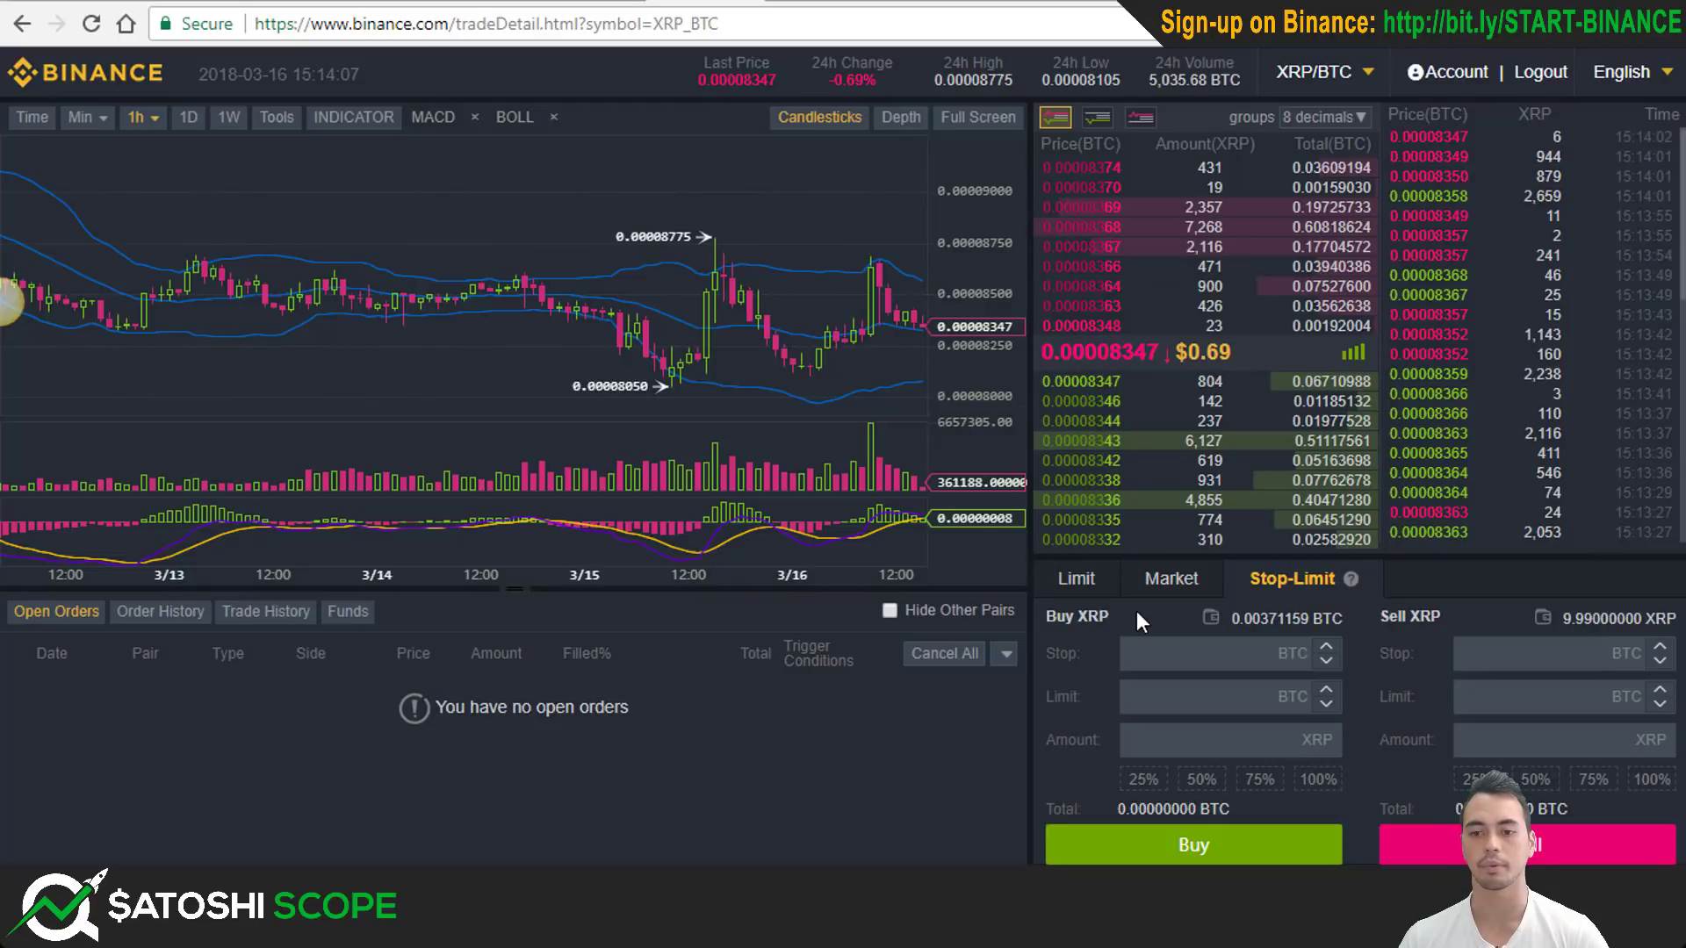
Fill the stop-limit prices from the 0.00008342 bid in the order book and set the buy limit to 0.00008000 BTC.
click(1211, 696)
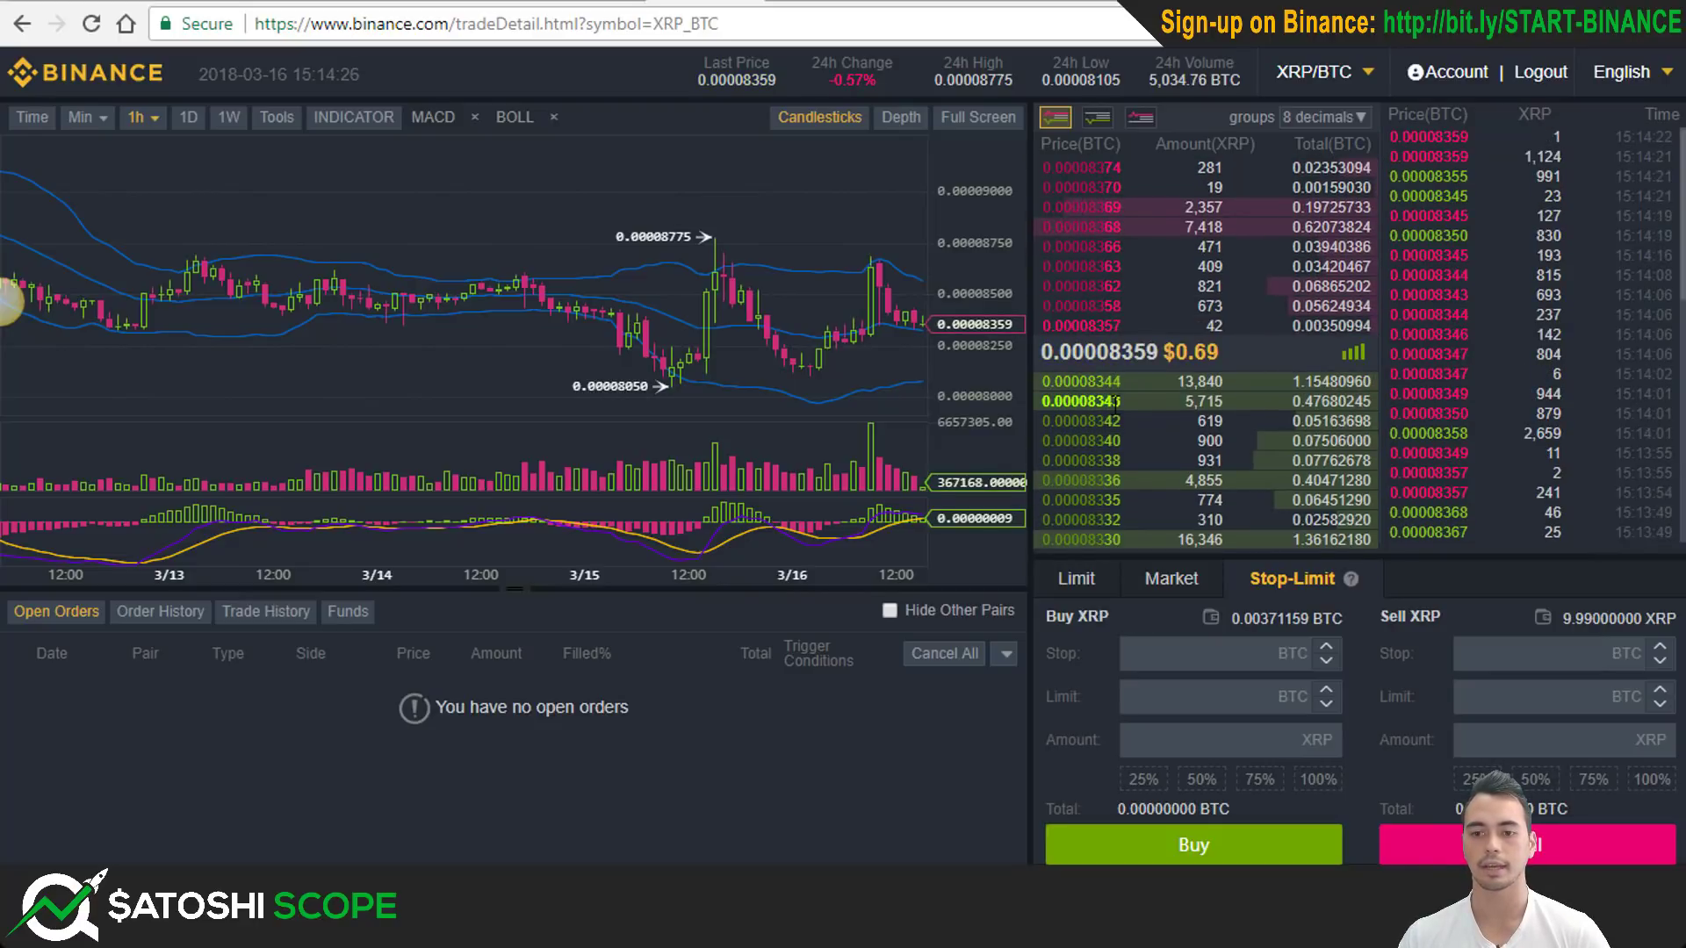
click(1100, 436)
click(1238, 685)
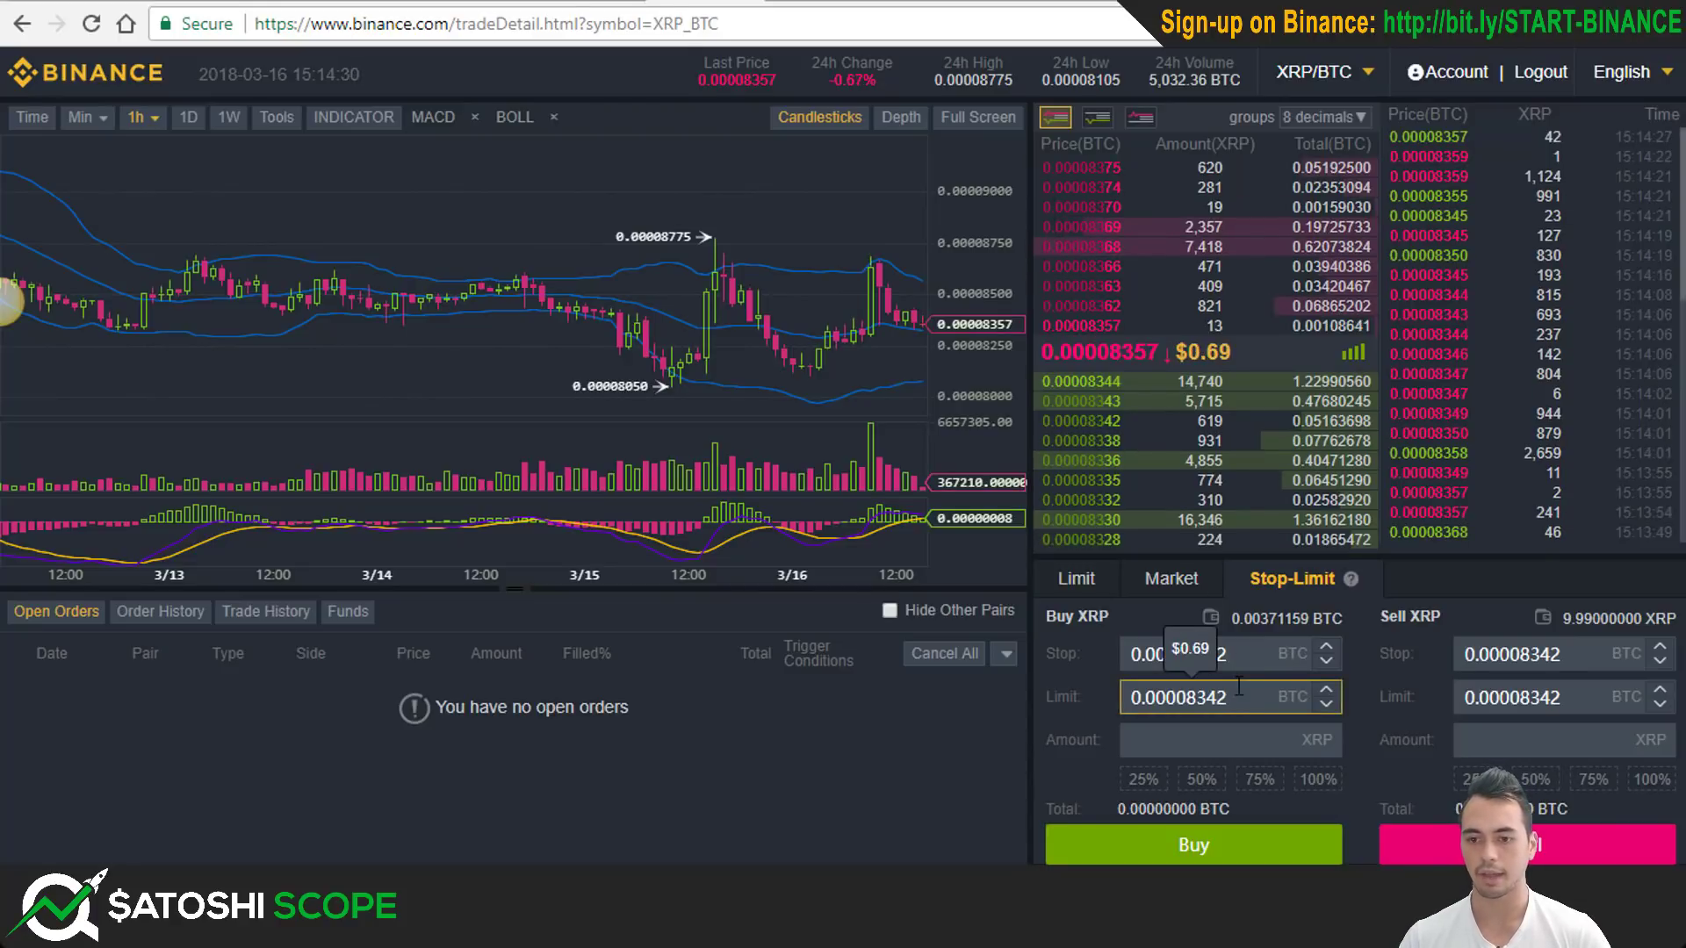
key(BackSpace)
key(BackSpace)
key(BackSpace)
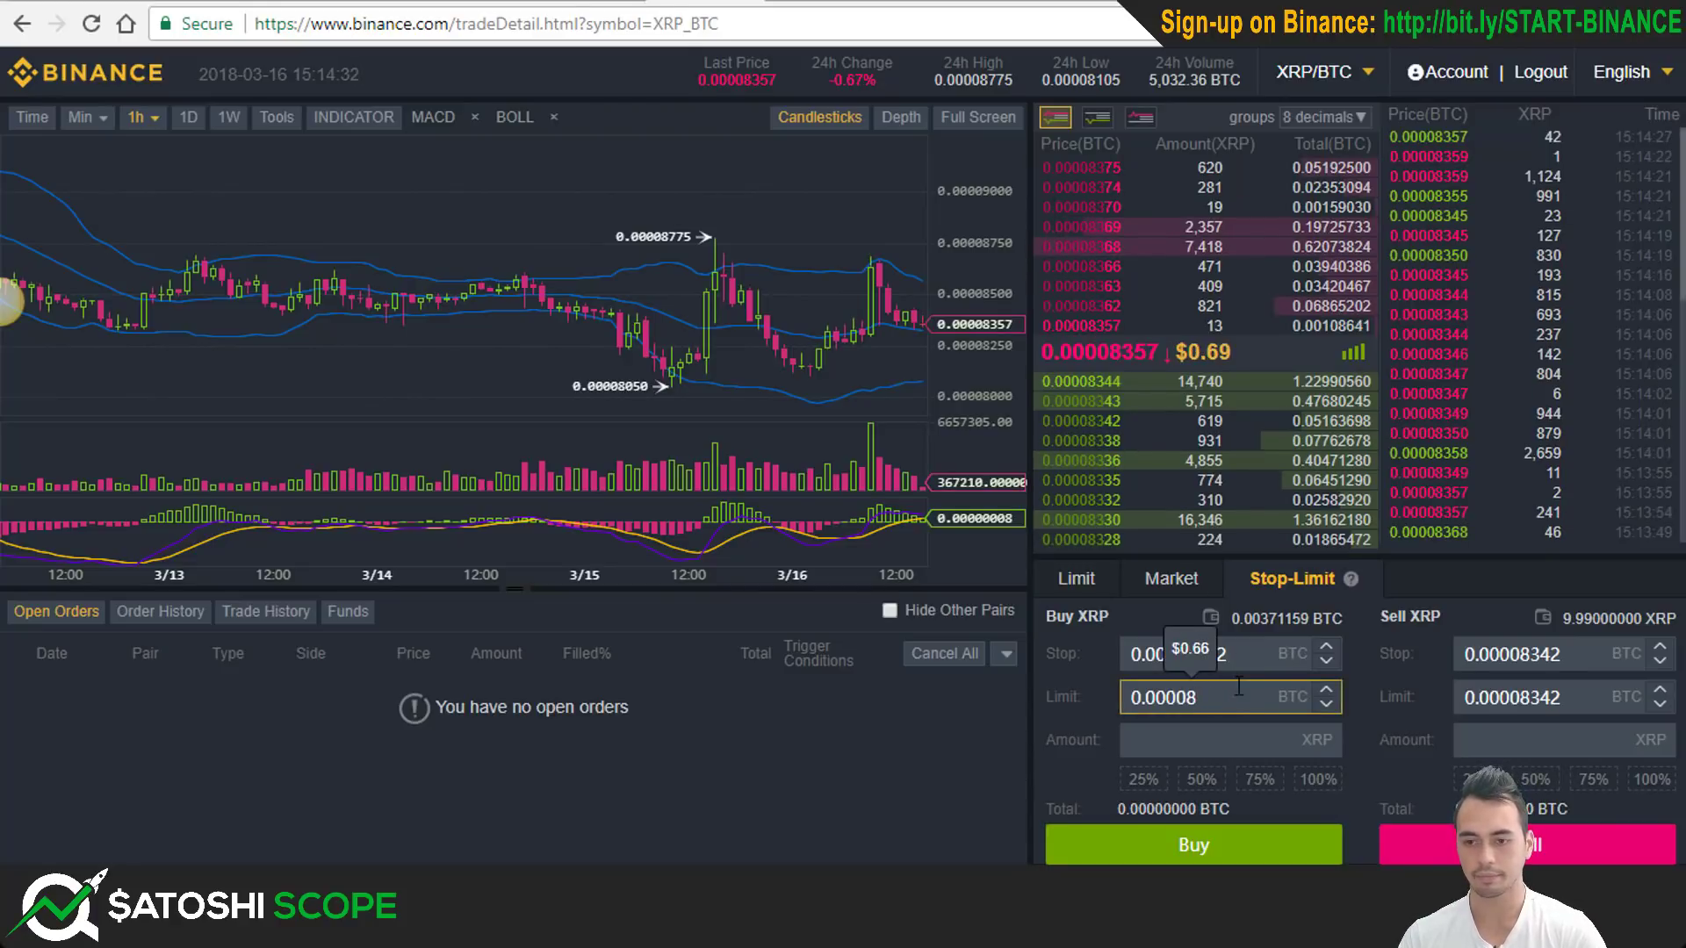
text(000)
Set the stop price of the XRP stop-limit buy order to 0.00007900 BTC.
click(1186, 654)
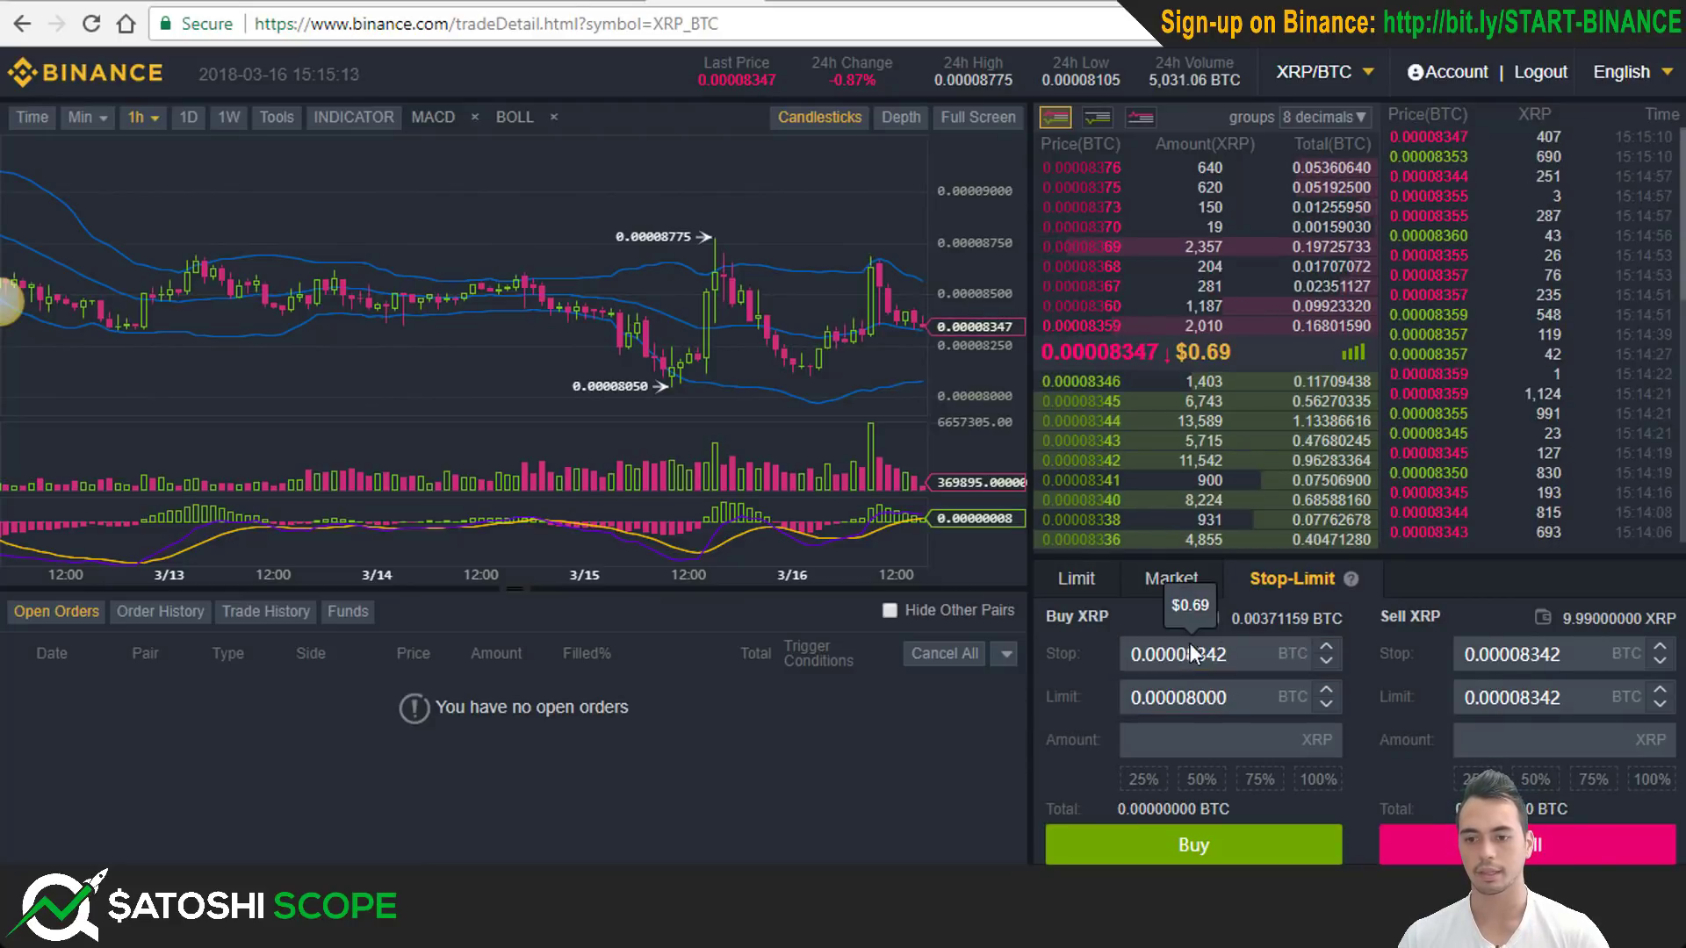
click(1235, 655)
key(BackSpace)
key(BackSpace)
key(BackSpace)
key(BackSpace)
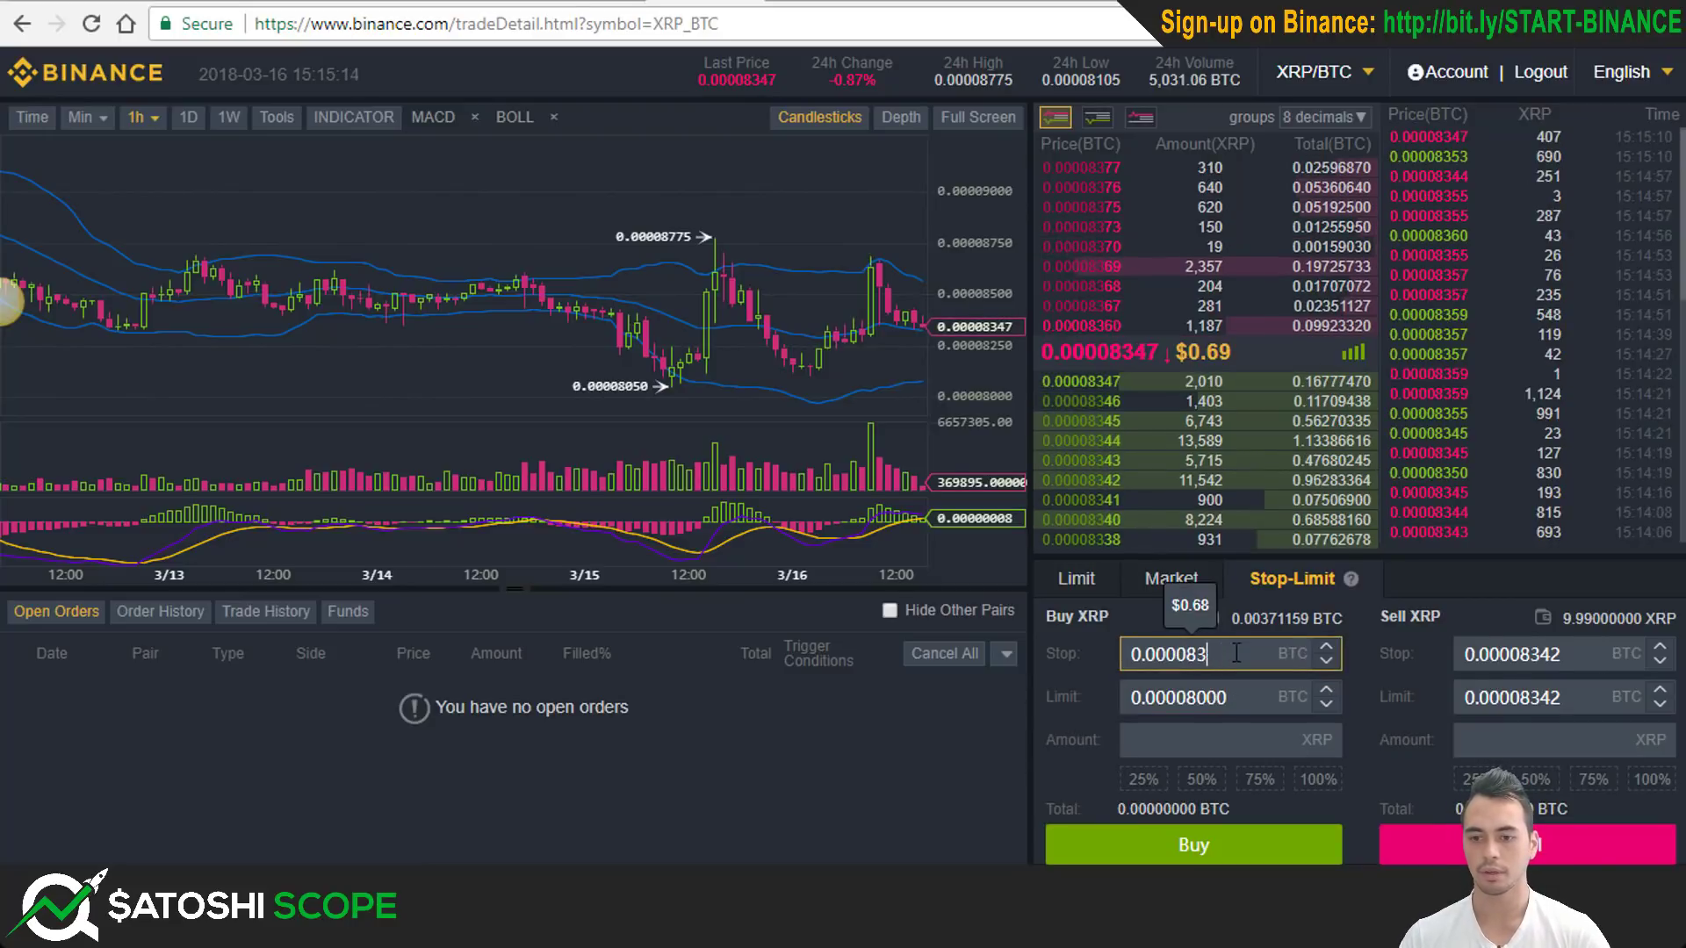
text(7900)
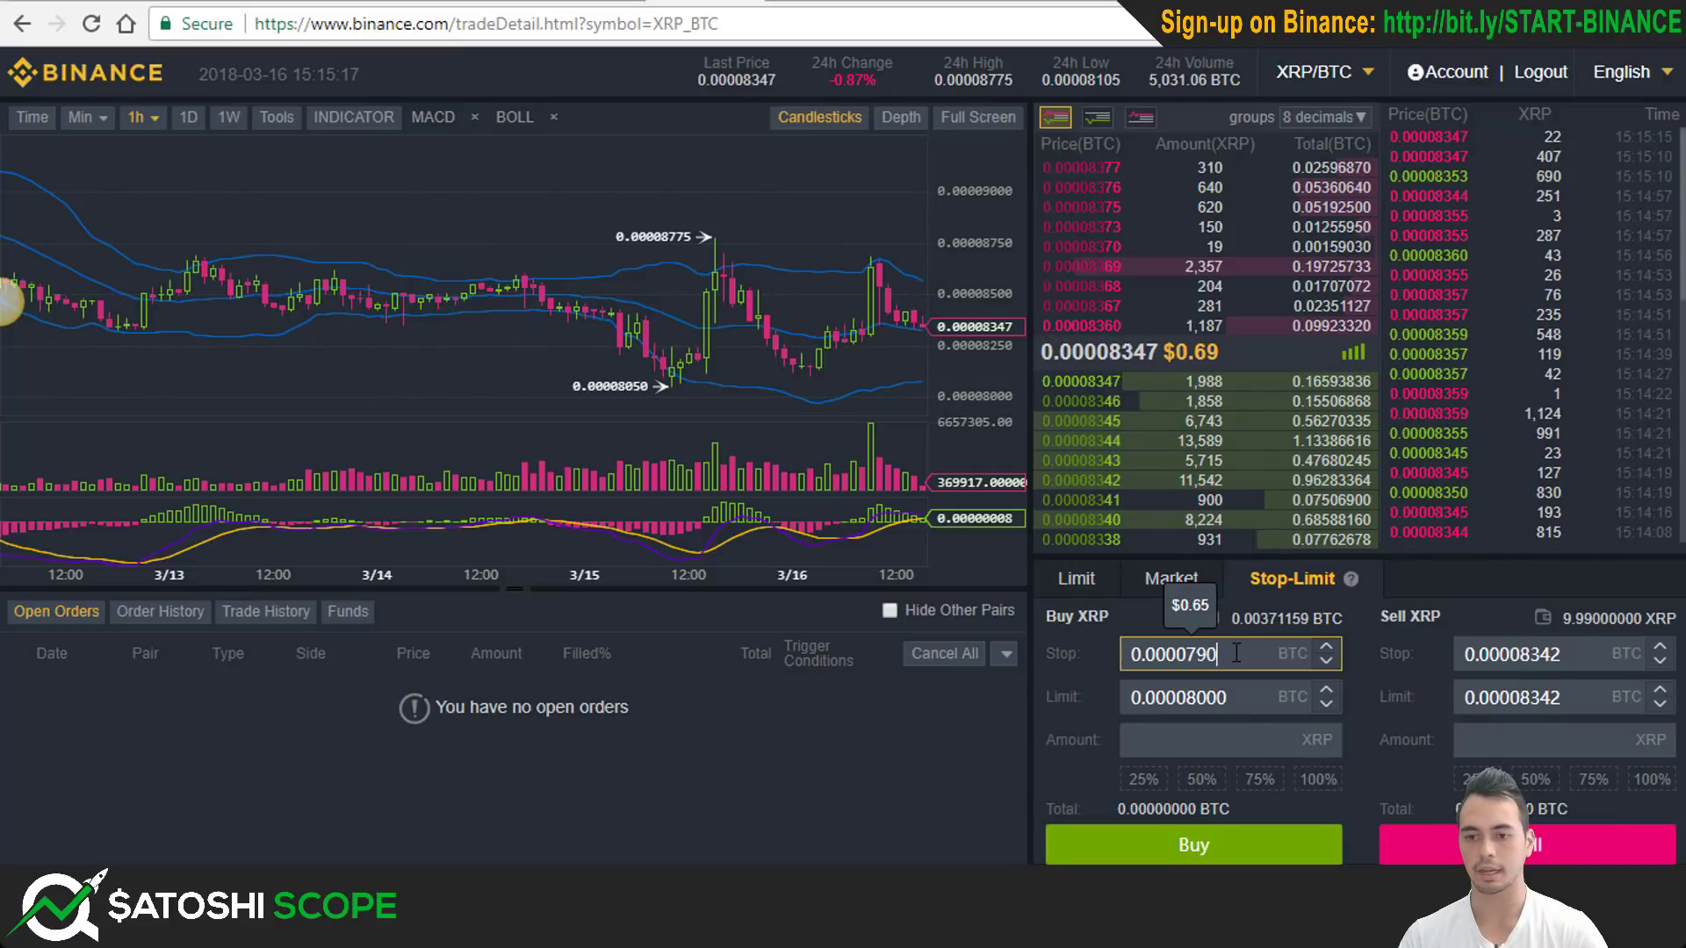
Enter an amount of 40 XRP for the stop-limit buy order.
click(1115, 706)
click(1151, 740)
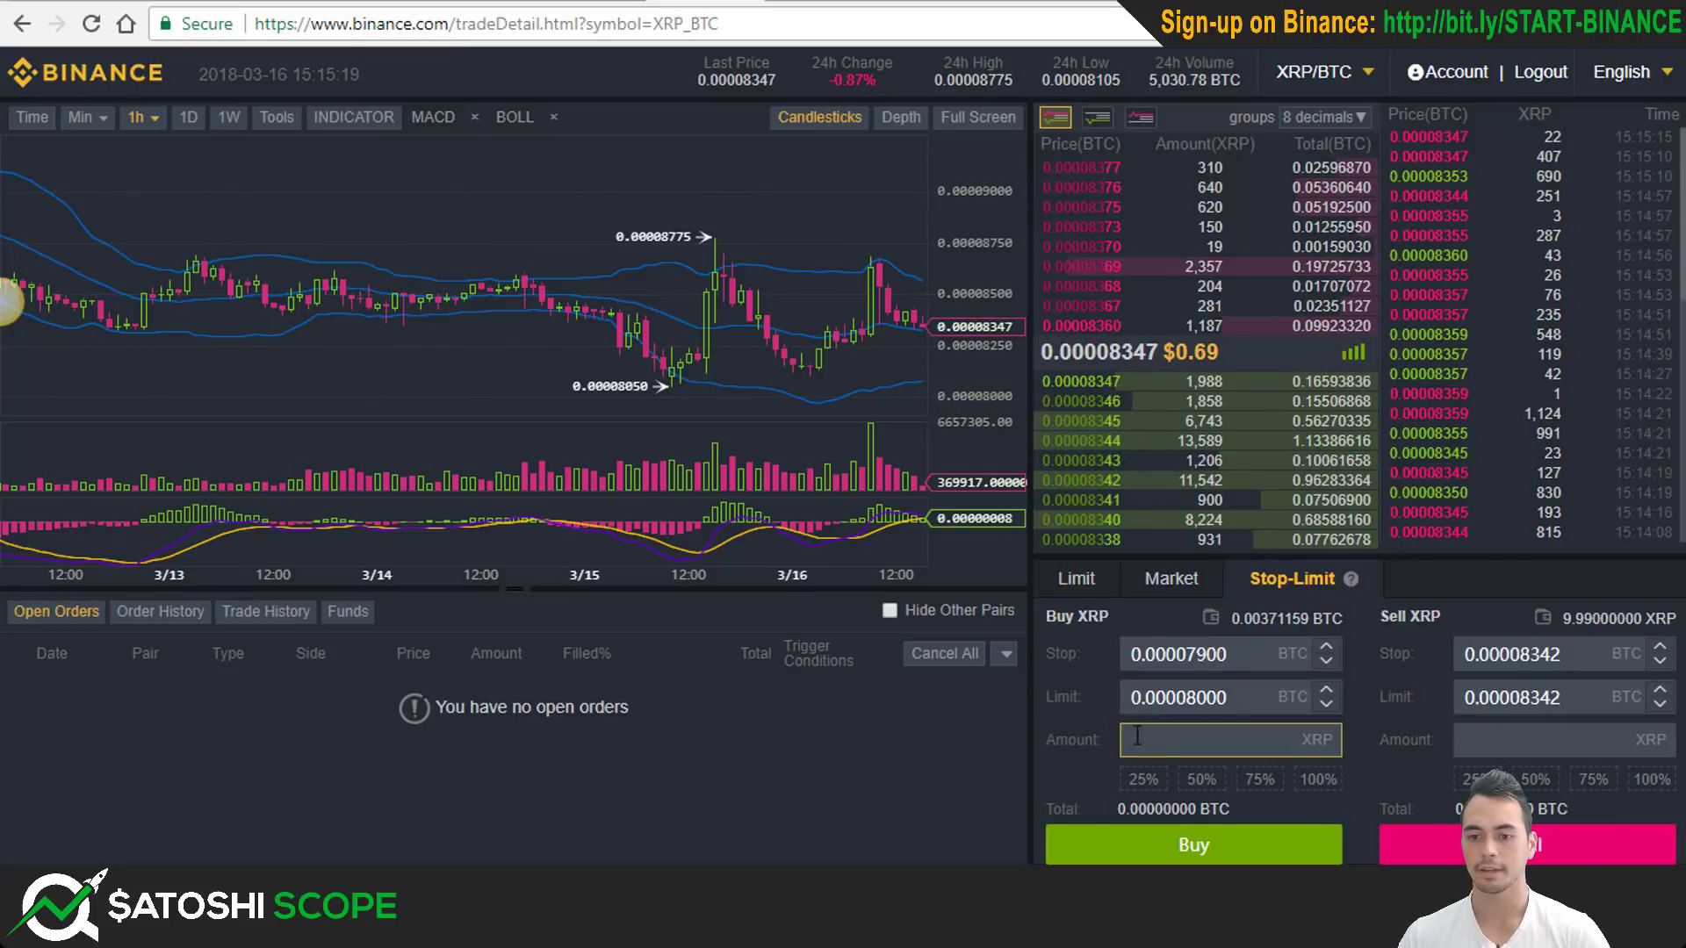
text(40)
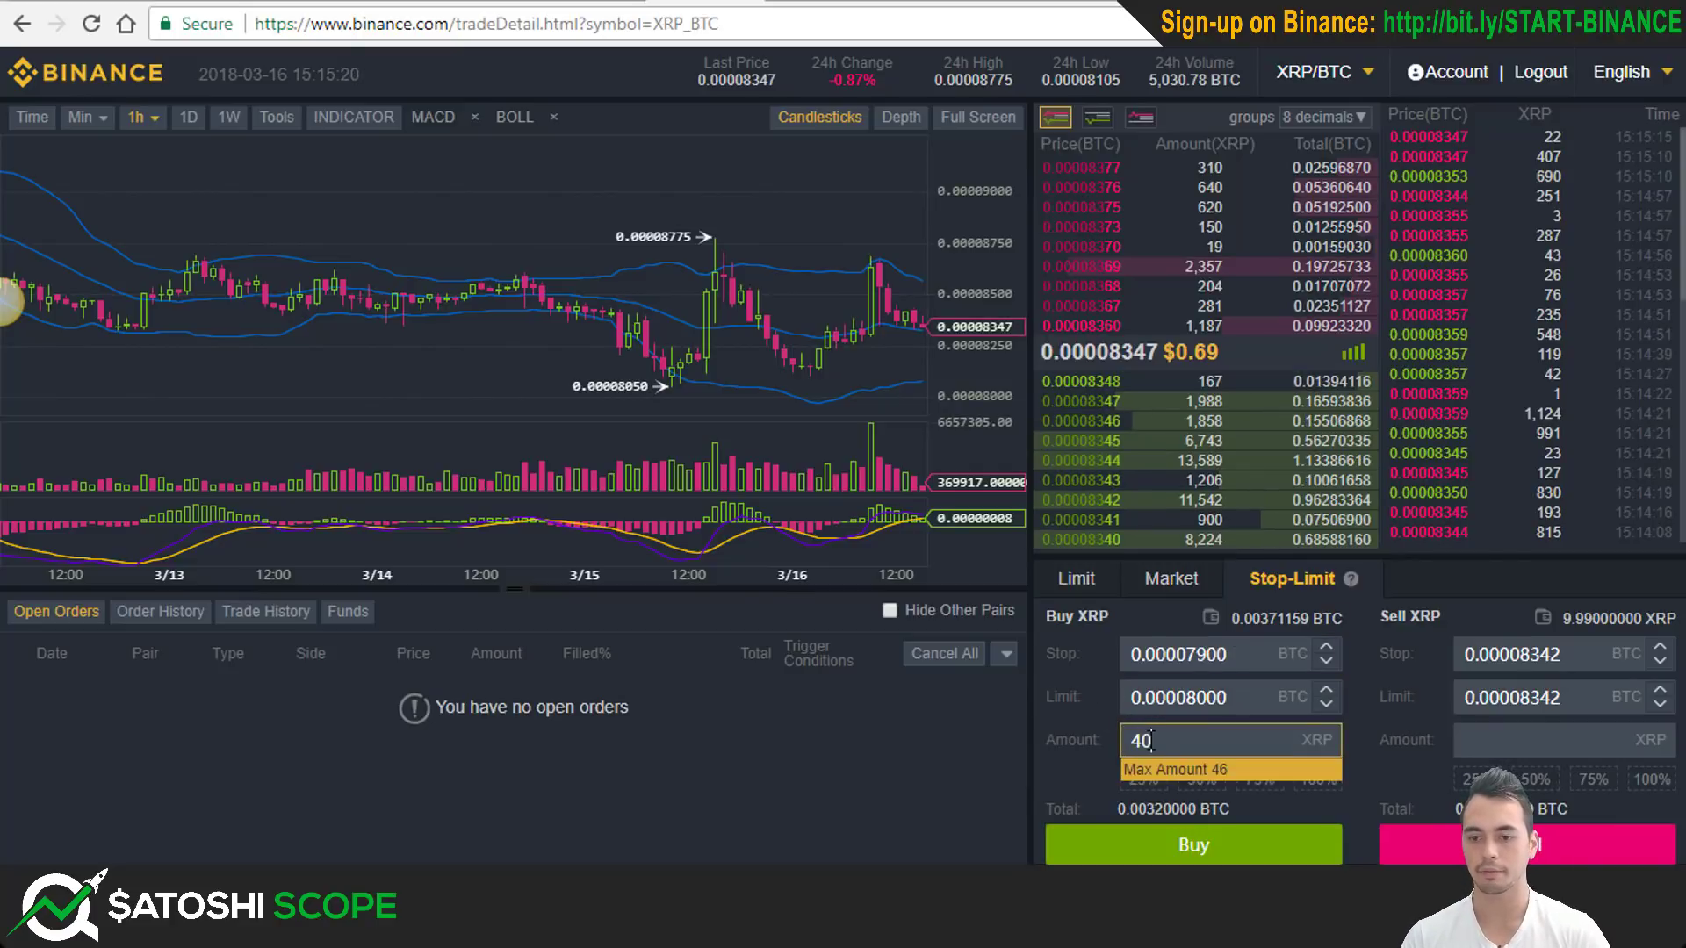
click(1064, 698)
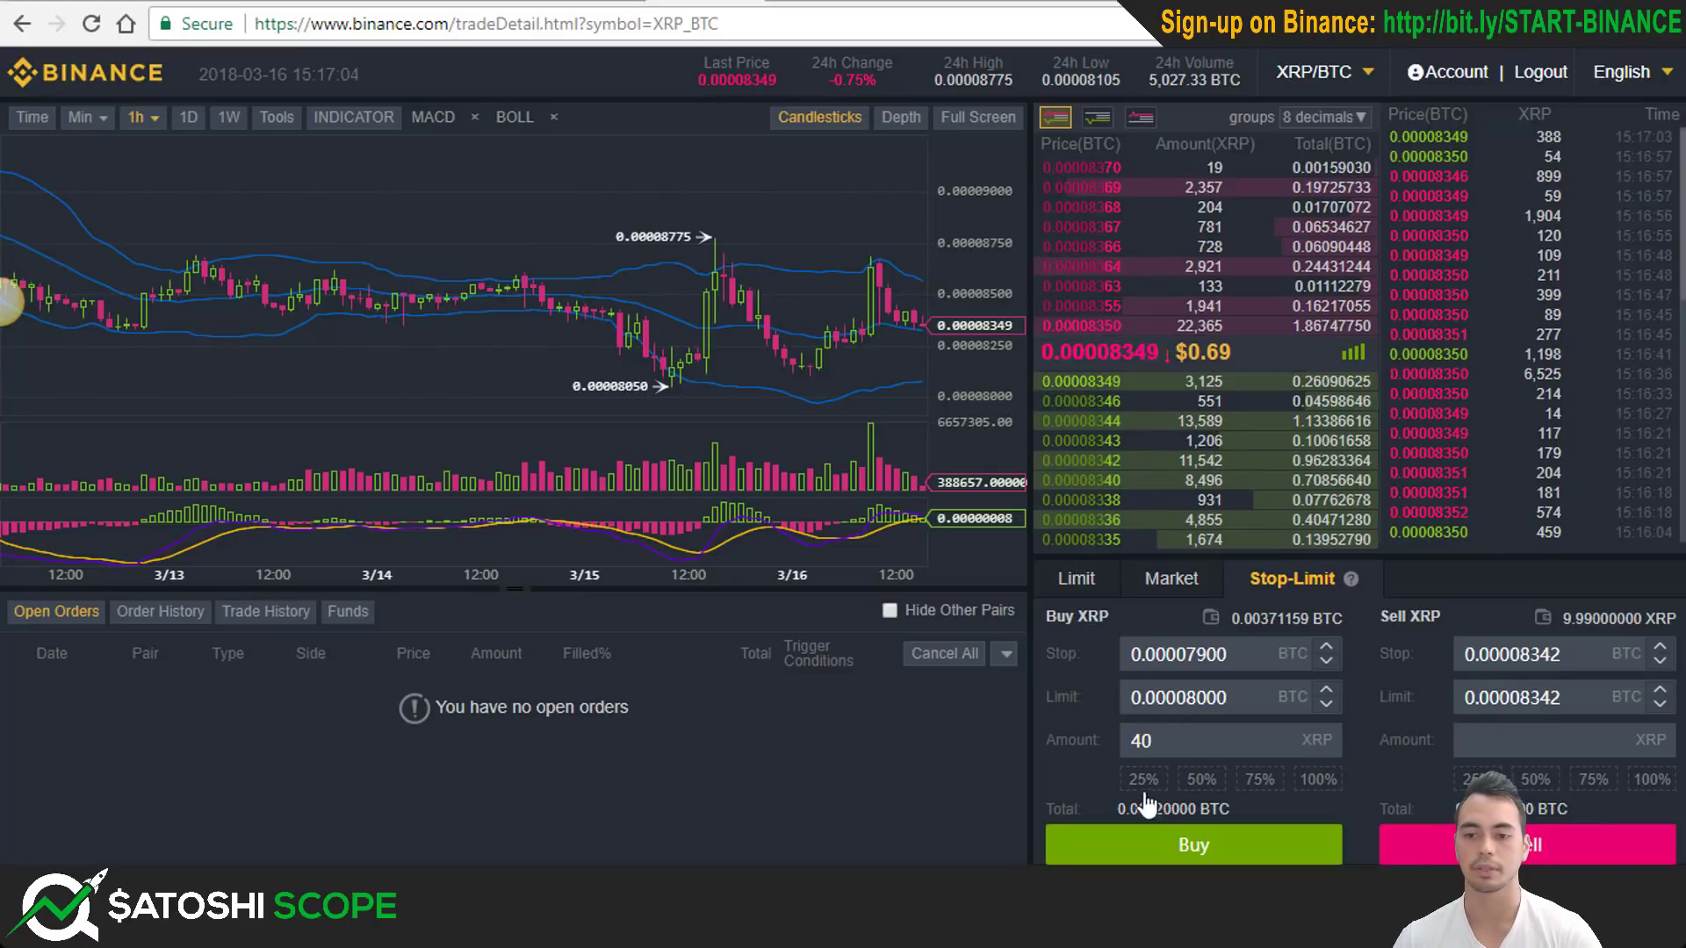
Submit and confirm the stop-limit buy order for 40 XRP, and cancel it from the open orders.
click(1172, 846)
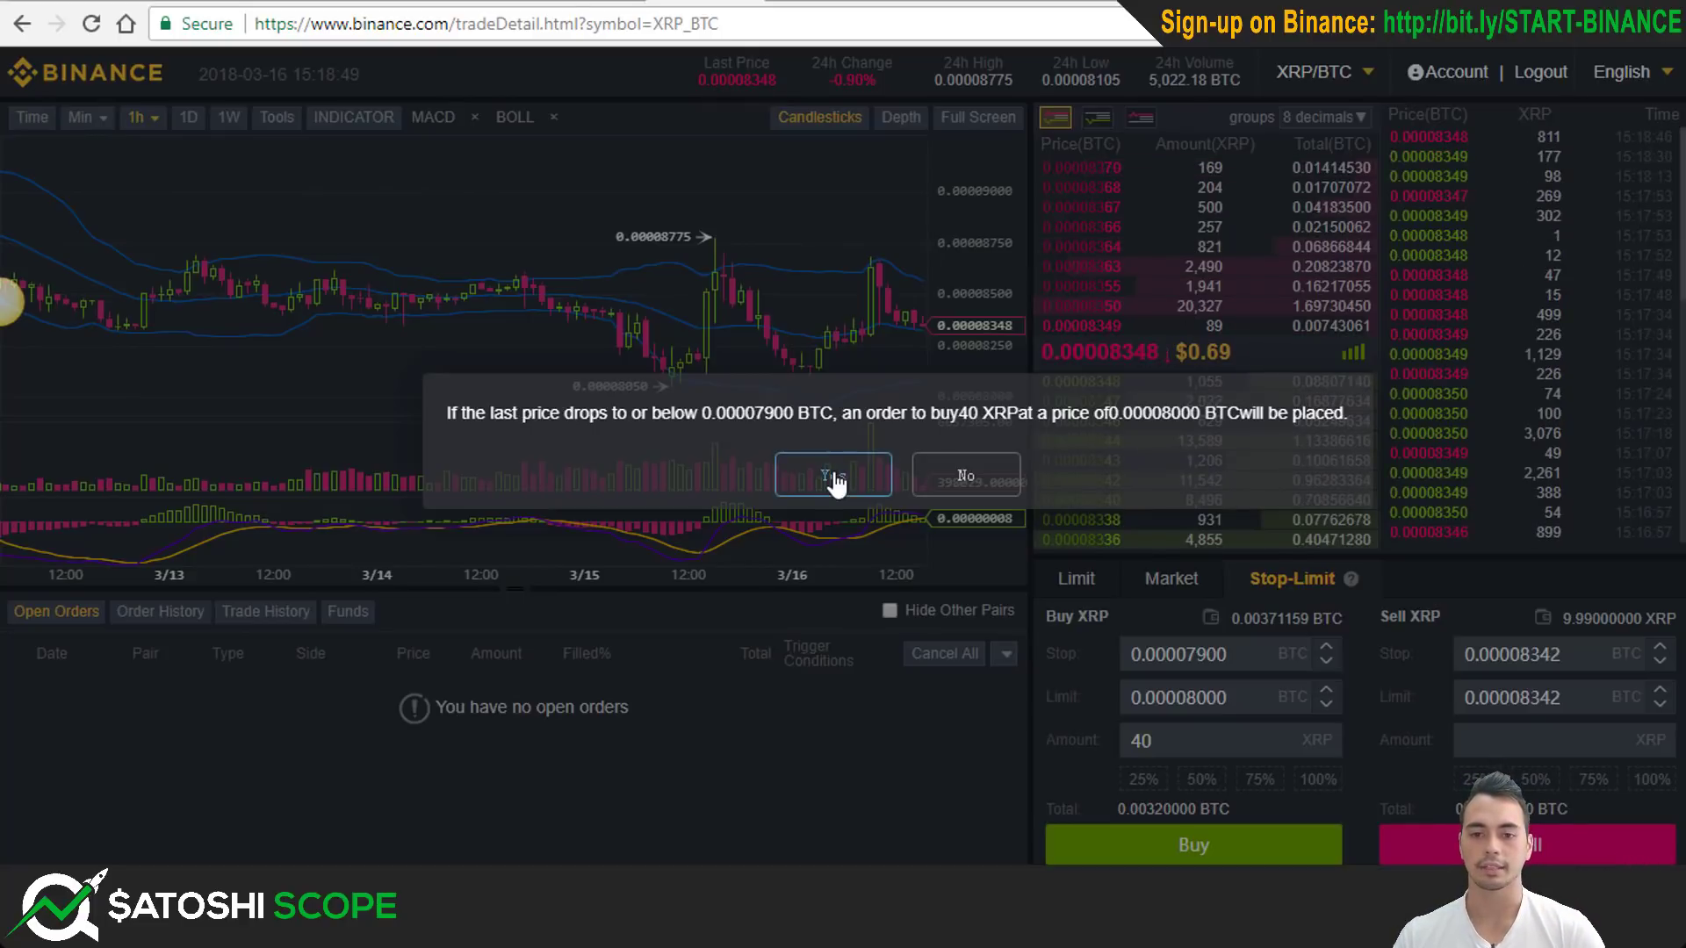
click(834, 479)
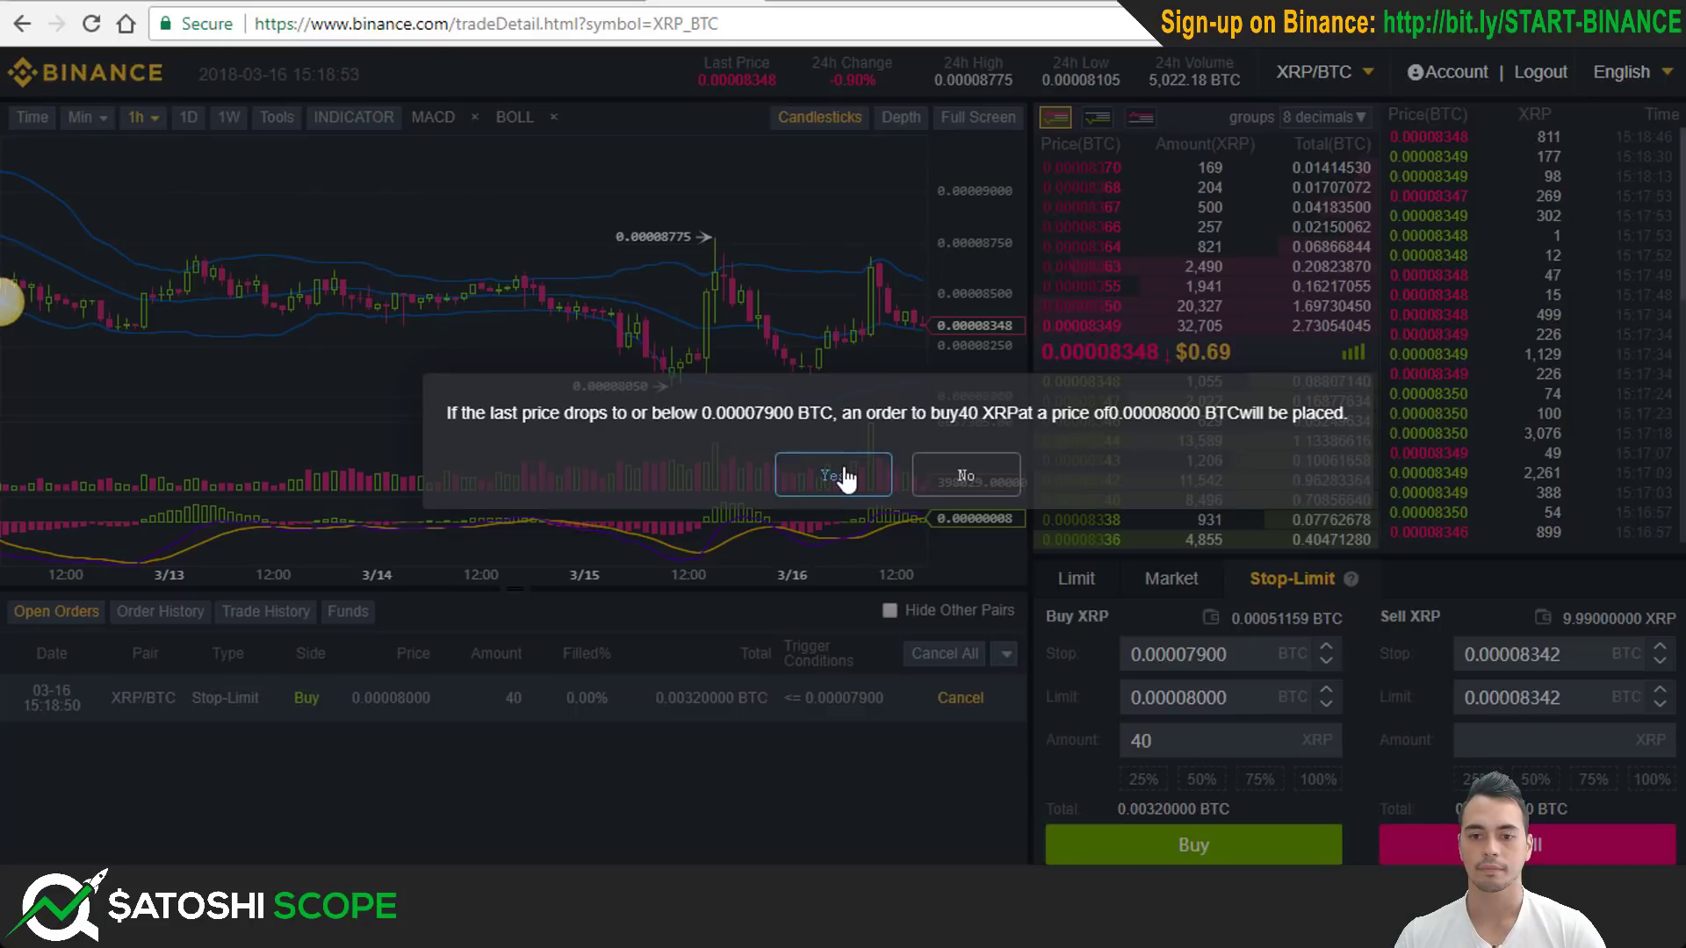
click(834, 475)
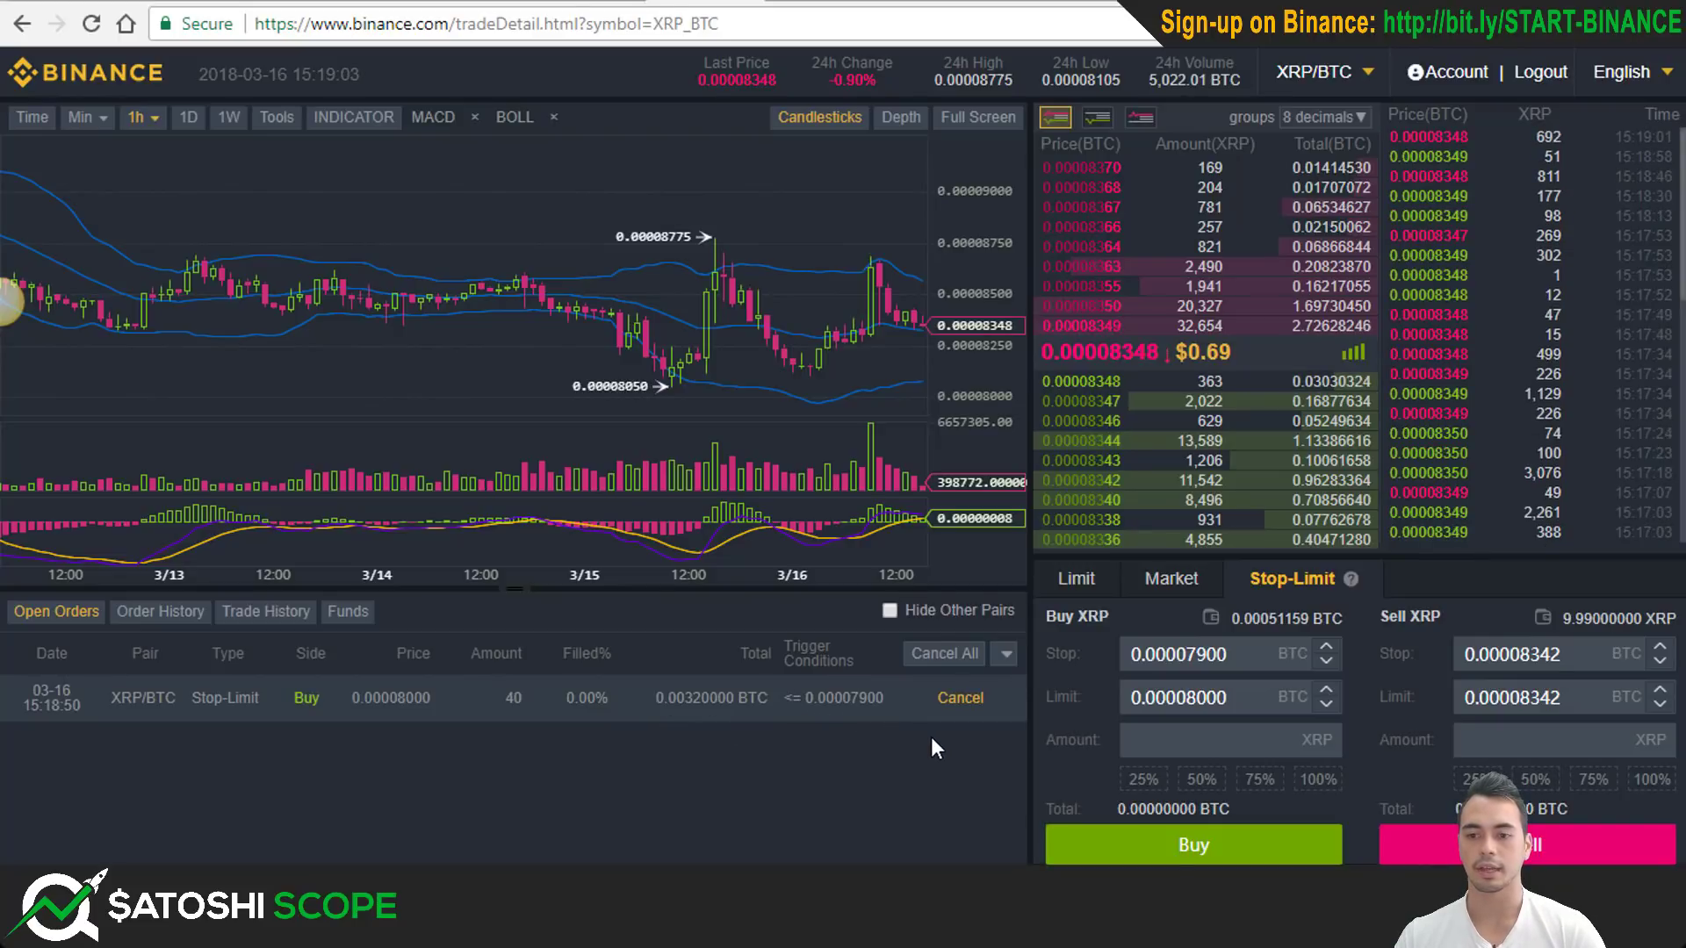
click(959, 698)
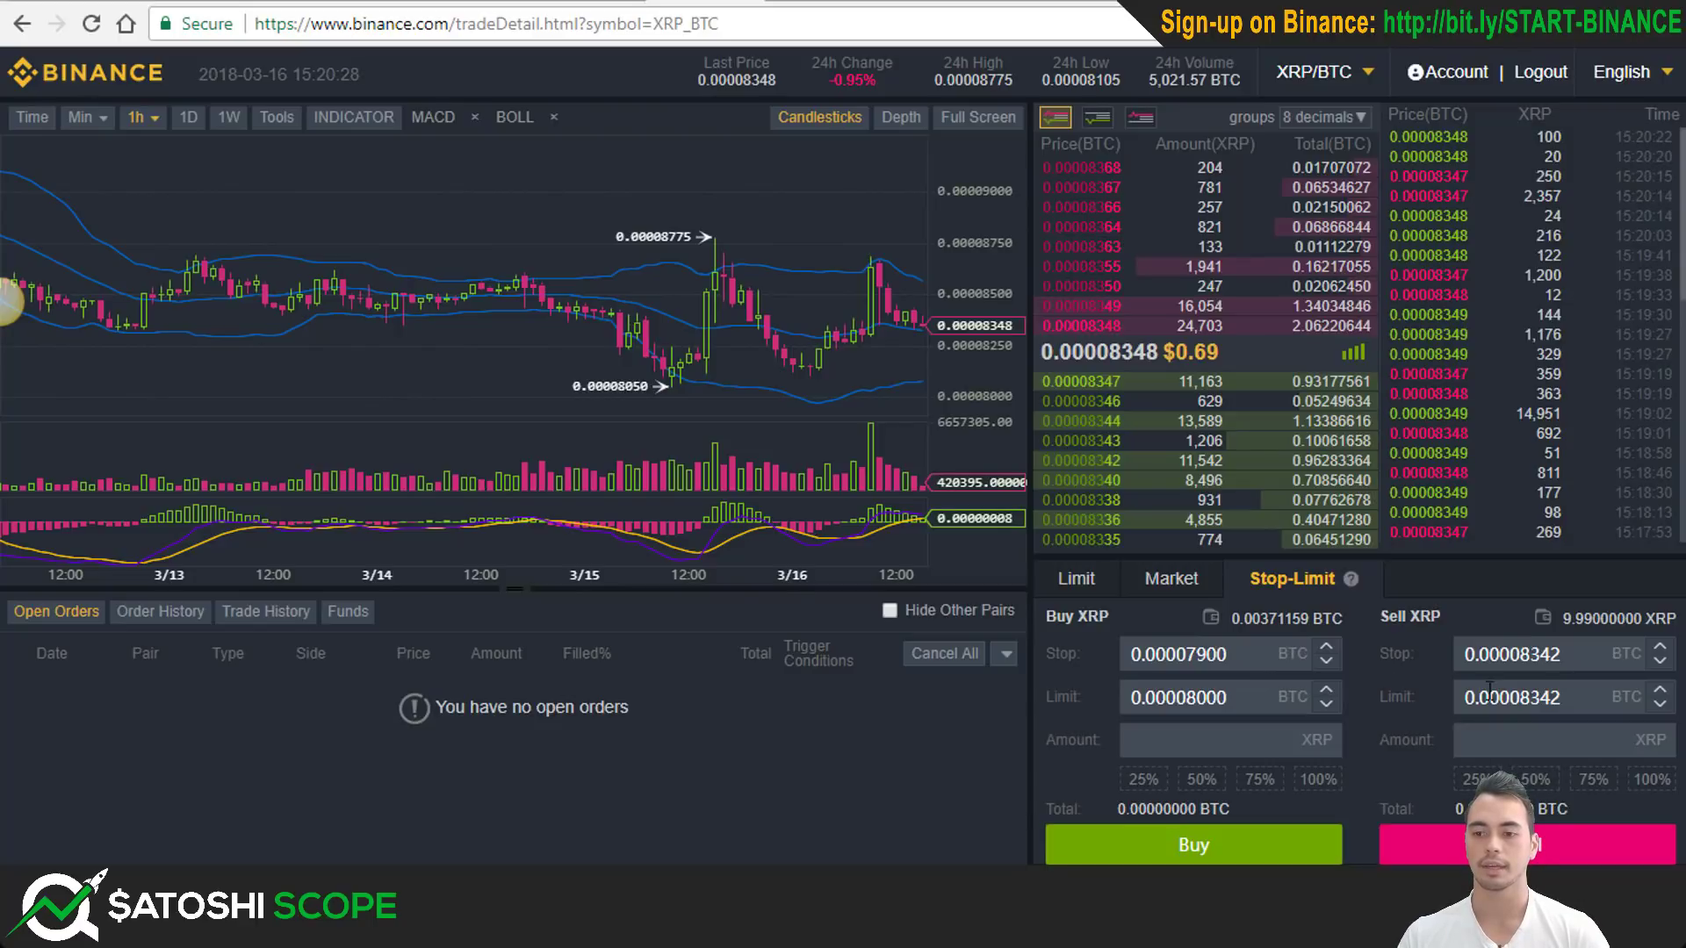
Fill in the XRP stop-limit sell order with stop and limit prices of 0.00008000 BTC and an amount of 9 XRP.
click(1551, 686)
drag(1562, 655, 1539, 657)
text(000)
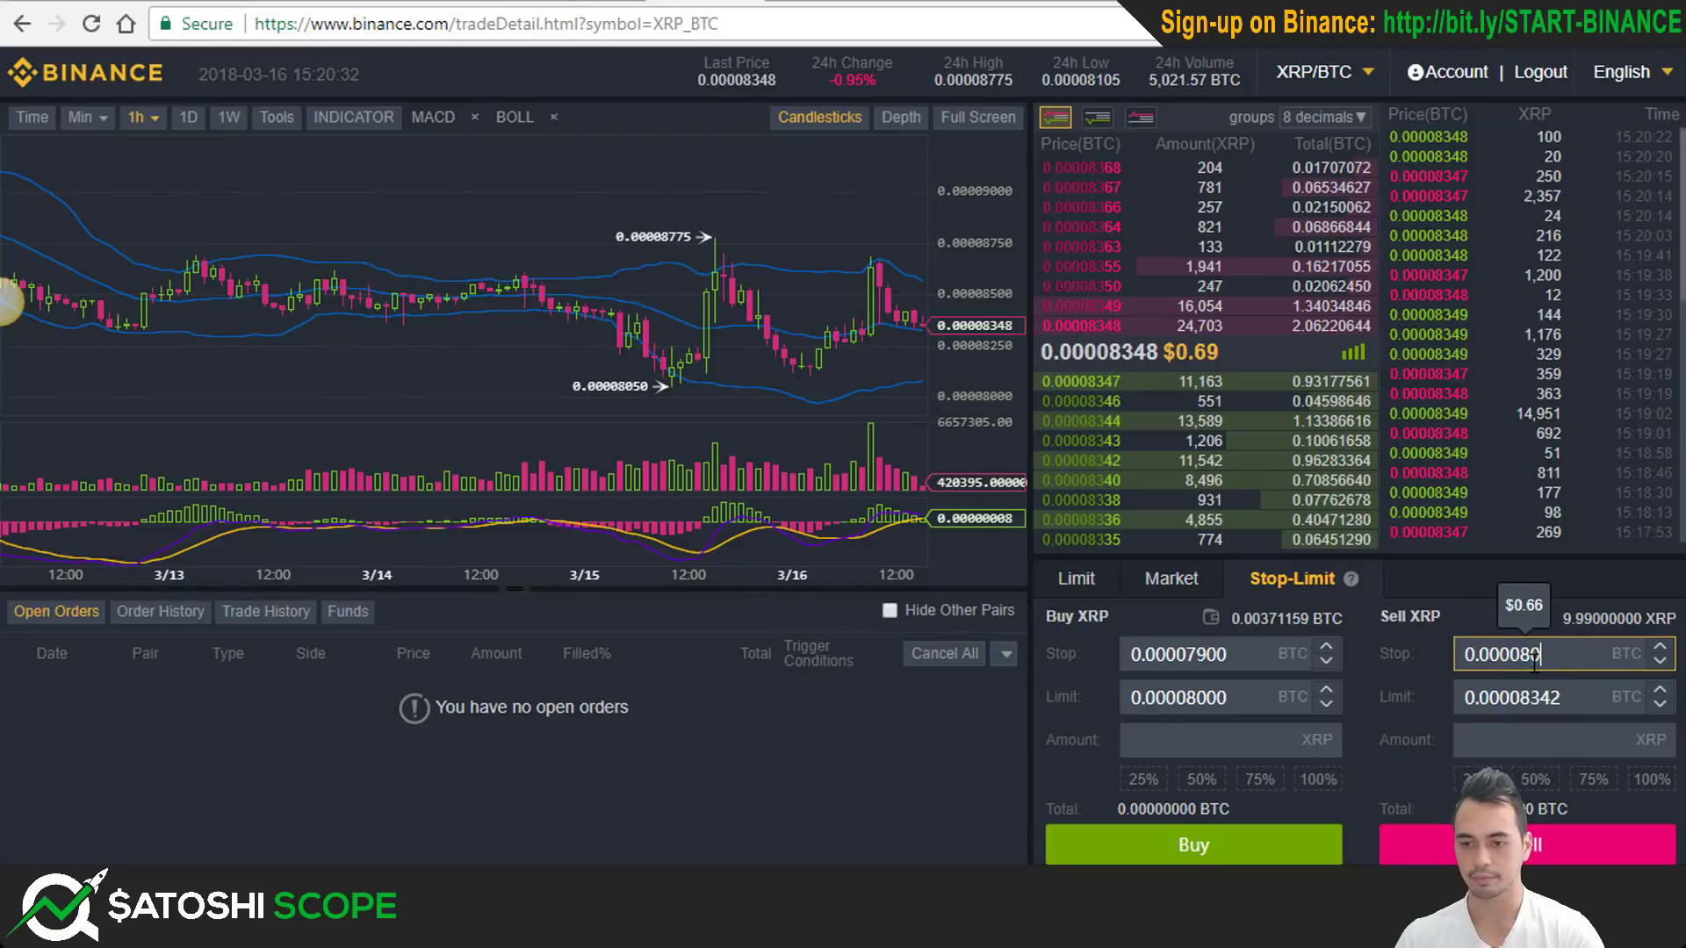
drag(1563, 698, 1532, 699)
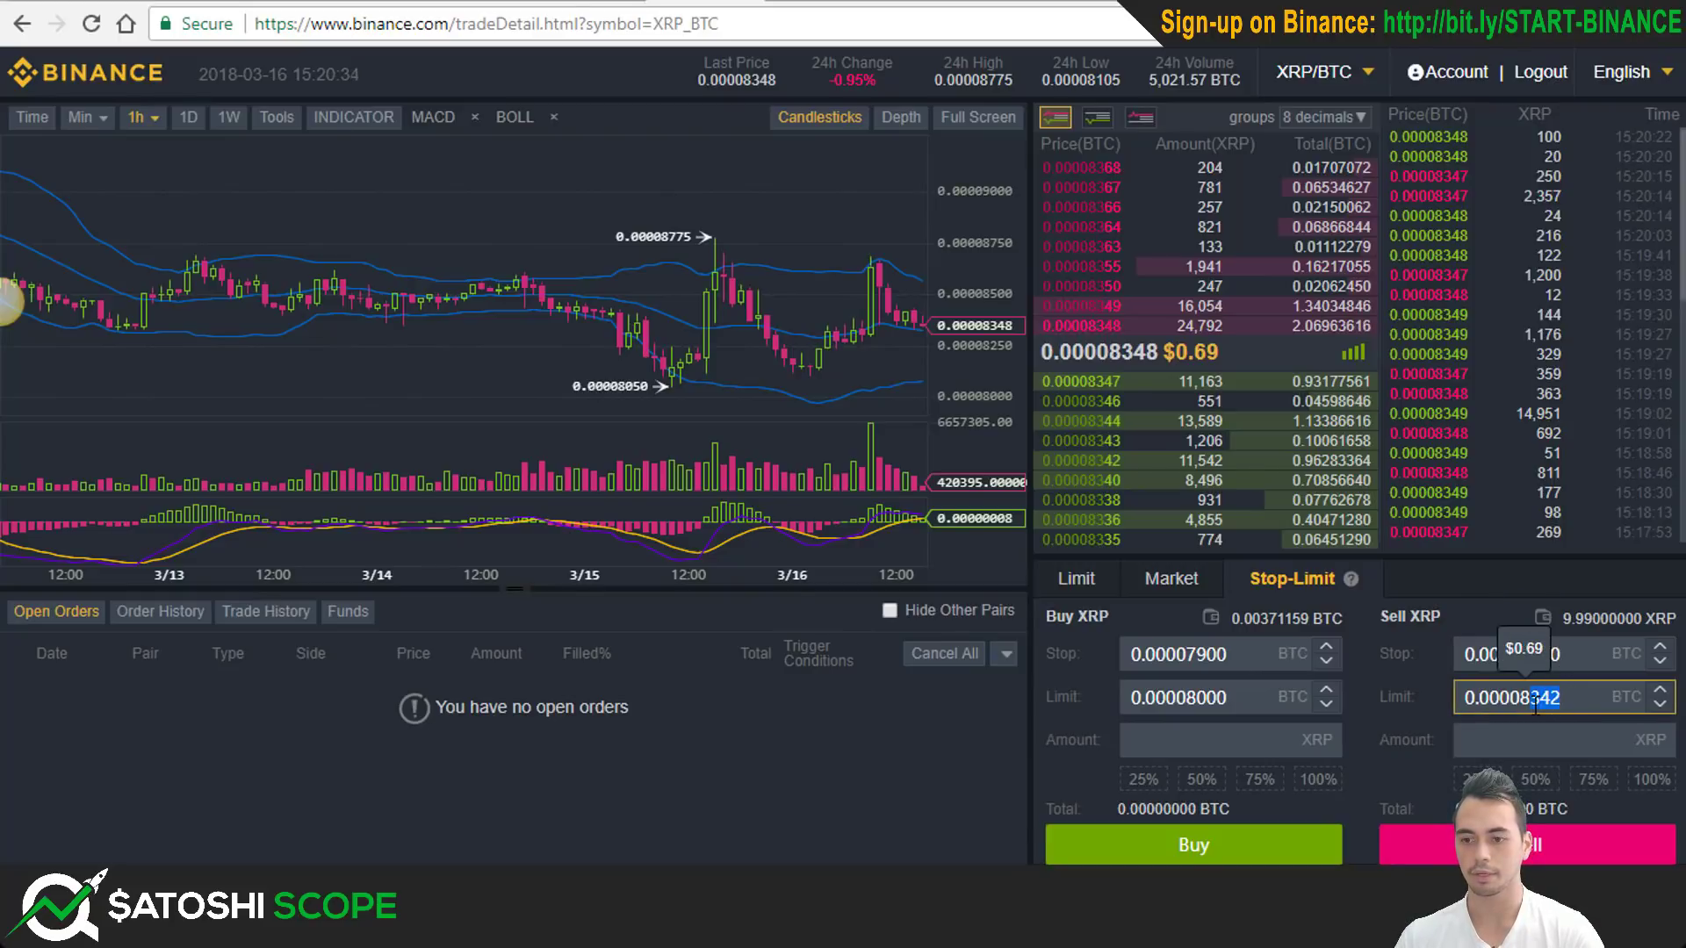
text(000)
click(1475, 664)
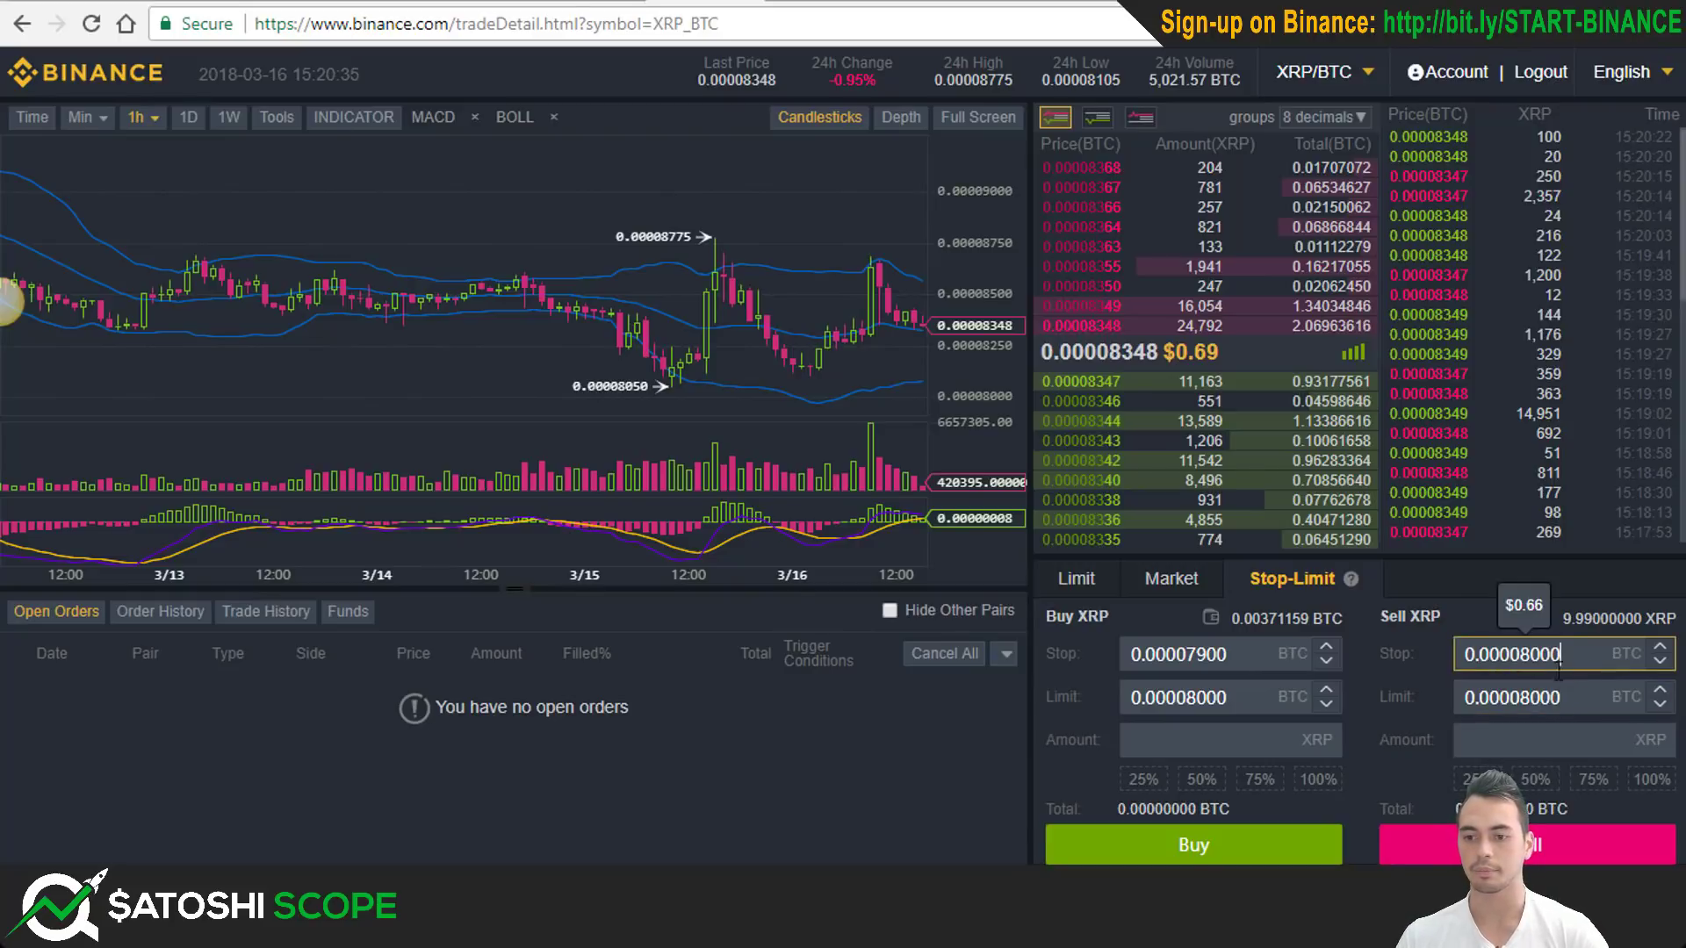
click(1520, 699)
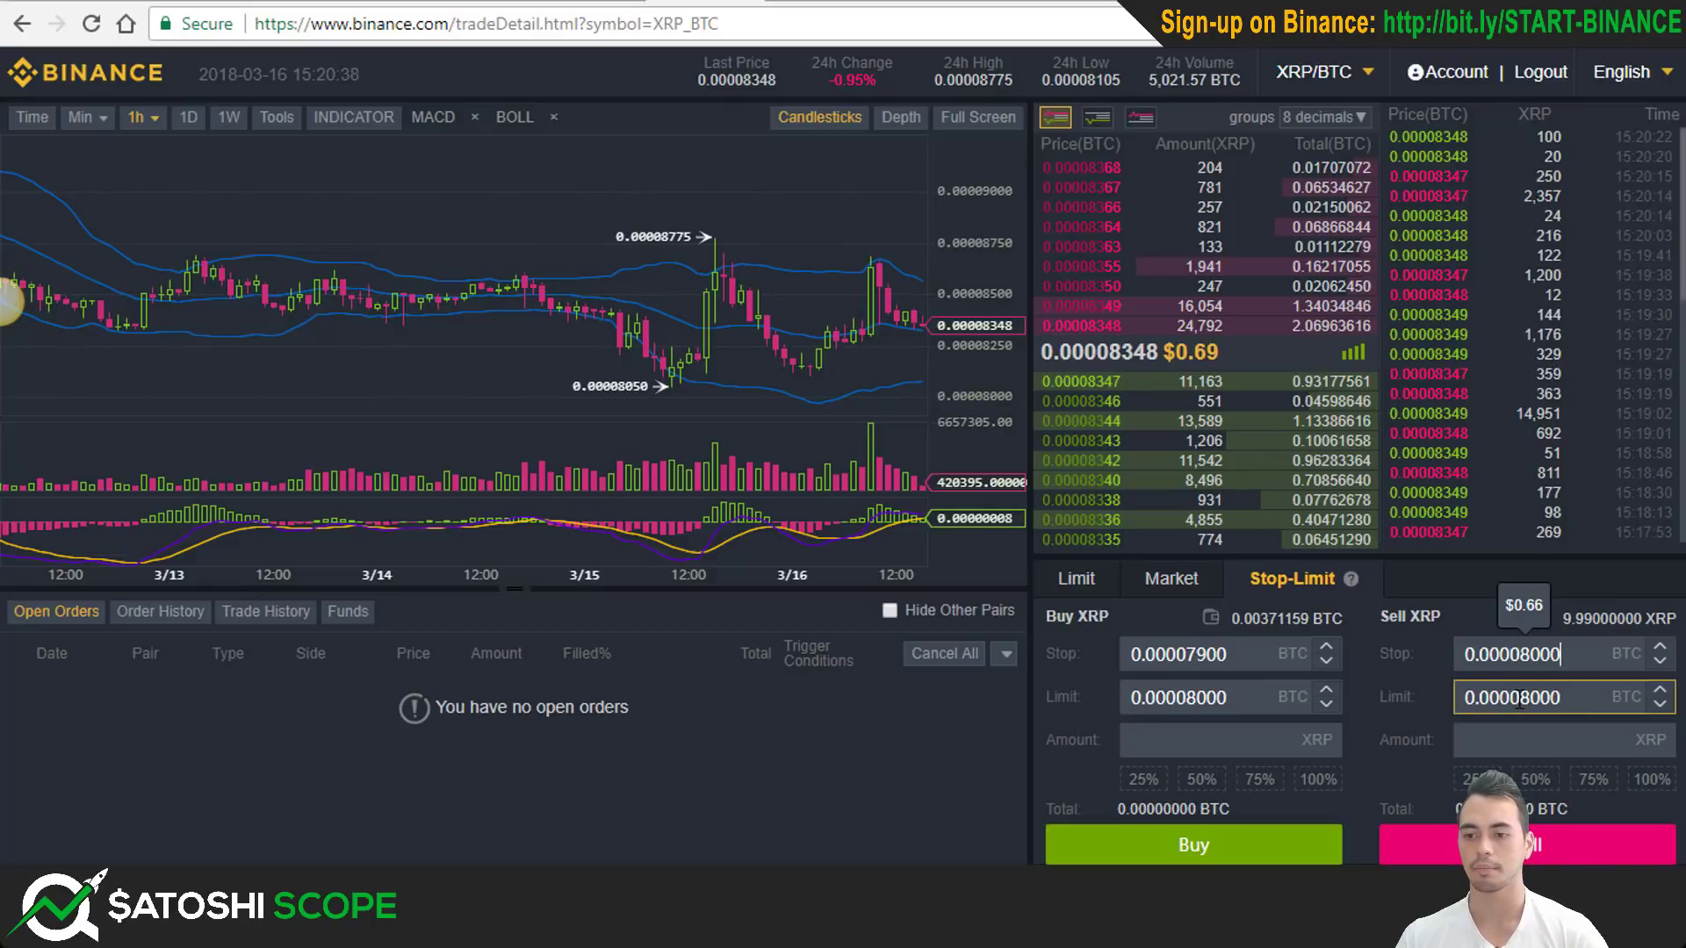
click(1484, 737)
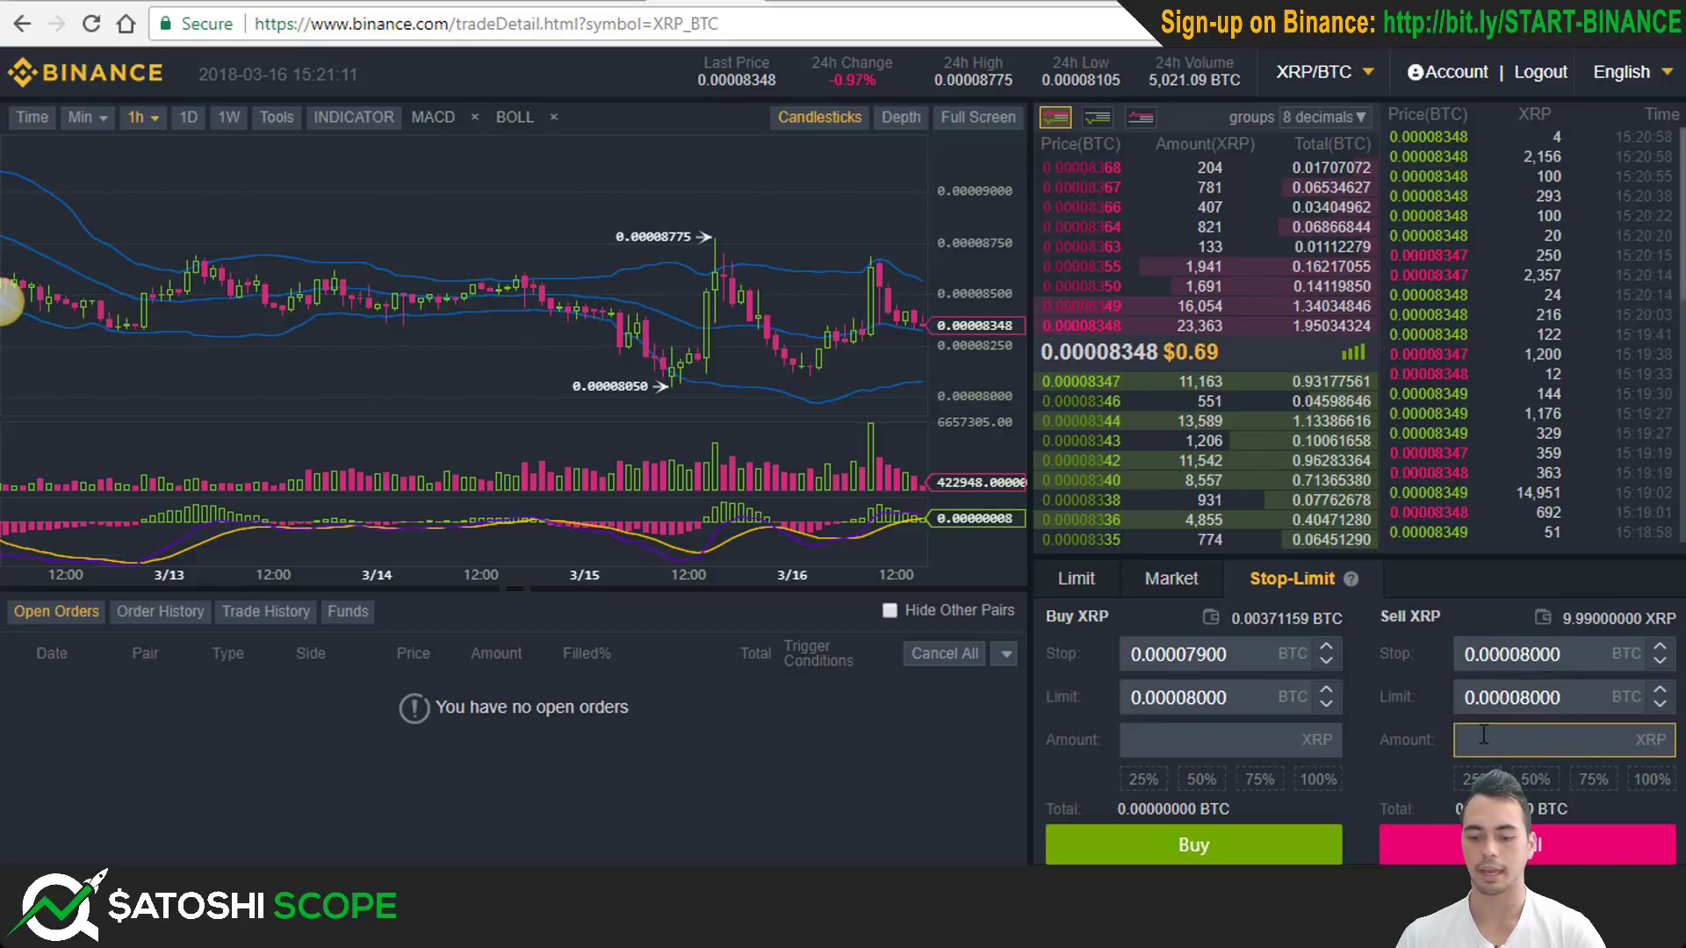
text(9)
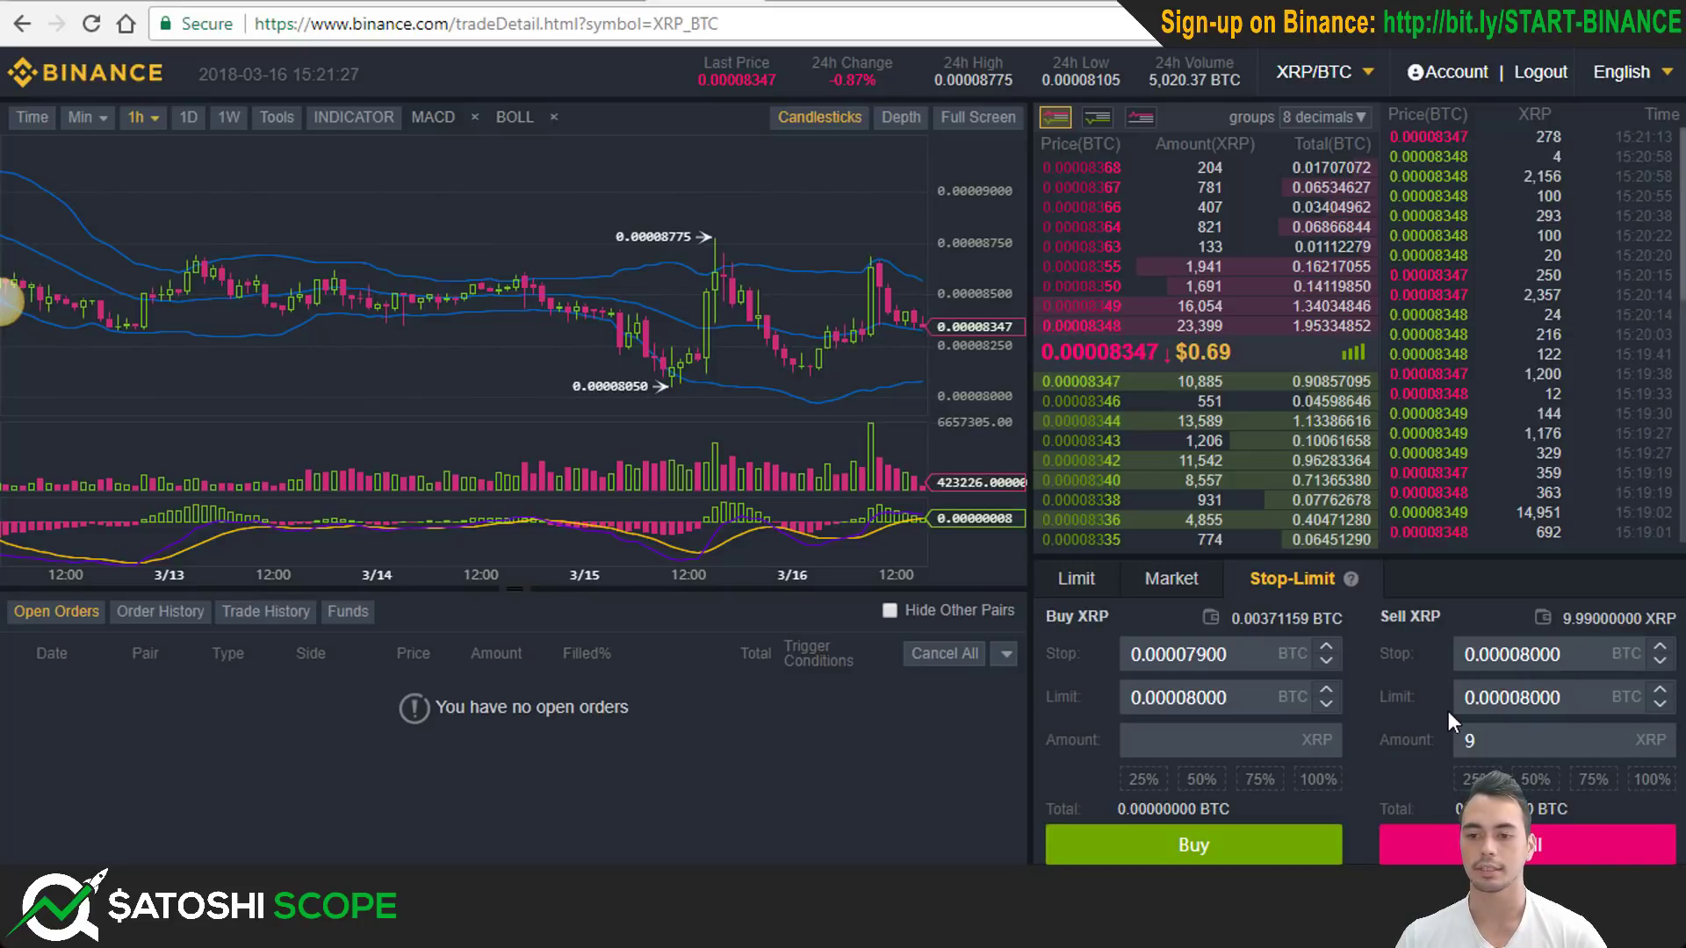
Lower the limit price of the XRP stop-limit sell order to 0.00007900 BTC.
click(1475, 701)
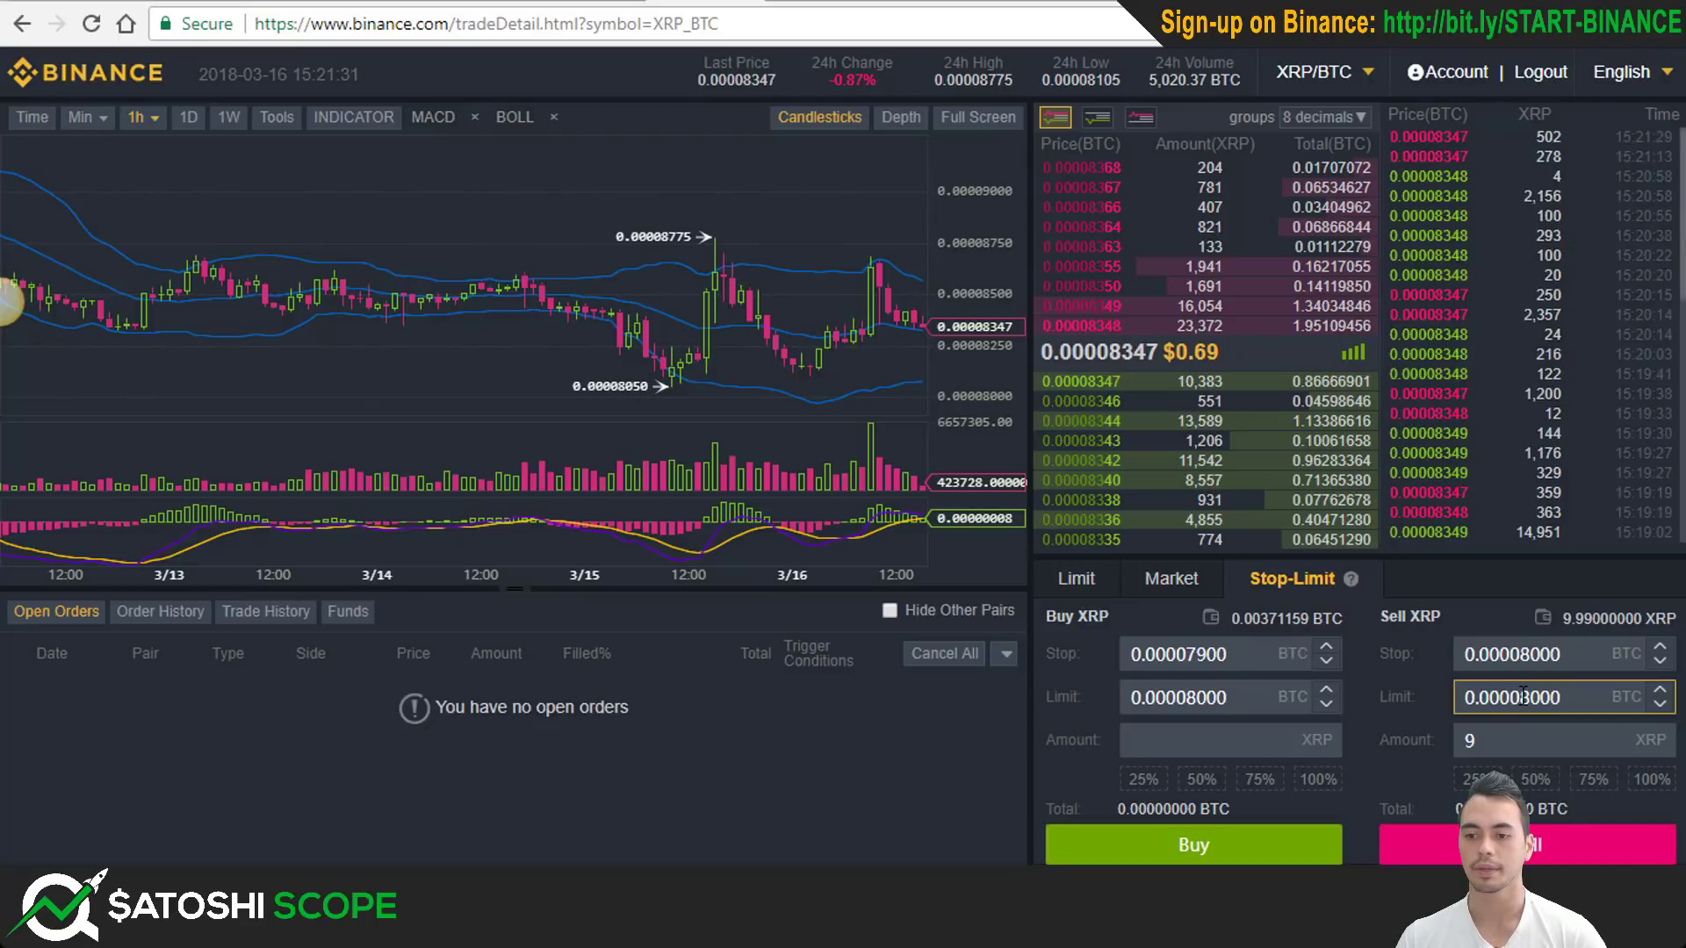
click(1525, 665)
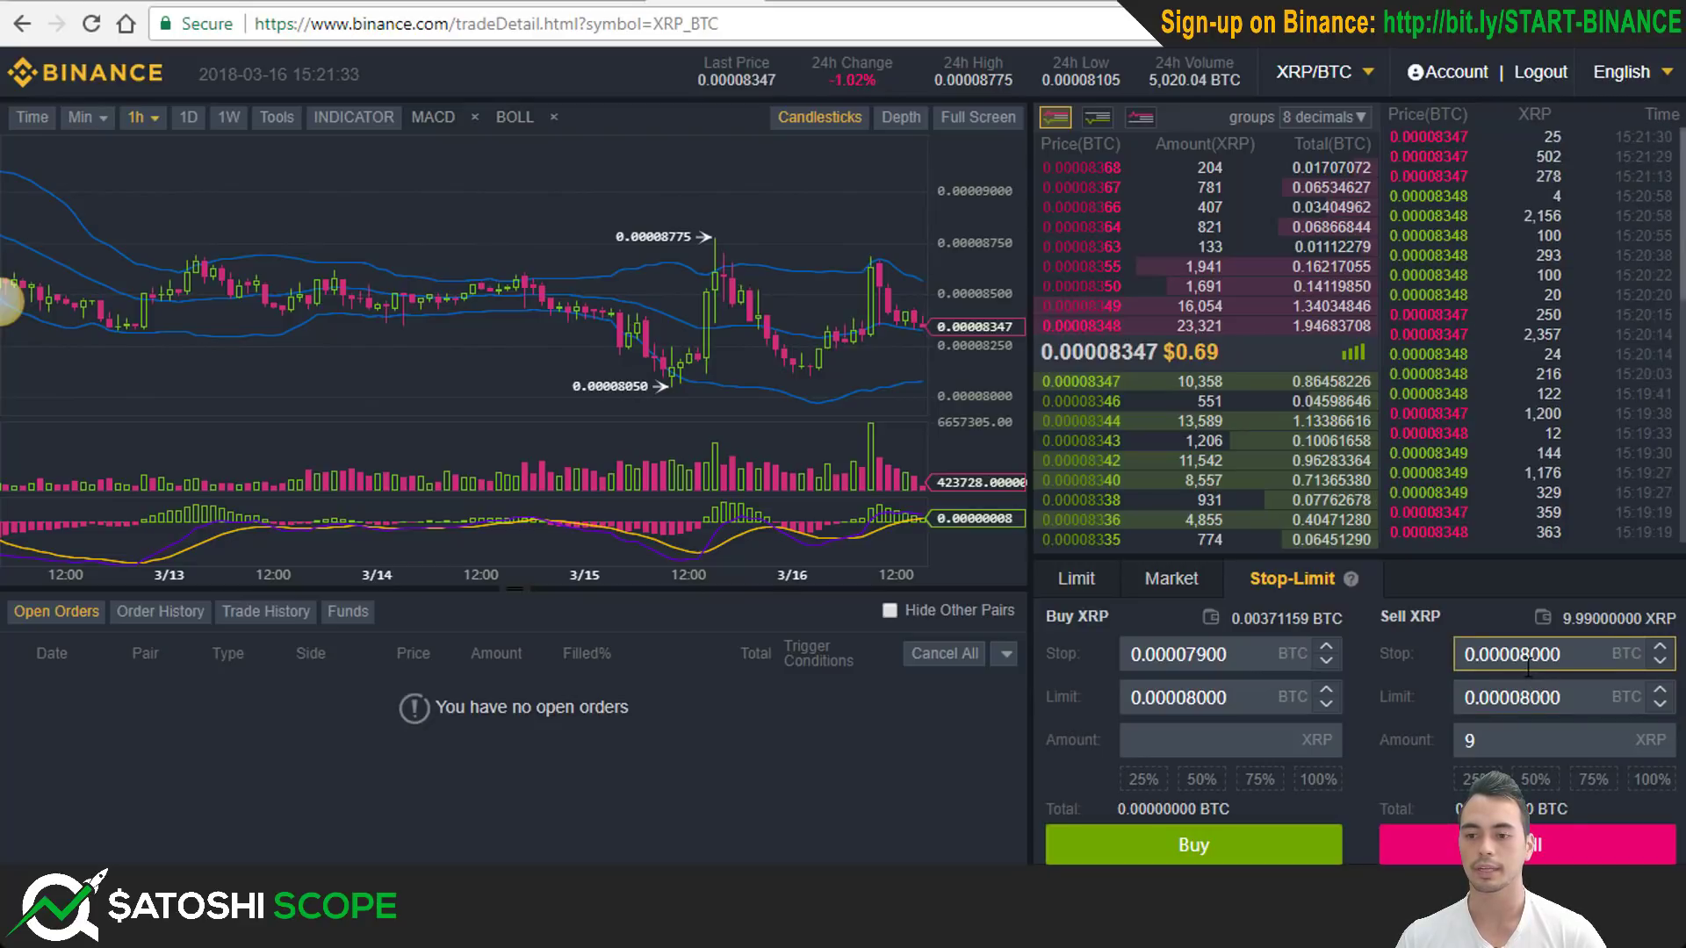
click(1525, 695)
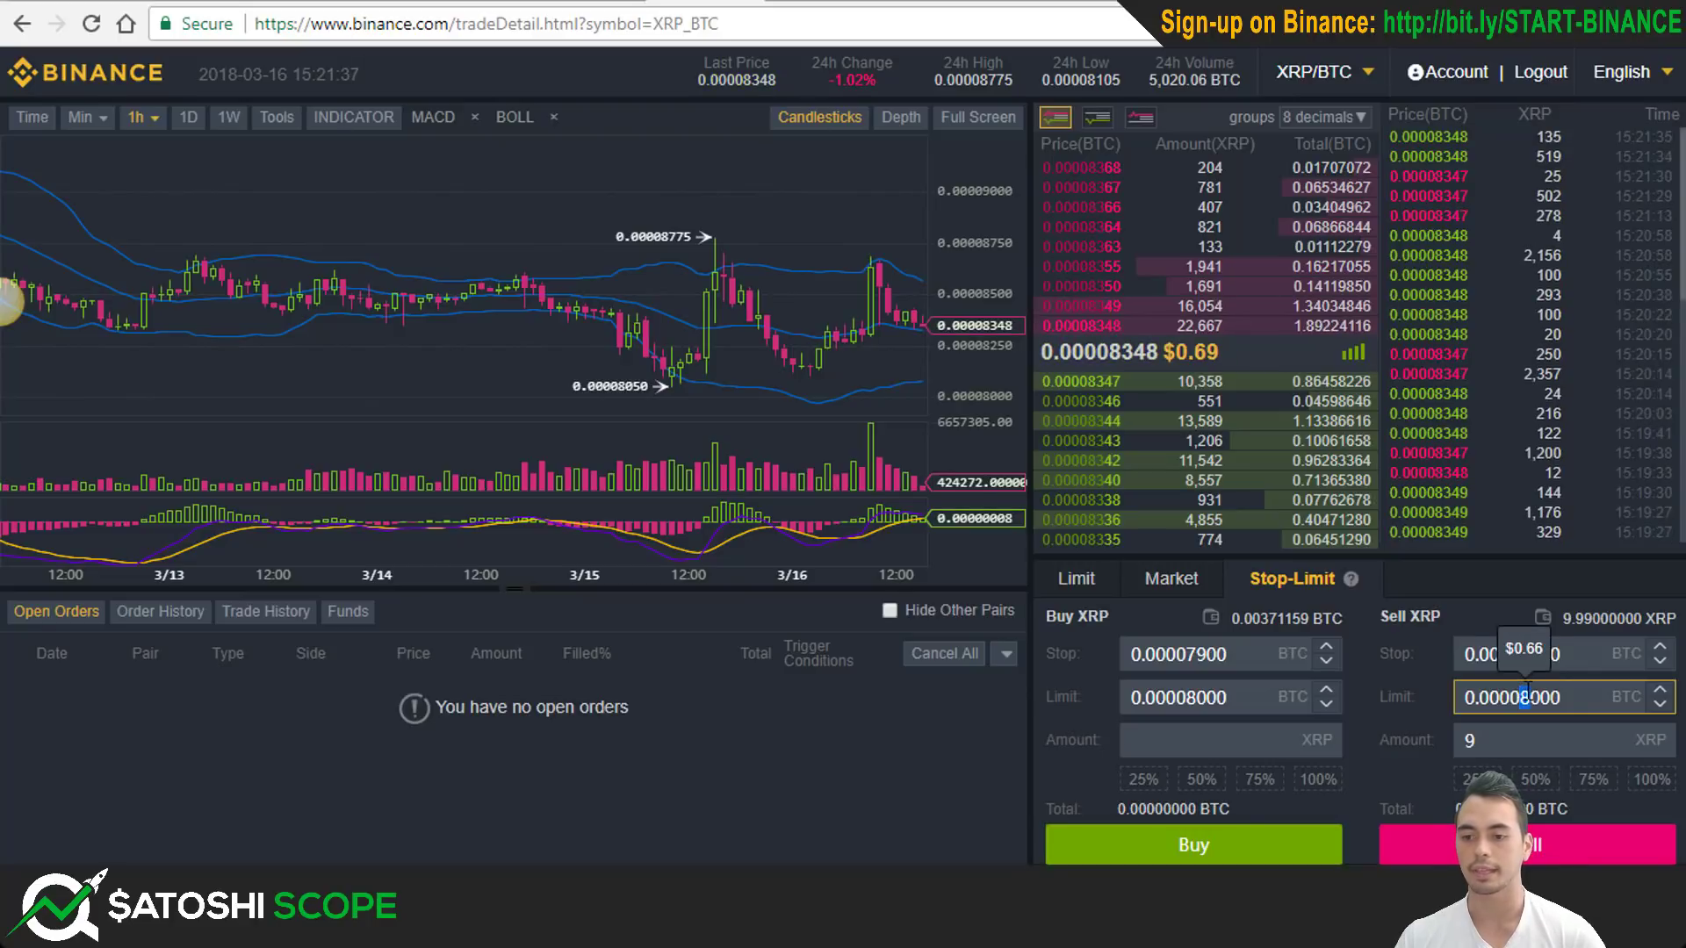
drag(1520, 696, 1541, 697)
text(79)
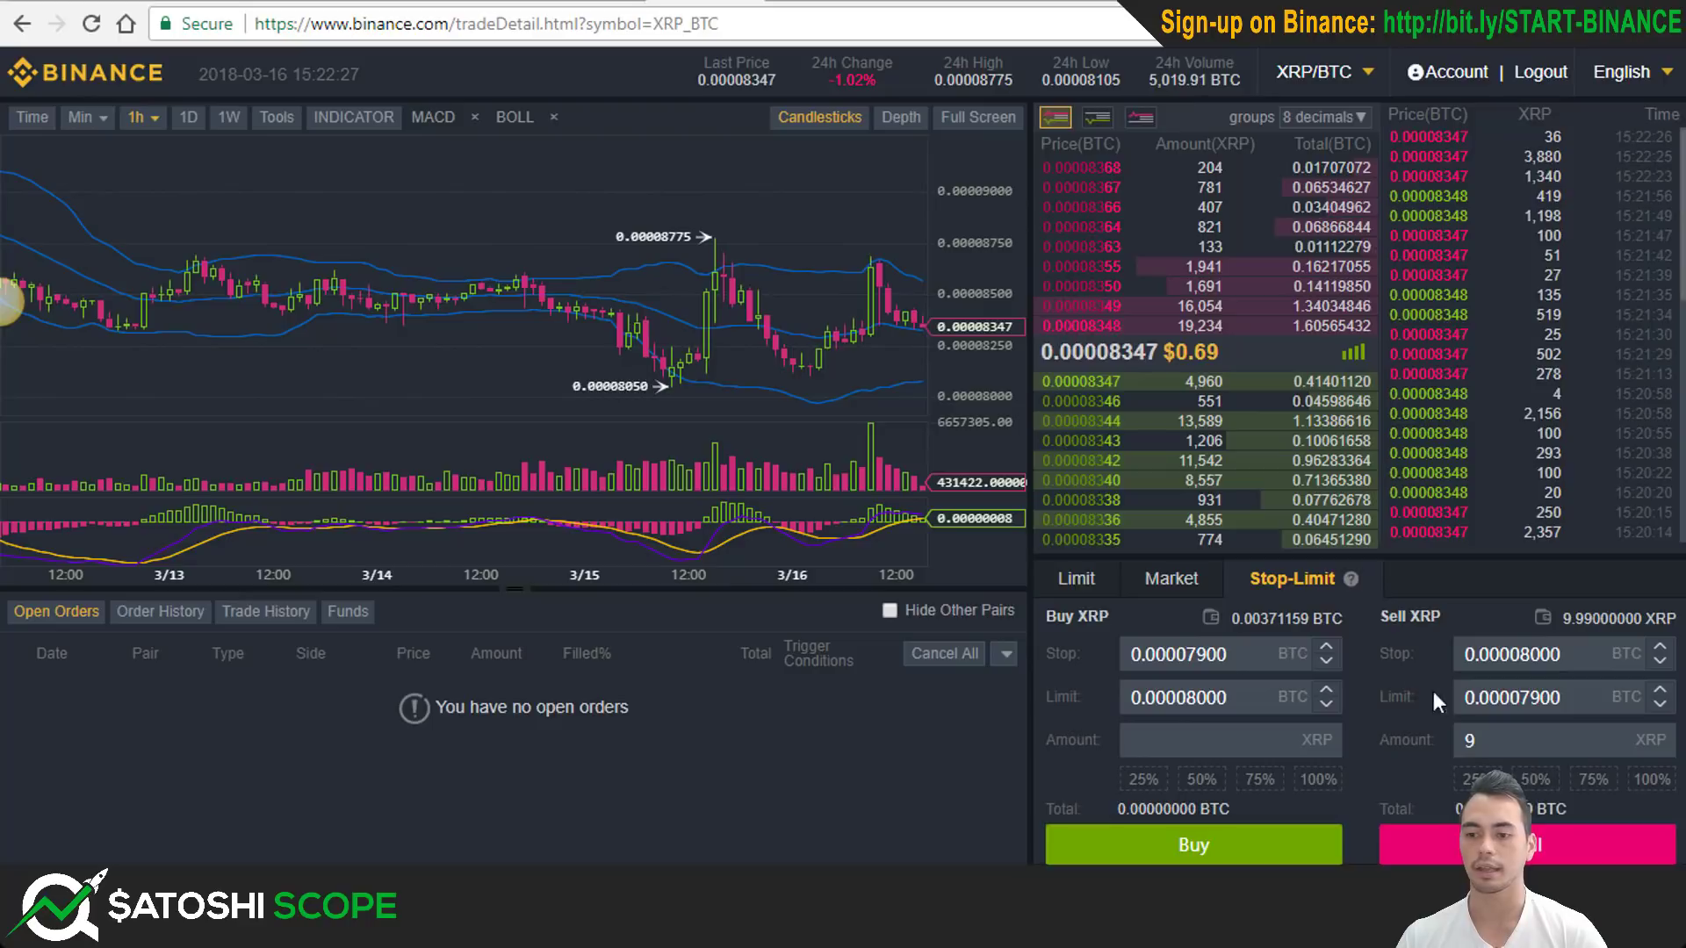
Change the sell order's limit price to 0.00007200 BTC.
click(1513, 689)
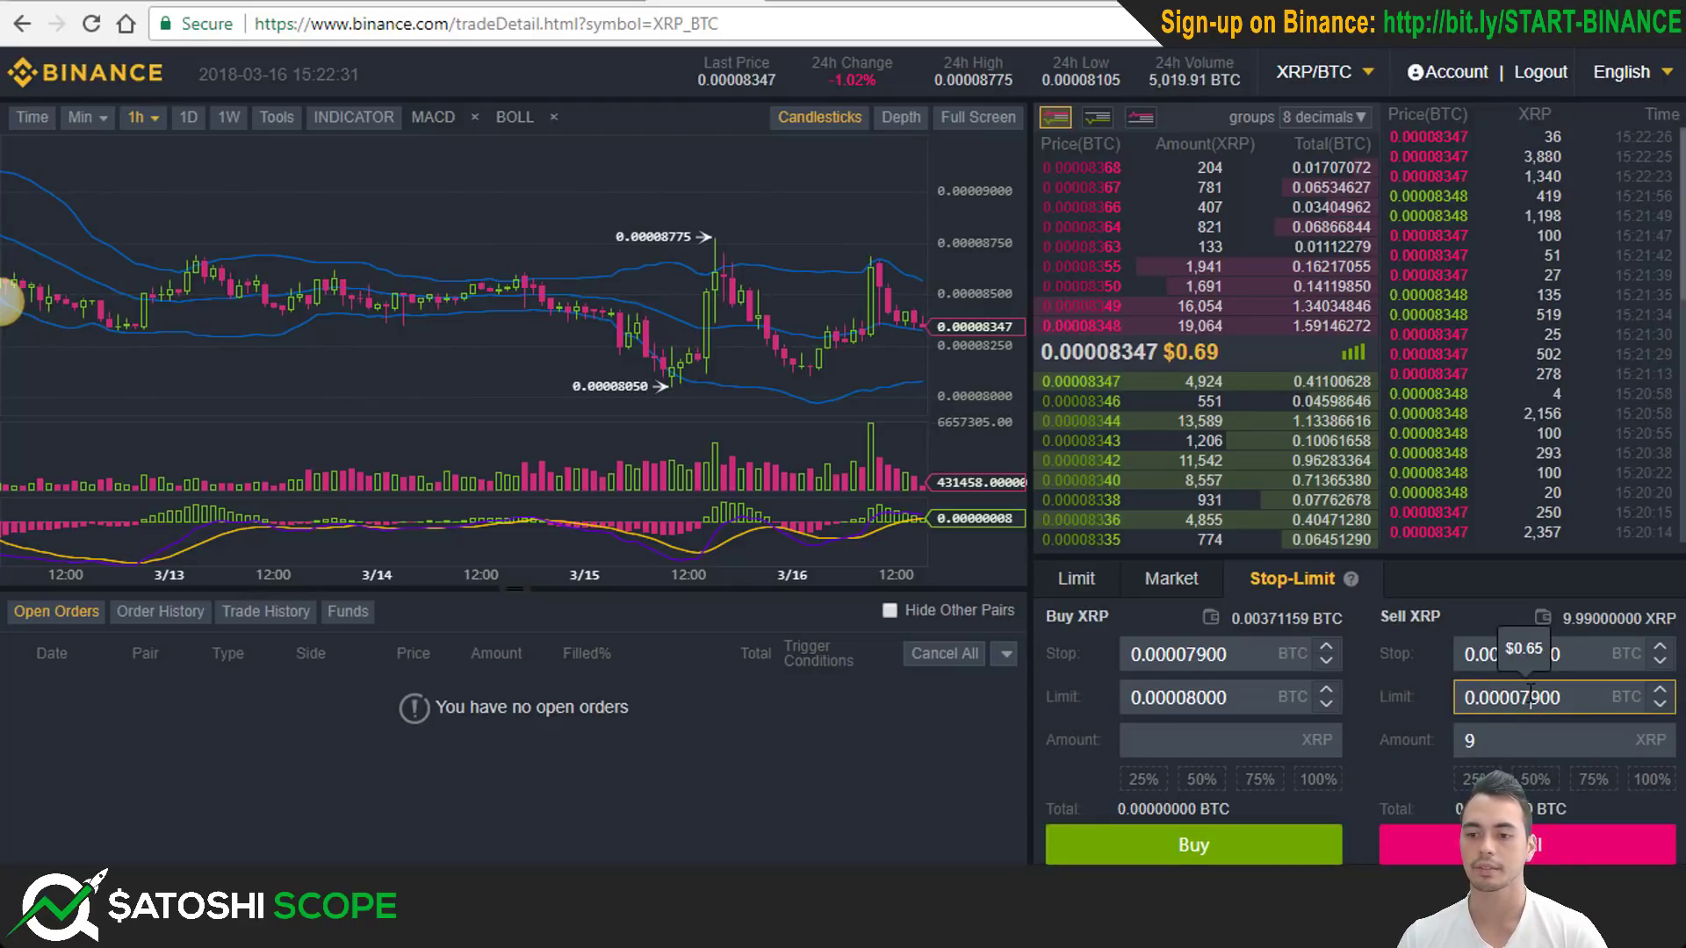
click(1534, 694)
key(Delete)
text(2)
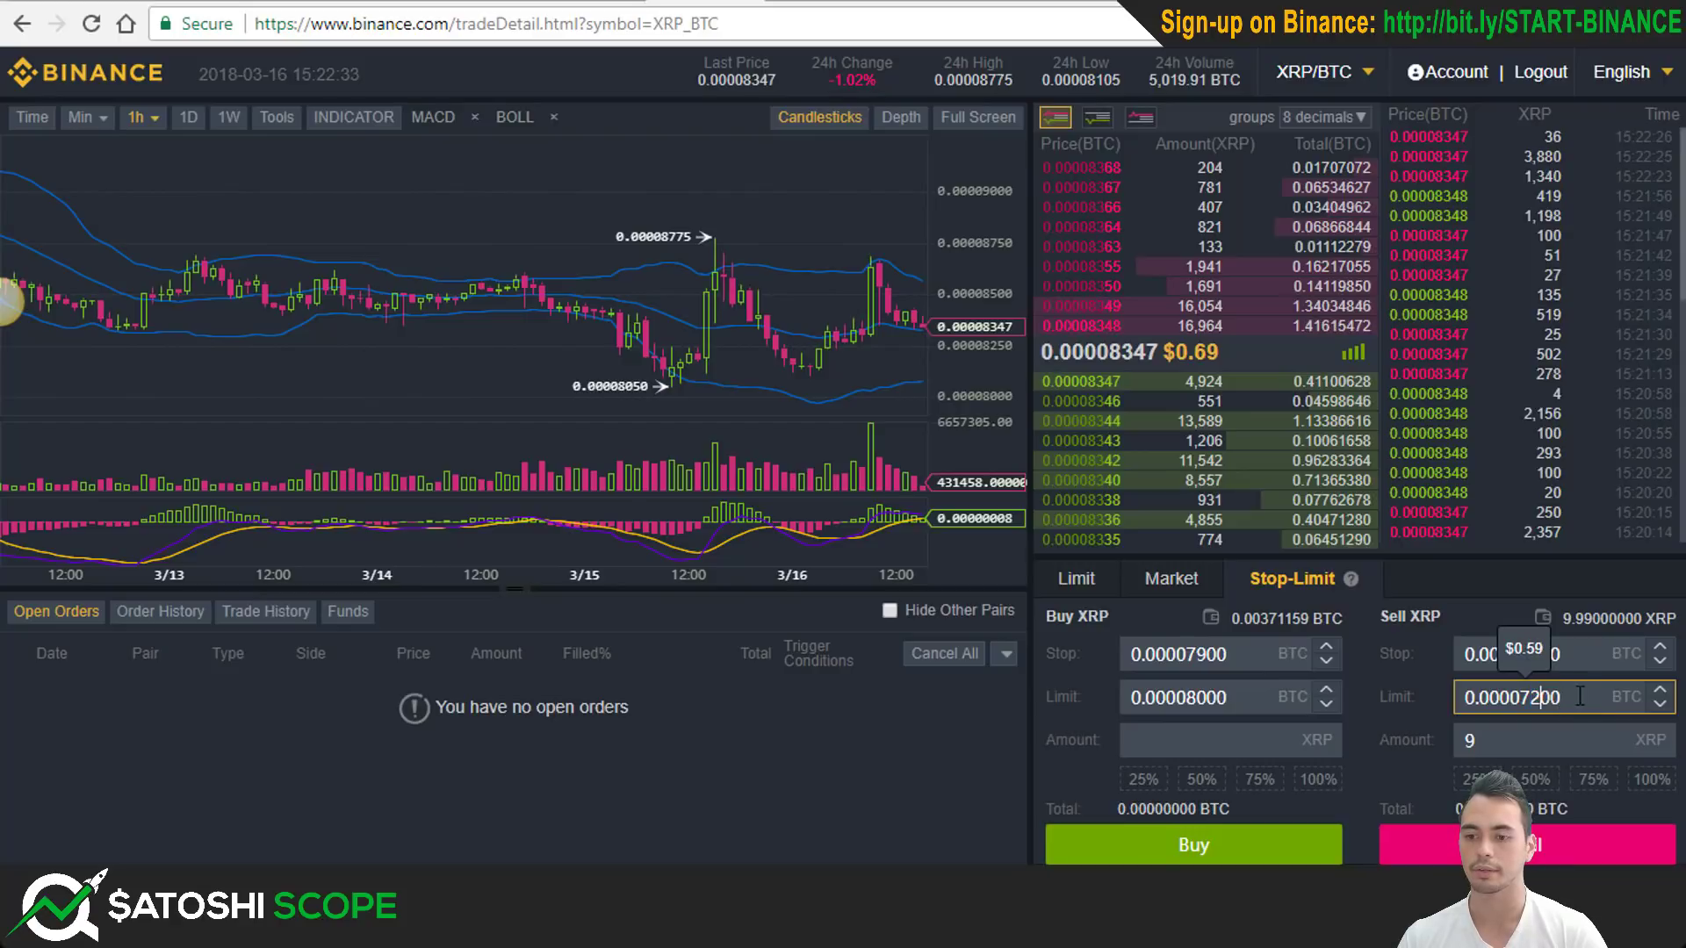
click(1373, 686)
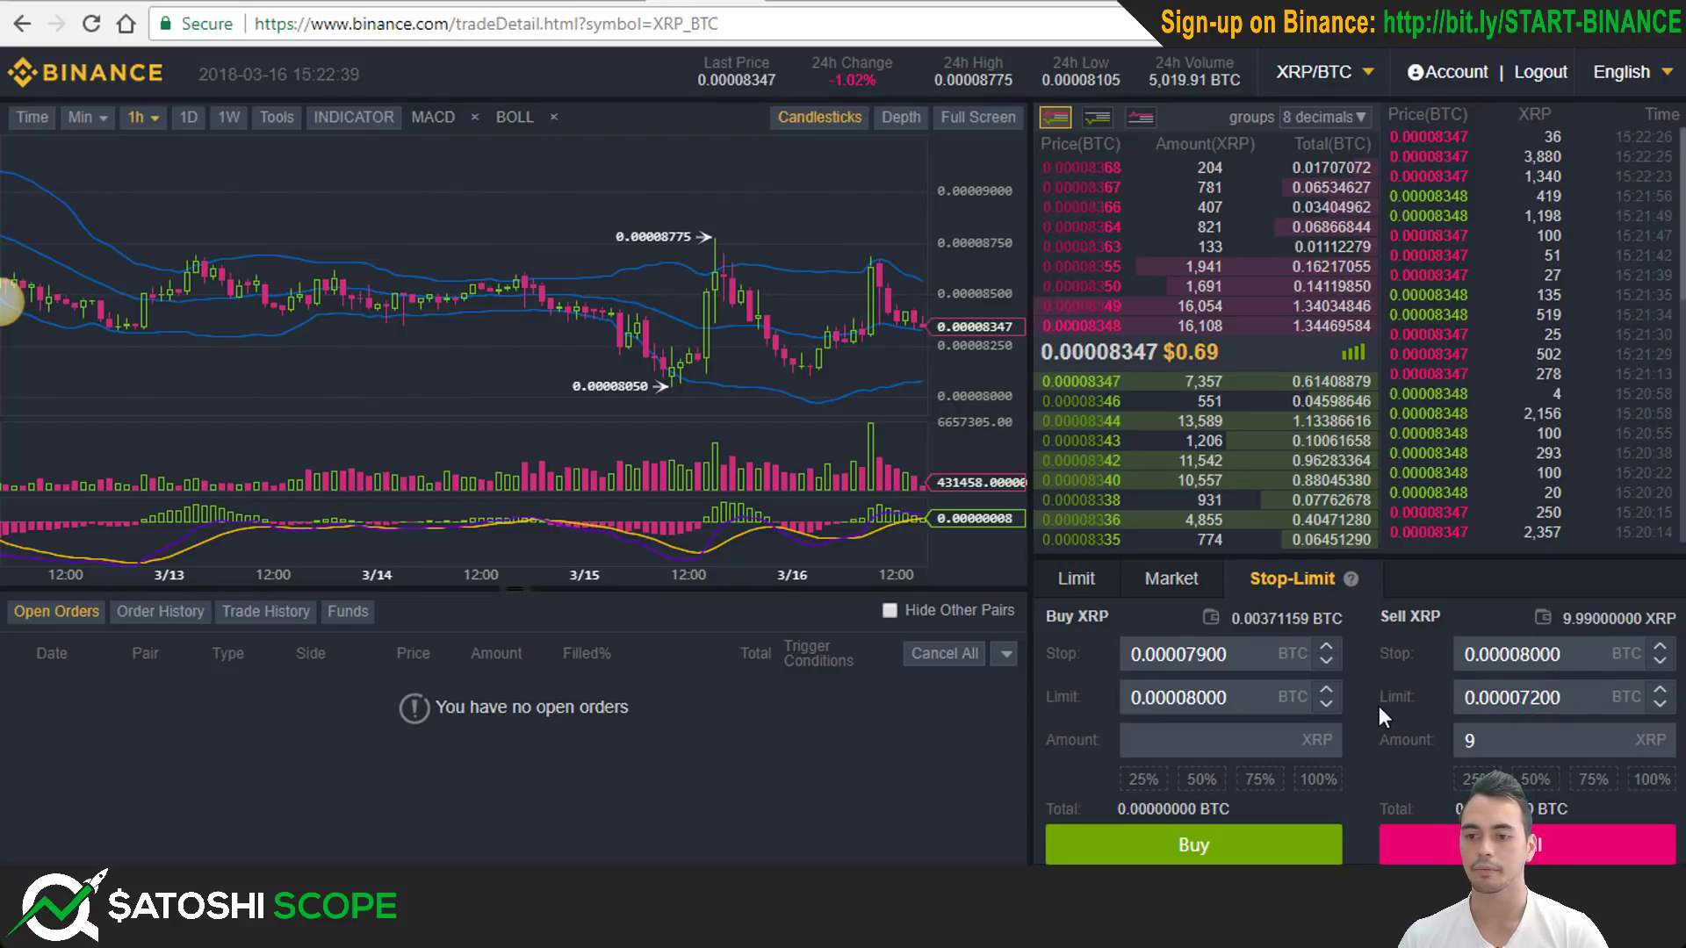
Set the sell order's limit price back to 0.00007900 BTC.
click(1533, 698)
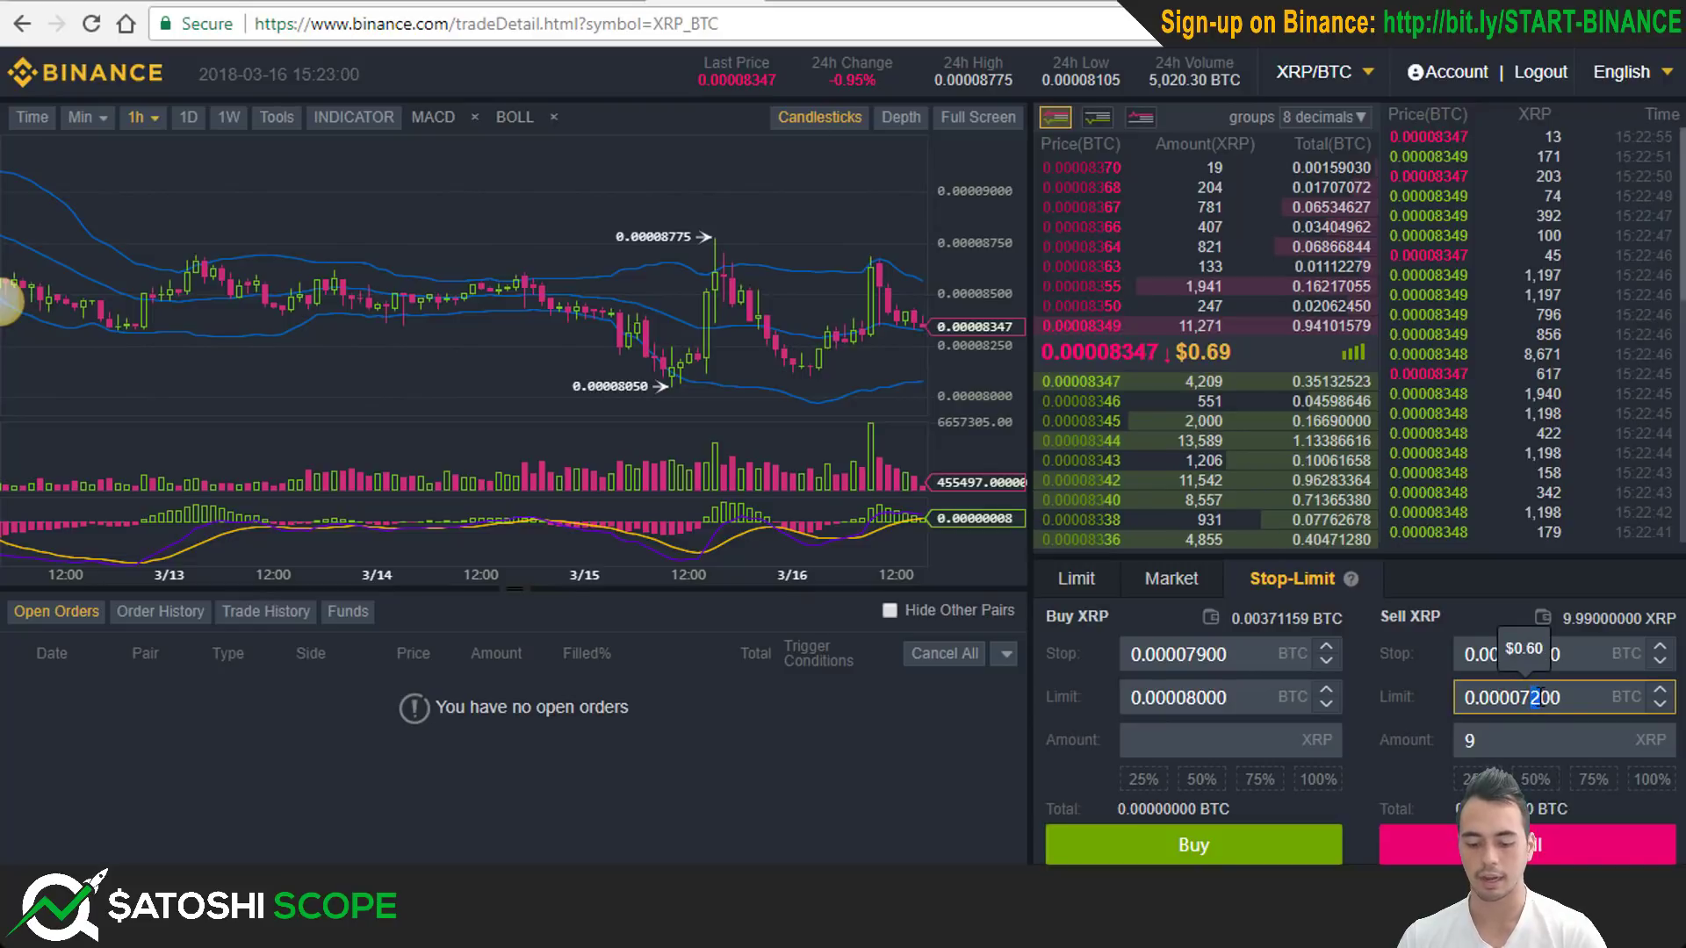
key(Delete)
text(9)
click(1405, 658)
click(1564, 703)
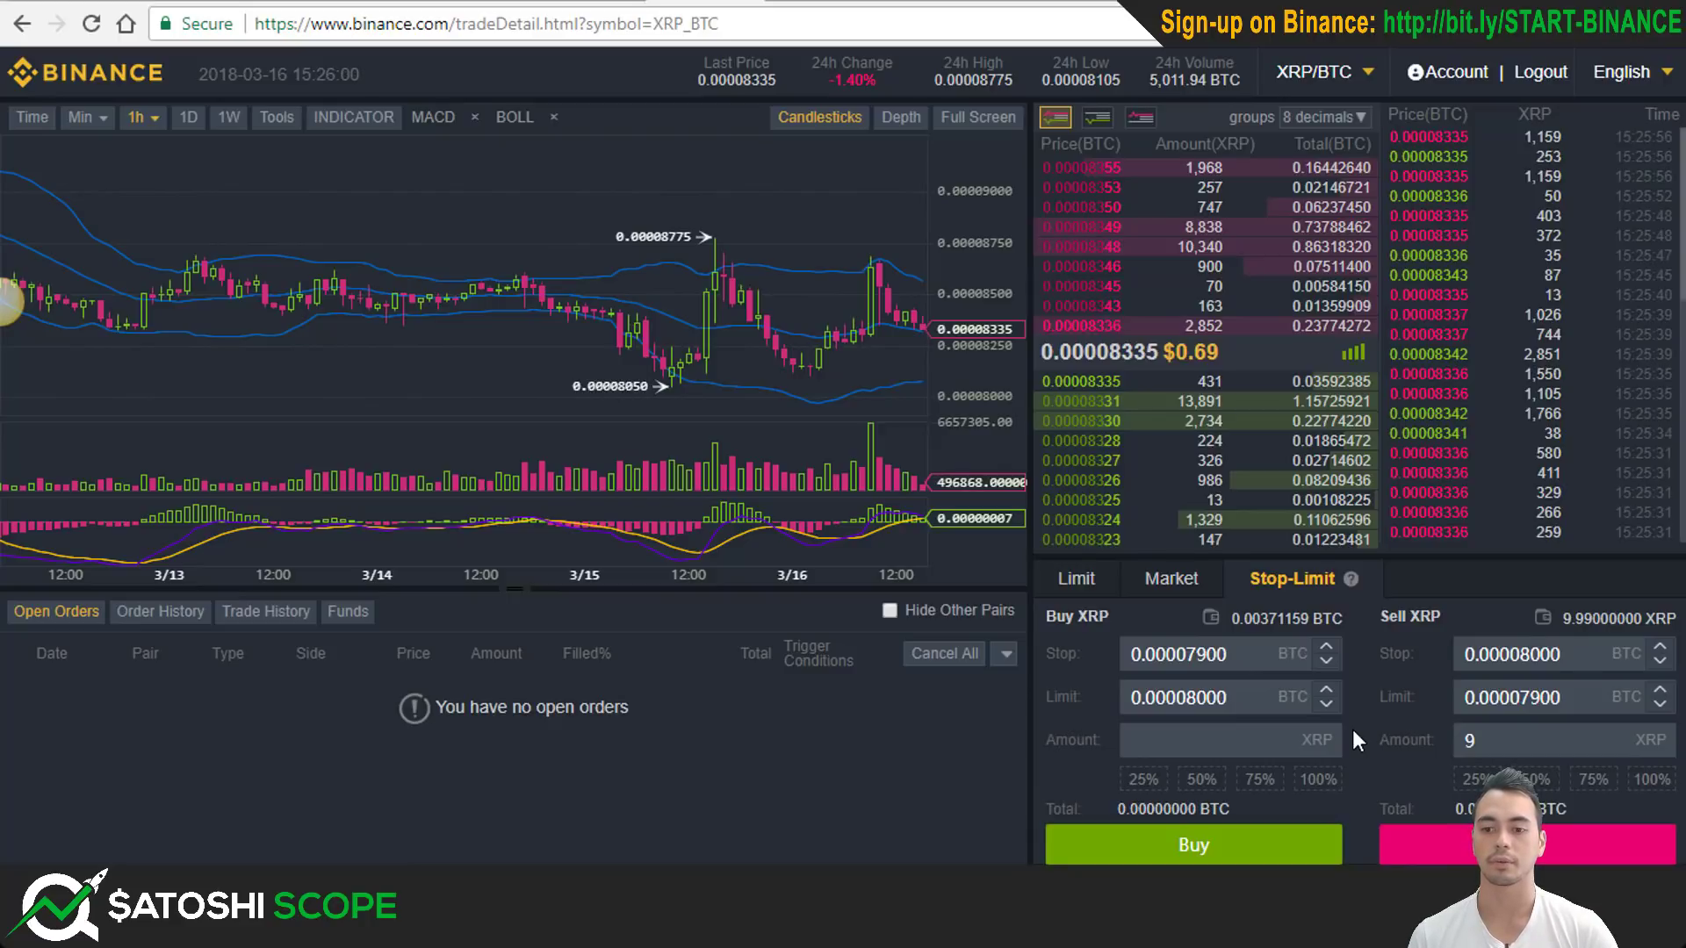
Set the stop price of the XRP stop-limit sell order to 0.00008600 BTC and its limit price to 0.00008500 BTC.
click(1524, 666)
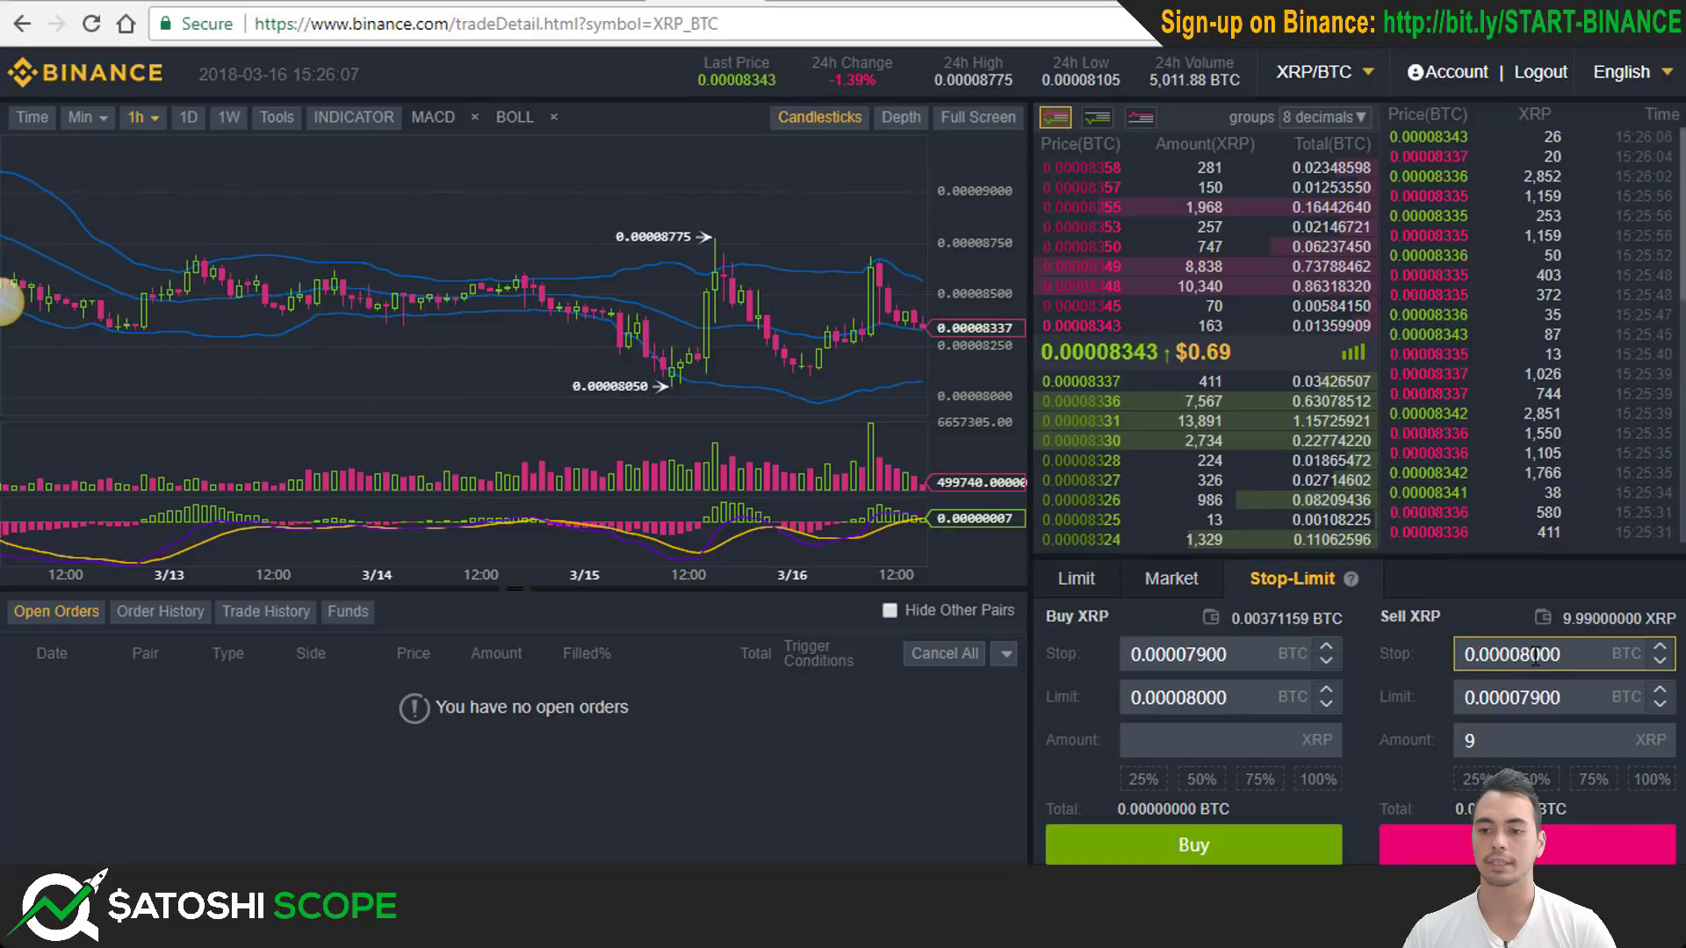
drag(1535, 659, 1570, 655)
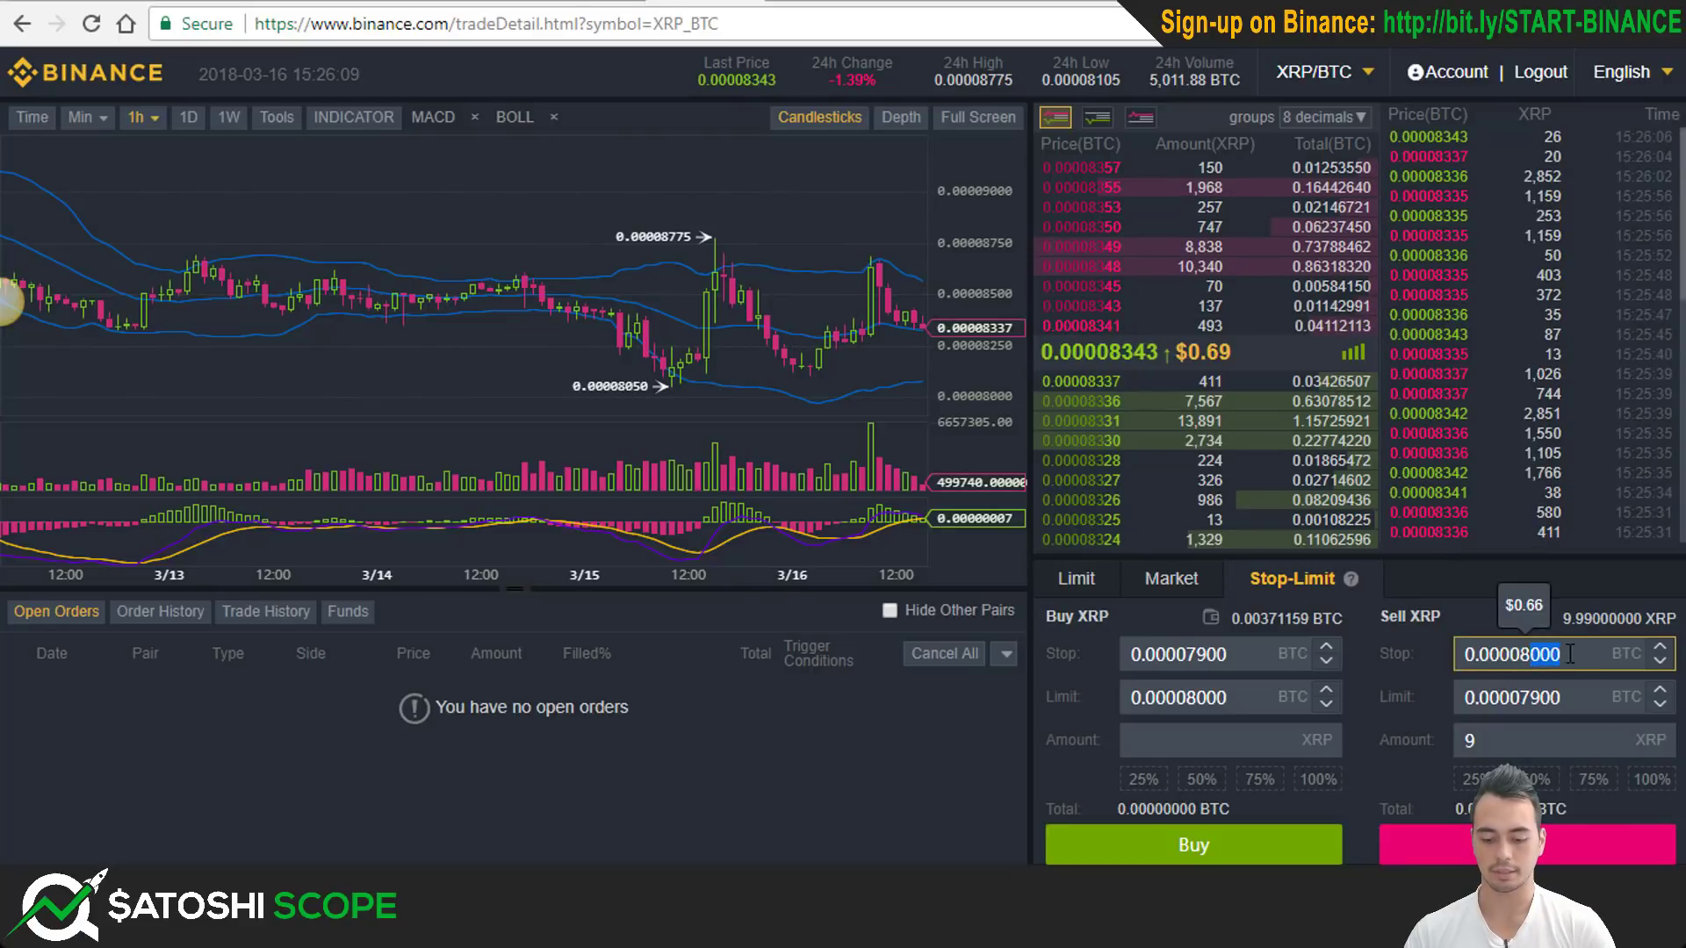
text(600)
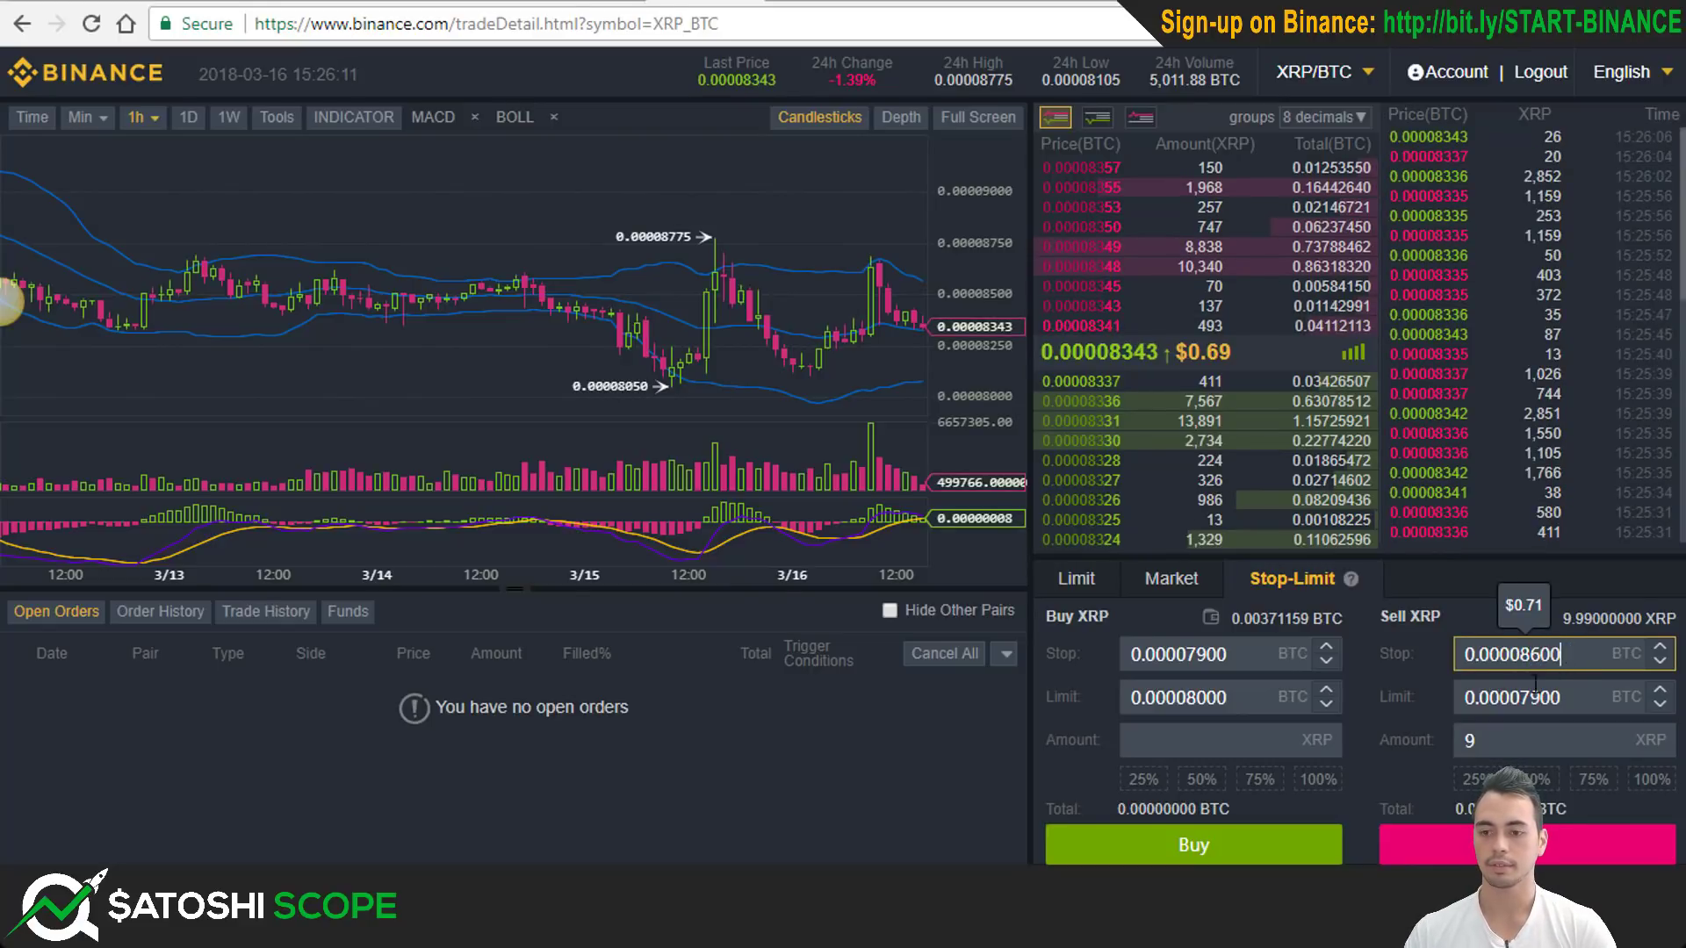
drag(1520, 697, 1561, 697)
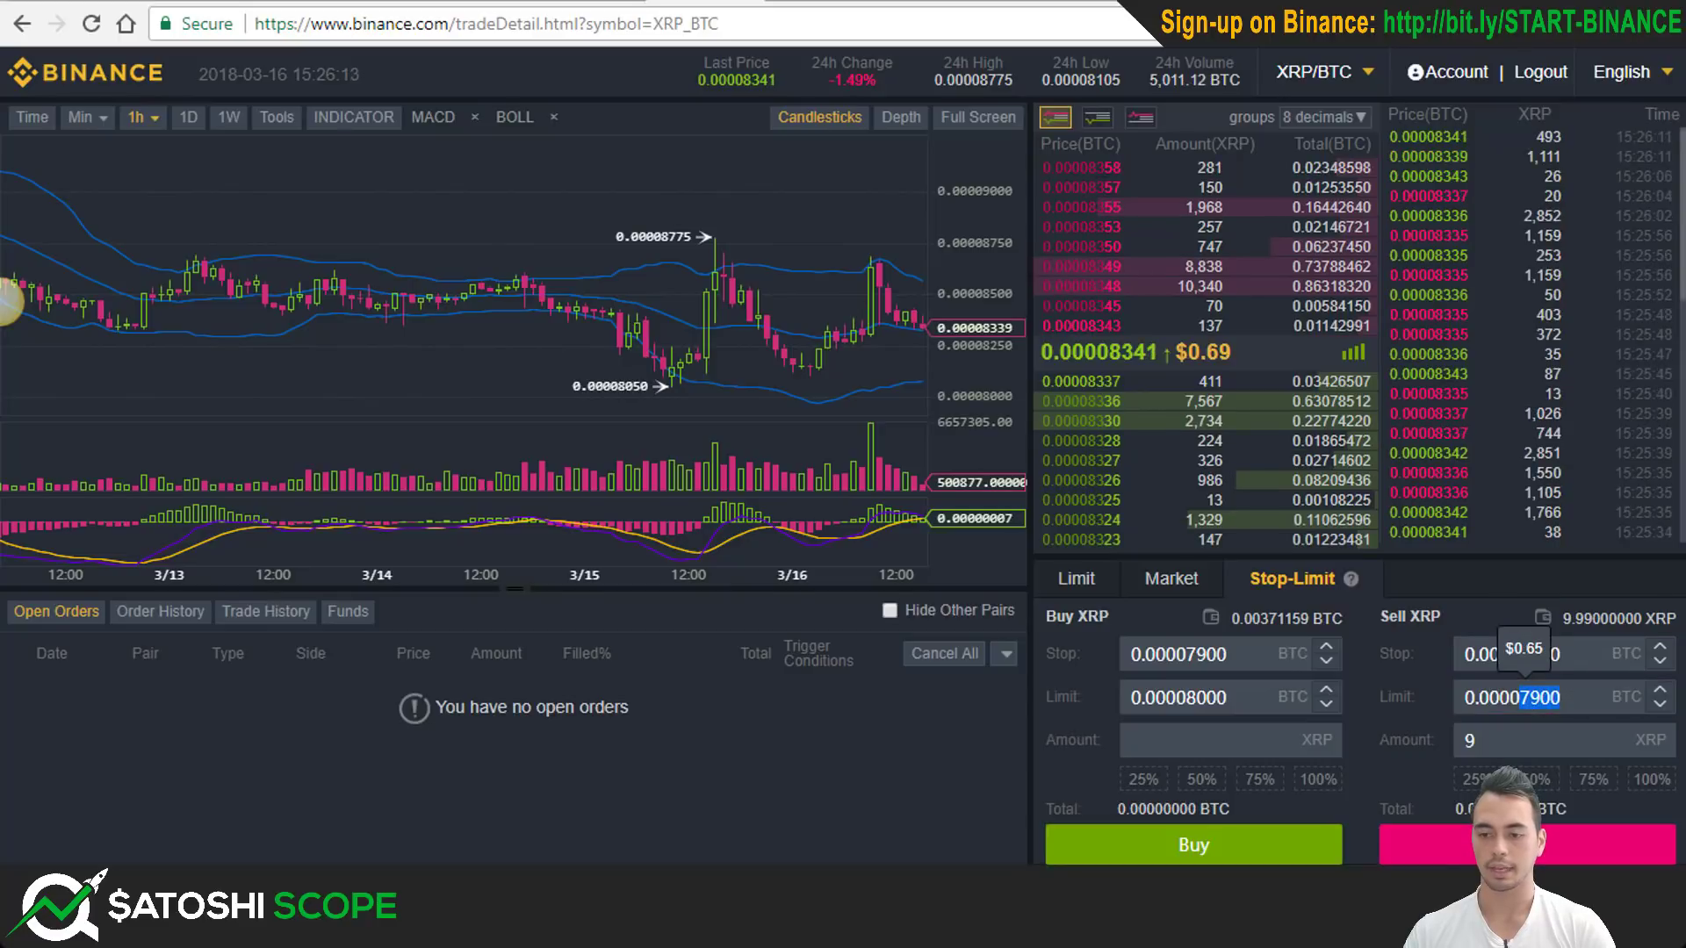
text(8)
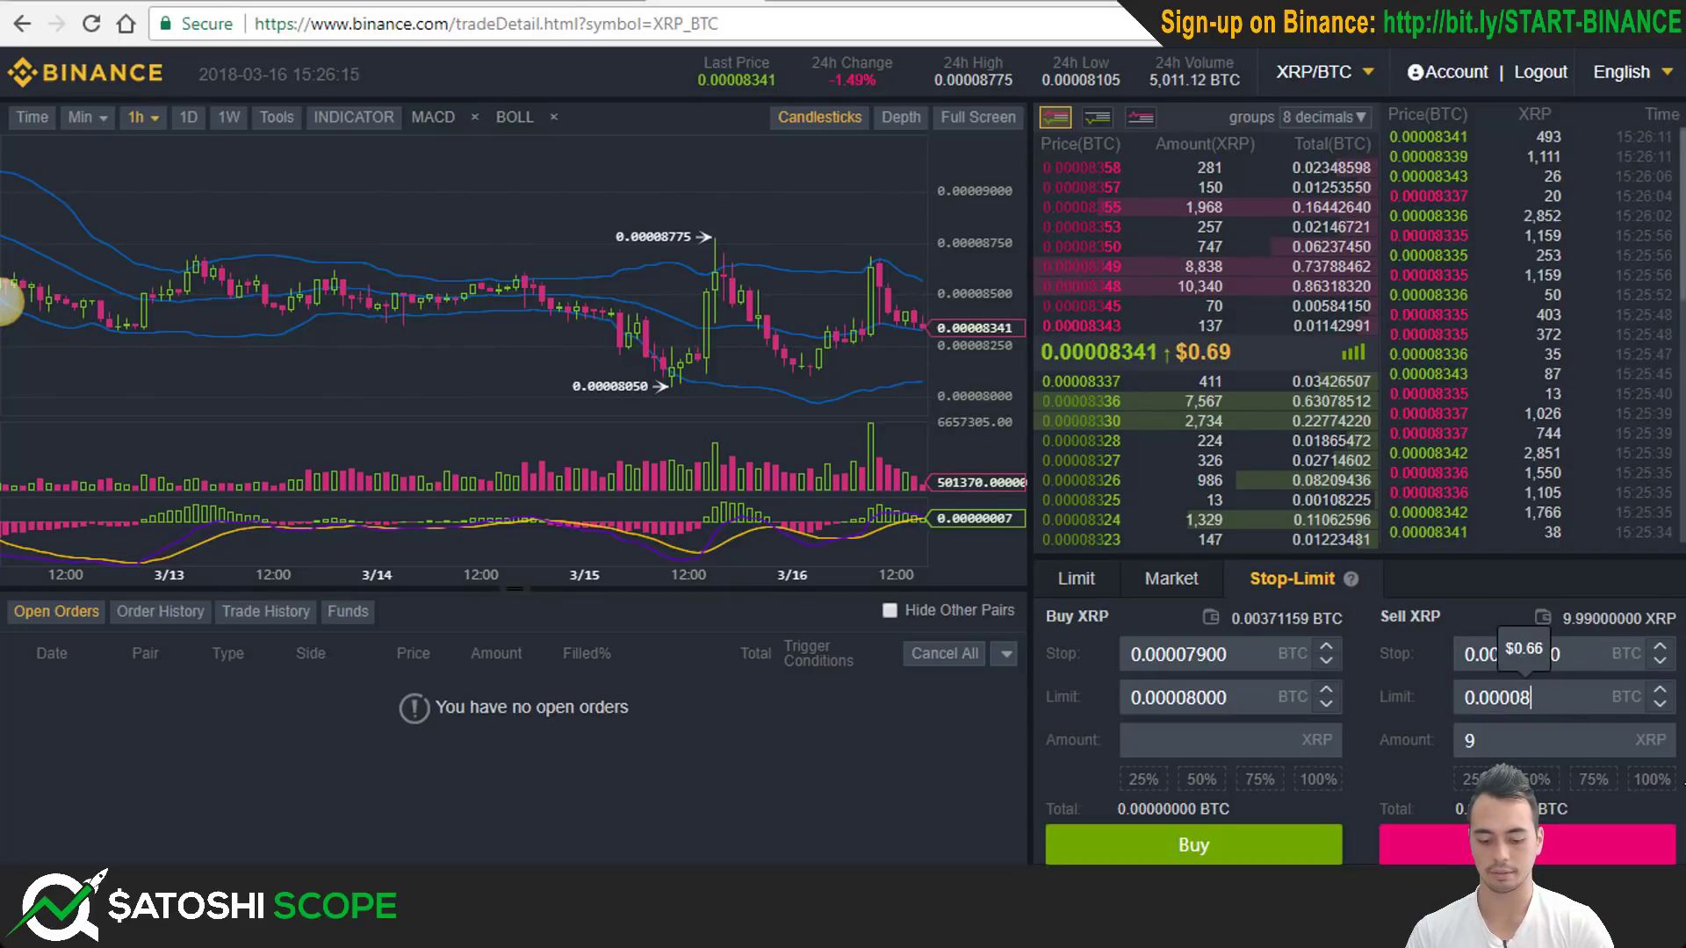
text(500)
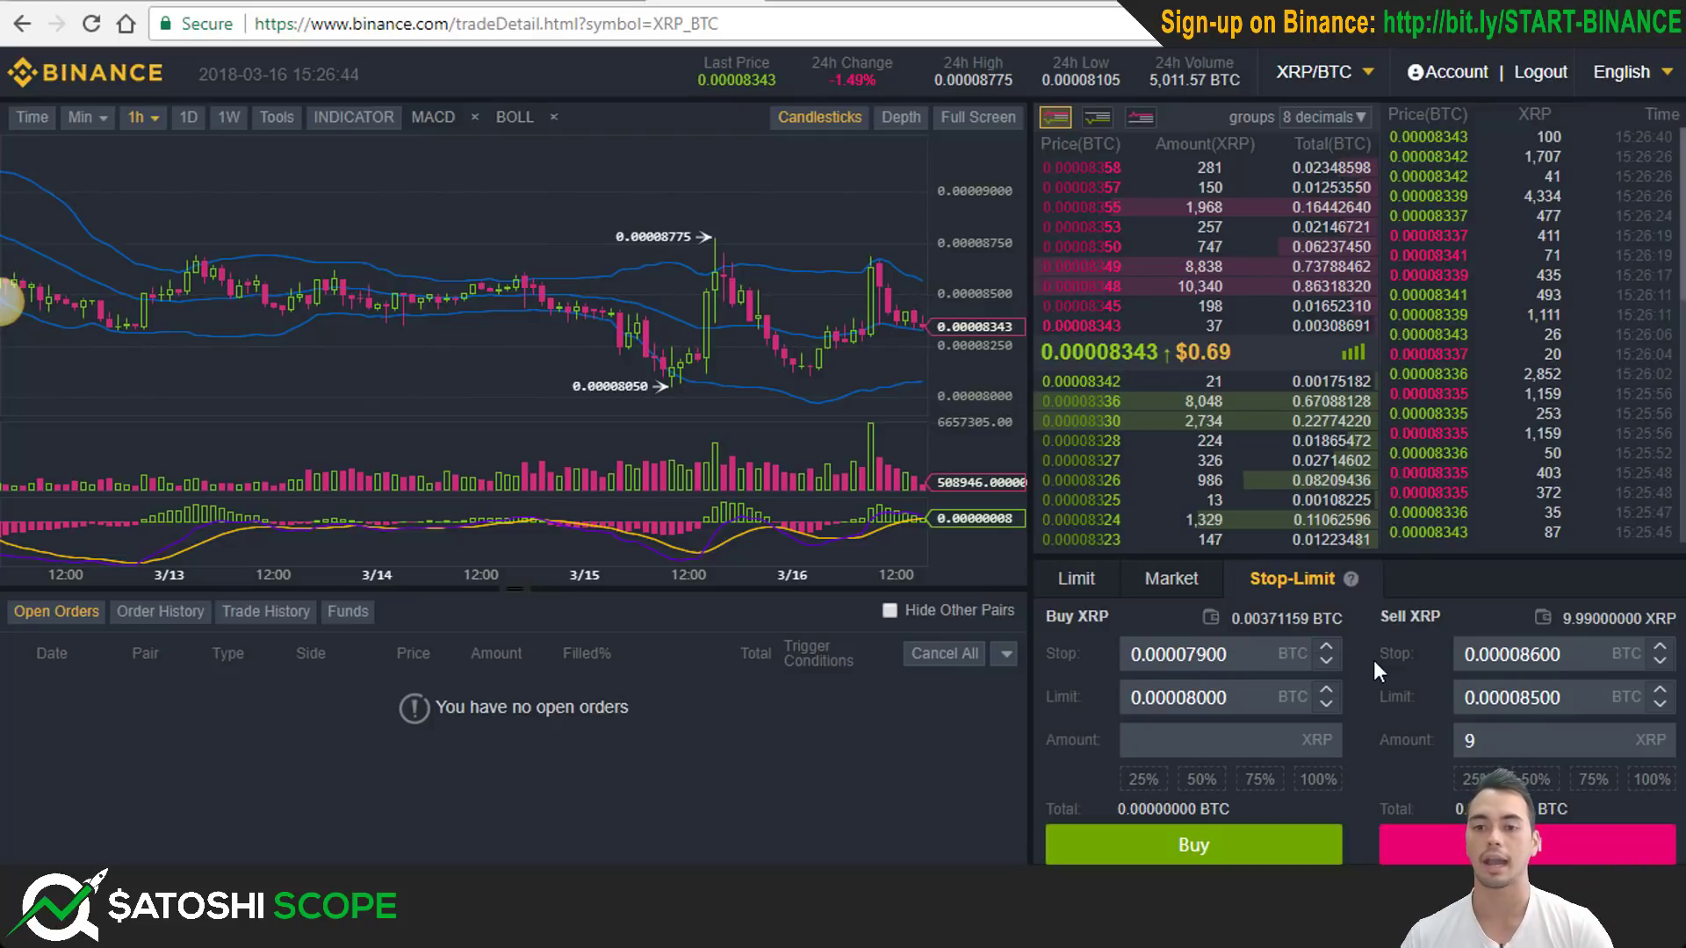
key(Tab)
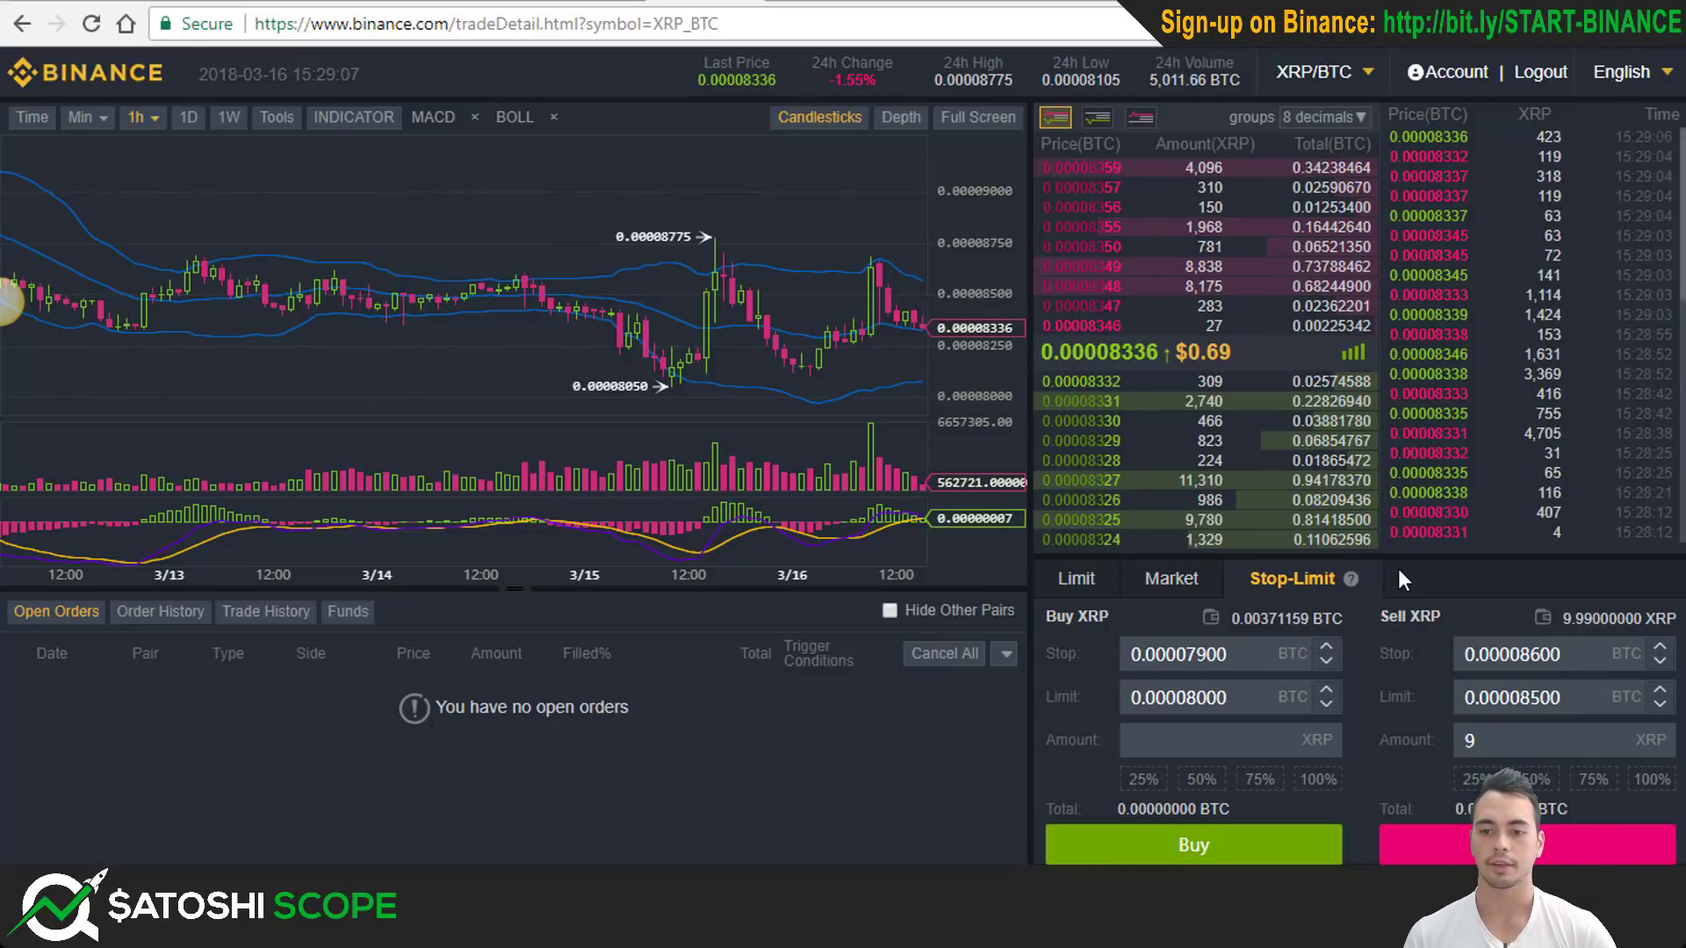